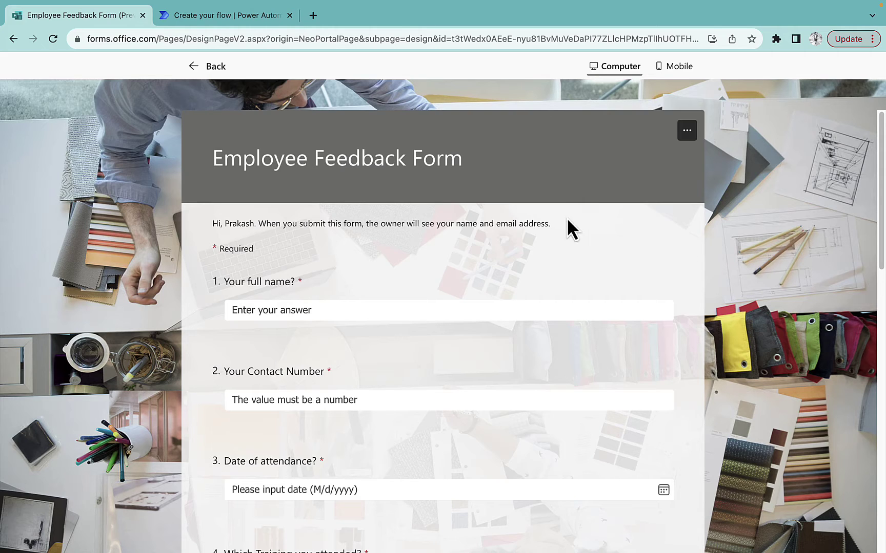
Scroll through the feedback email's attachments in Outlook, then return to the browser's form preview.
scroll(599, 261, "down", 3)
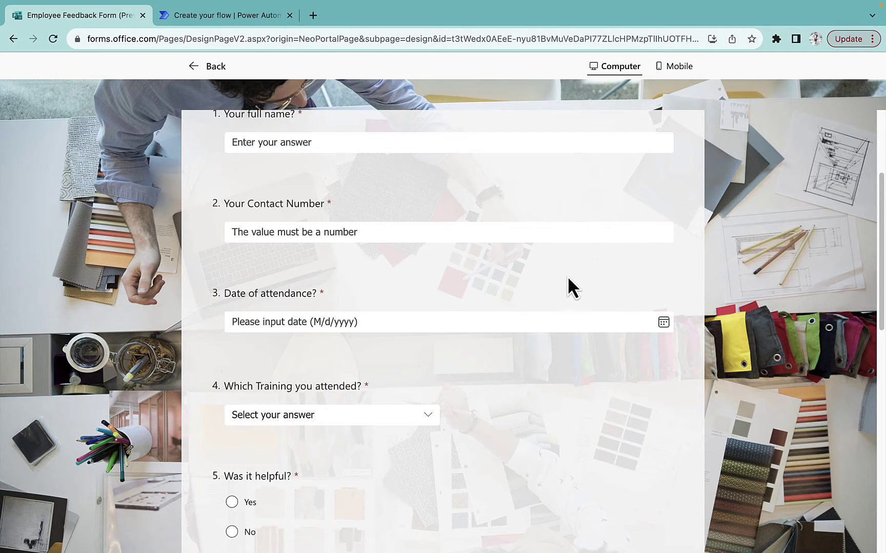
scroll(568, 276, "down", 2)
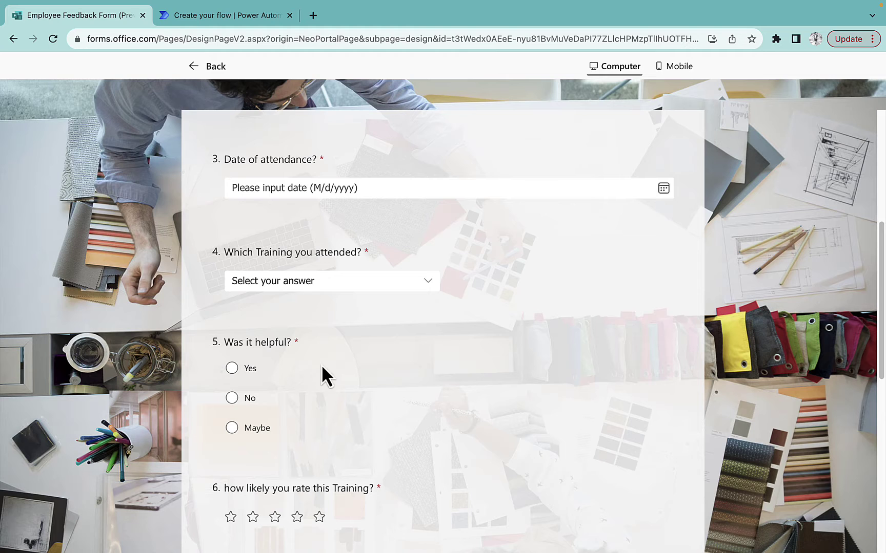
scroll(389, 370, "down", 2)
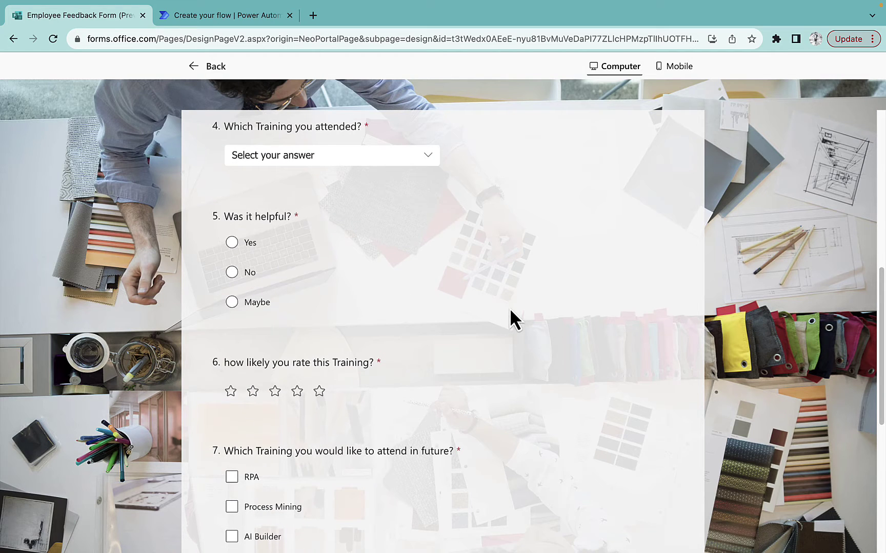
scroll(510, 308, "down", 3)
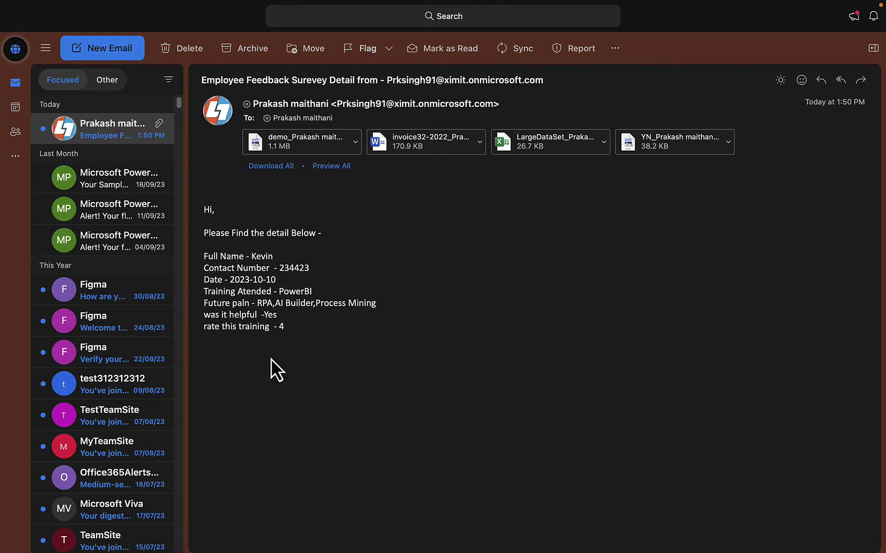
key("super+Tab")
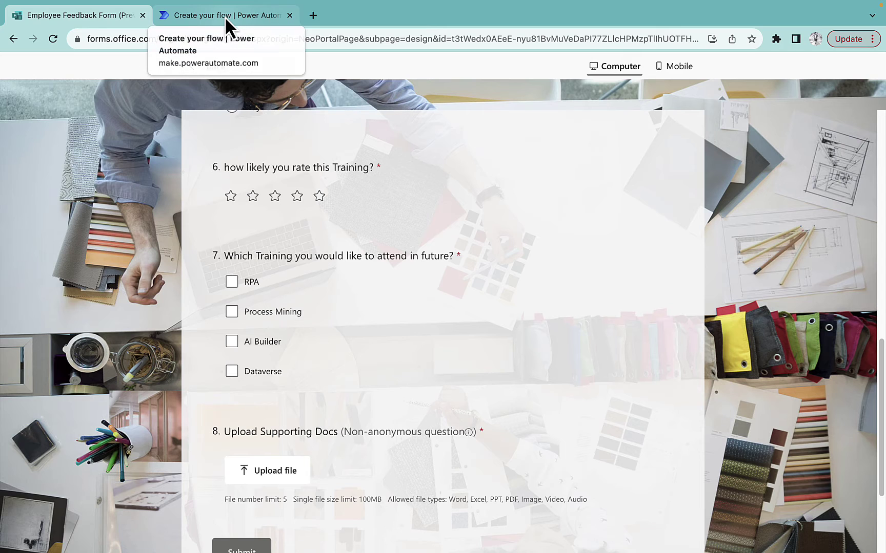
Create an automated cloud flow 'Forms to email' triggered by 'When a new response is submitted'.
left_click(224, 16)
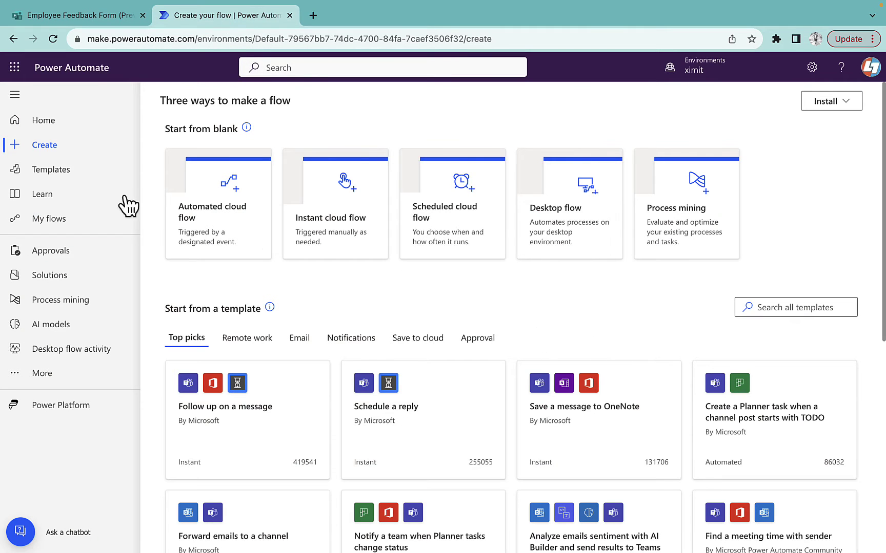
left_click(226, 221)
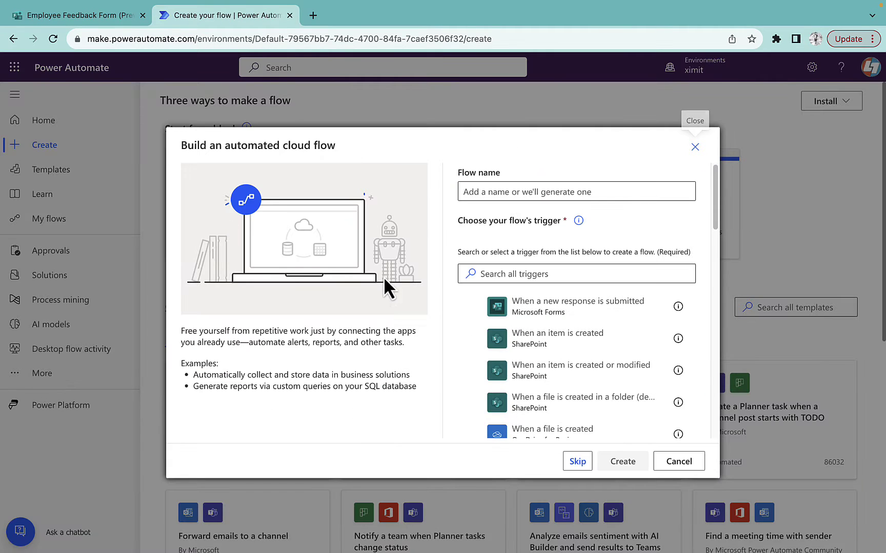
left_click(487, 192)
type("For")
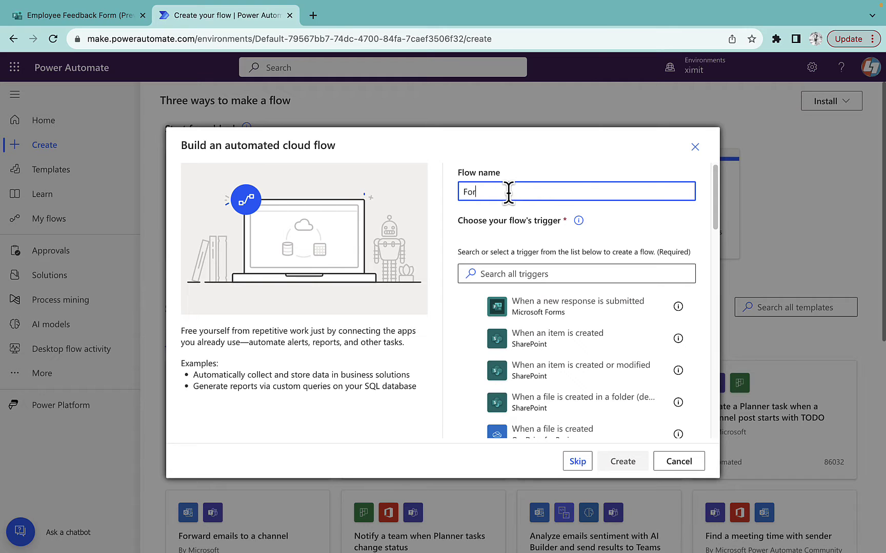
type("ms to email")
left_click(473, 308)
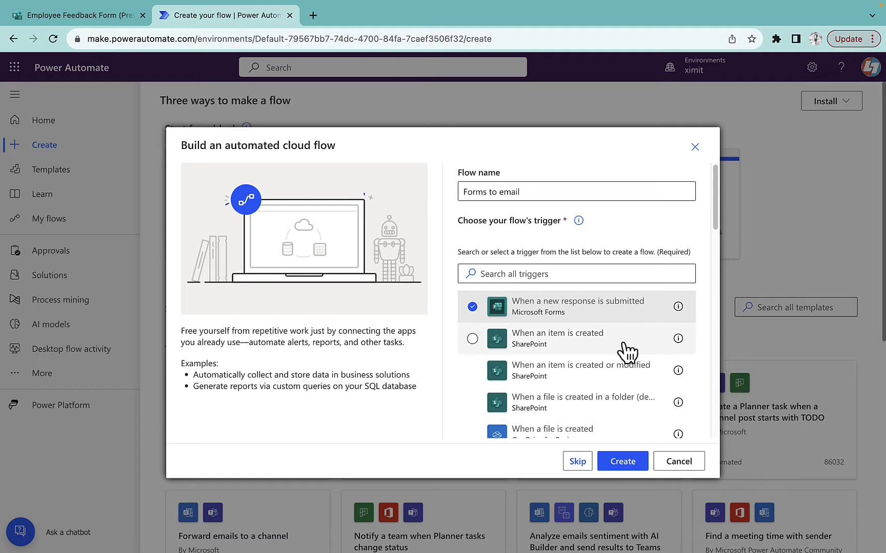
left_click(635, 462)
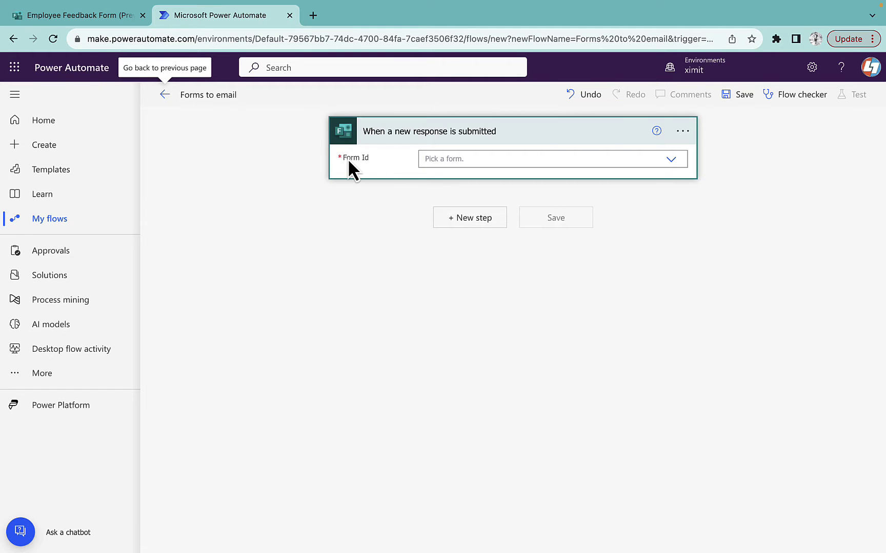
Point the Forms trigger at Employee Feedback Form, clearing the accidental custom value.
left_click(671, 159)
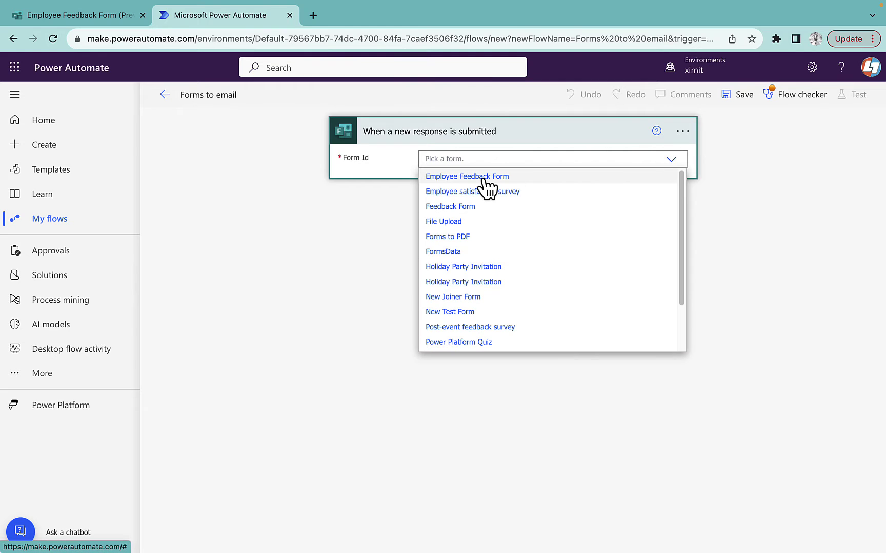
left_click(482, 178)
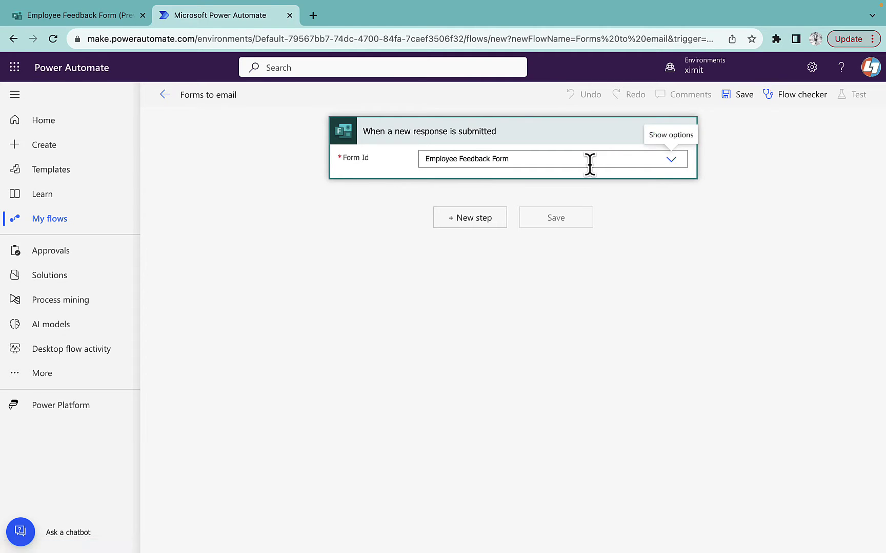
left_click(672, 161)
scroll(530, 319, "down", 3)
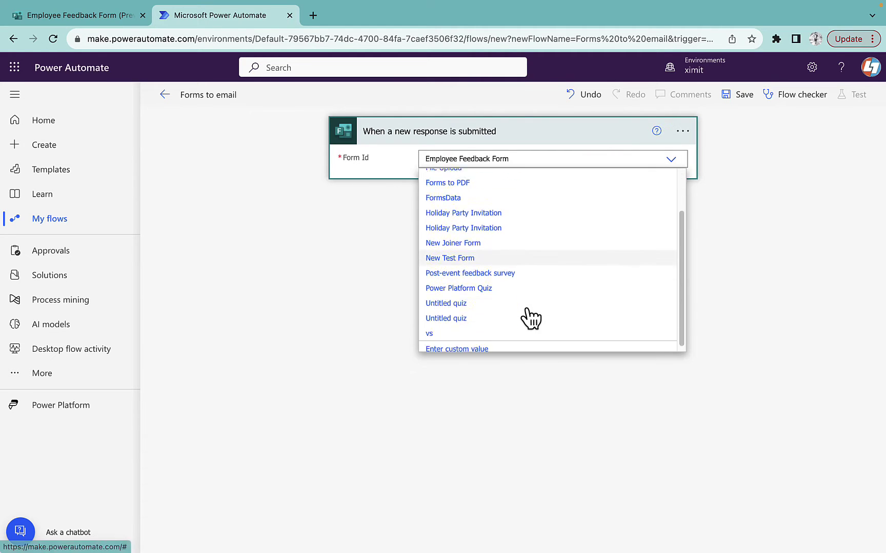
left_click(468, 348)
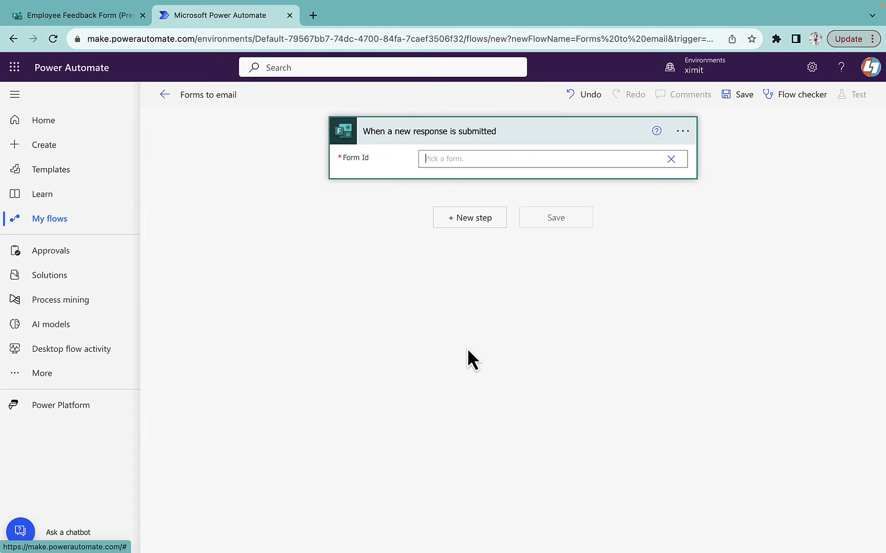
left_click(85, 16)
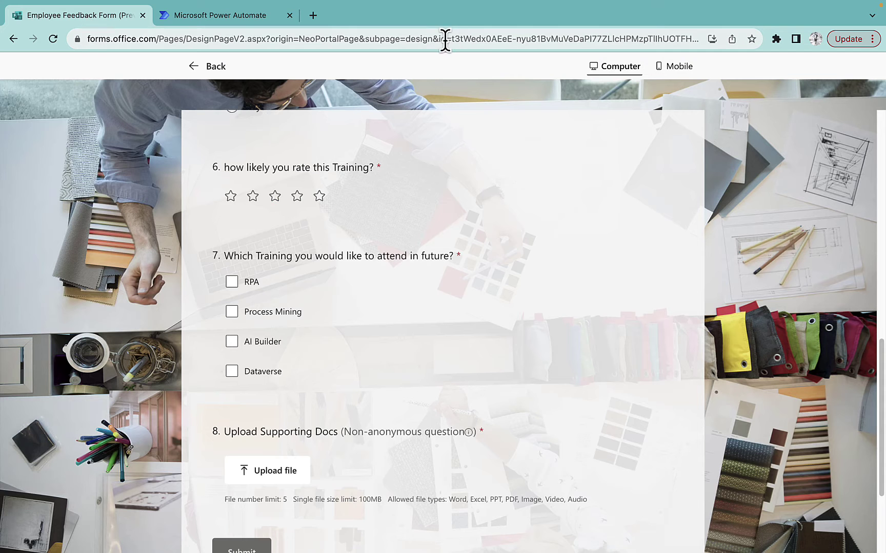
left_click(207, 16)
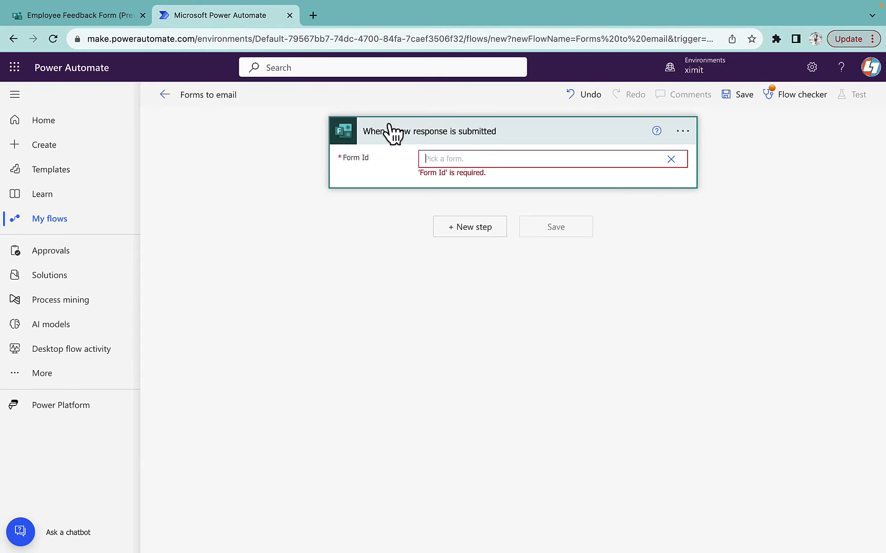
left_click(670, 159)
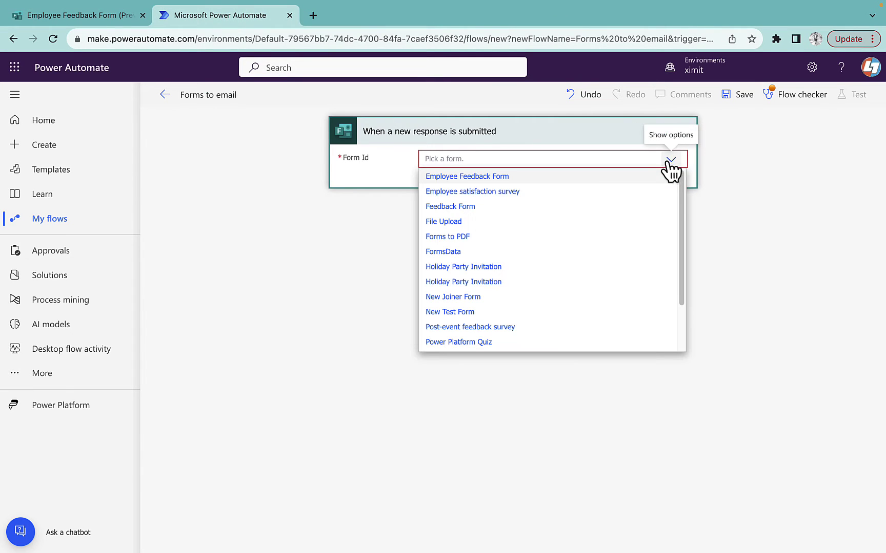
left_click(474, 177)
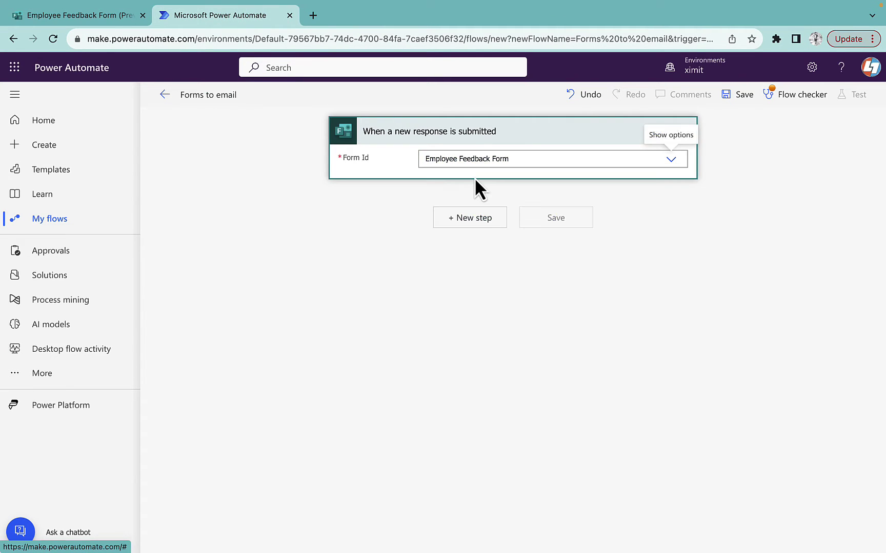
left_click(484, 226)
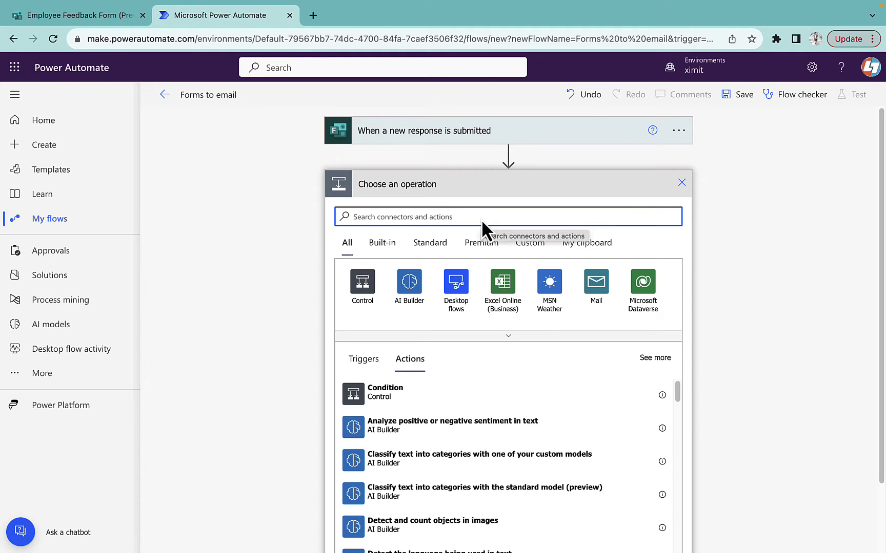
Add a Get response details action for Employee Feedback Form using the trigger's Response Id.
type("get res")
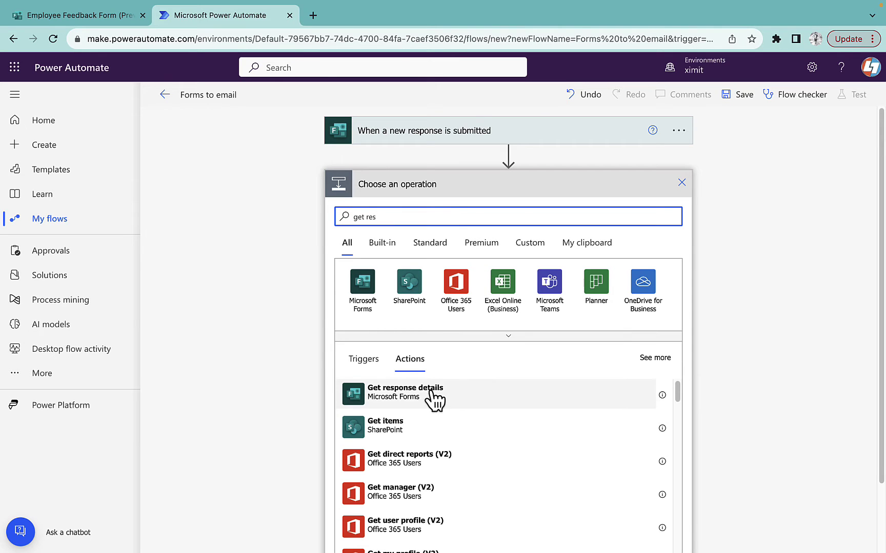
left_click(435, 396)
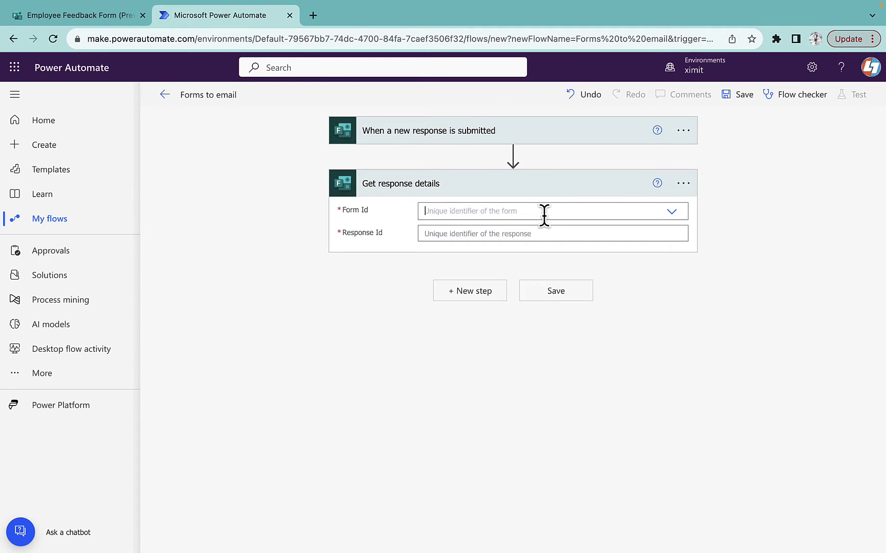
left_click(543, 211)
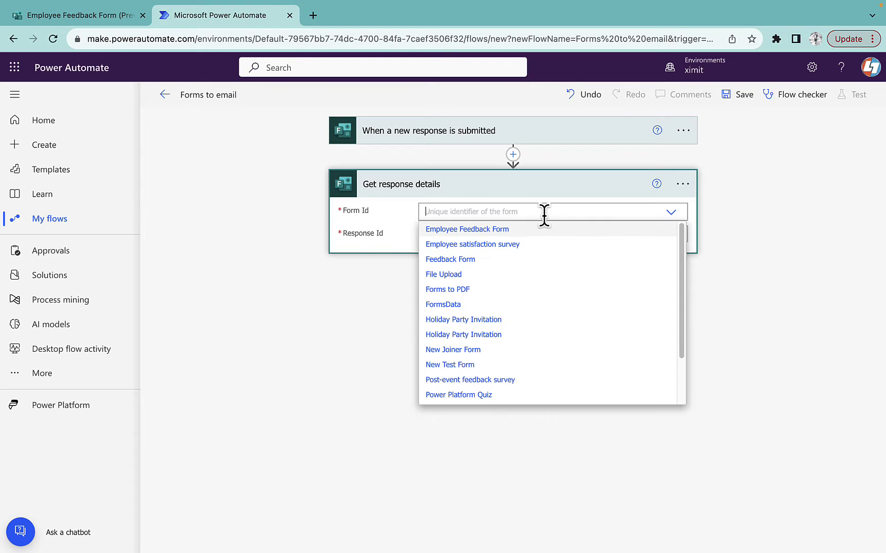
left_click(521, 232)
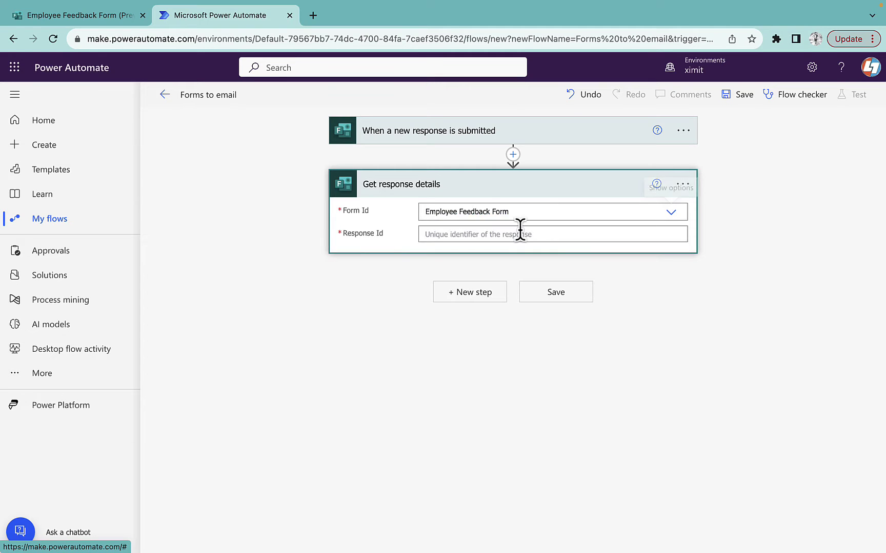
left_click(519, 233)
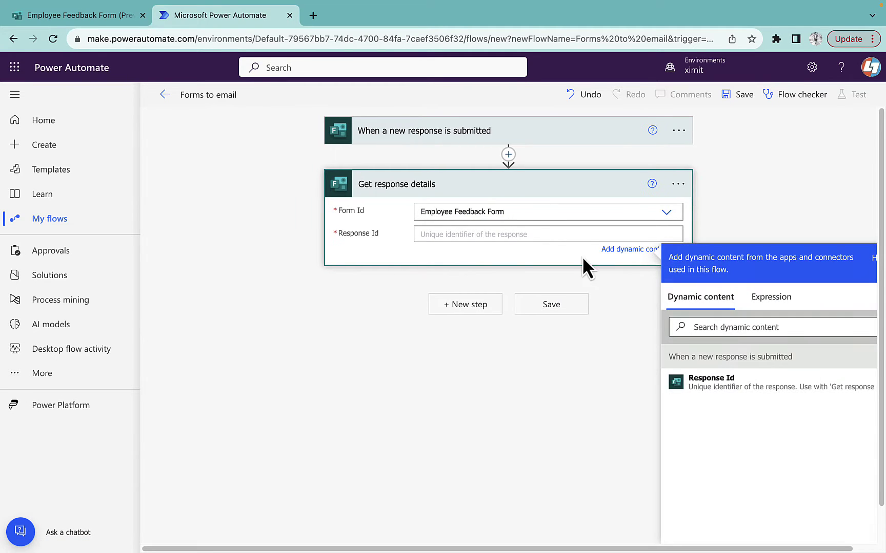
left_click(720, 394)
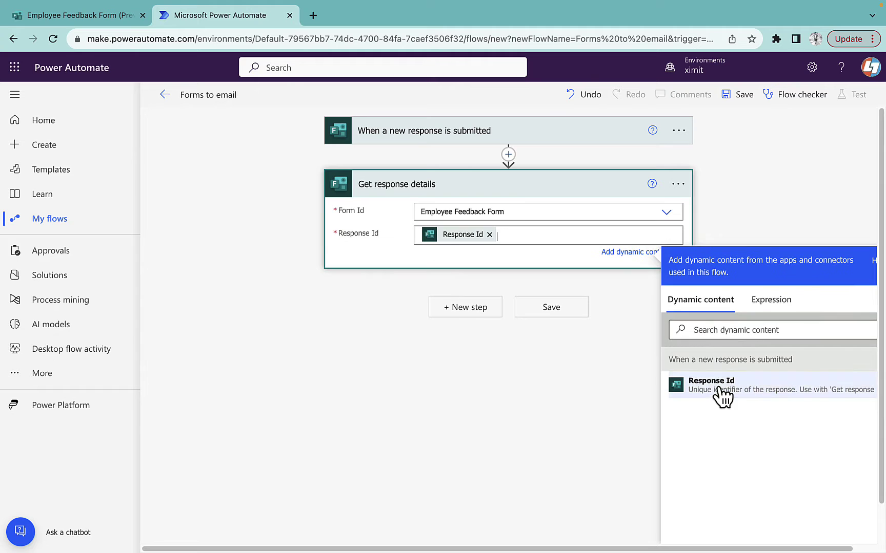
left_click(341, 361)
left_click(462, 305)
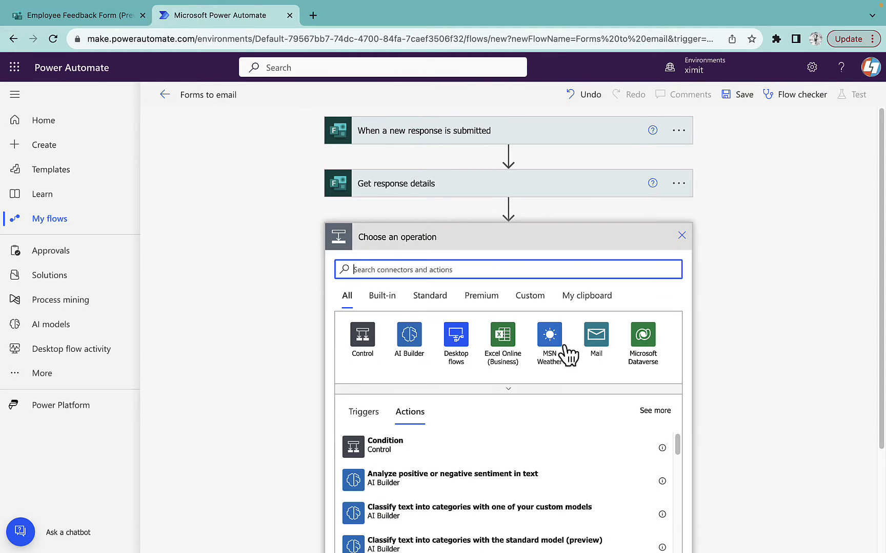
Add an Initialize variable step defining fileUpload as an Array.
type("var")
scroll(479, 468, "down", 2)
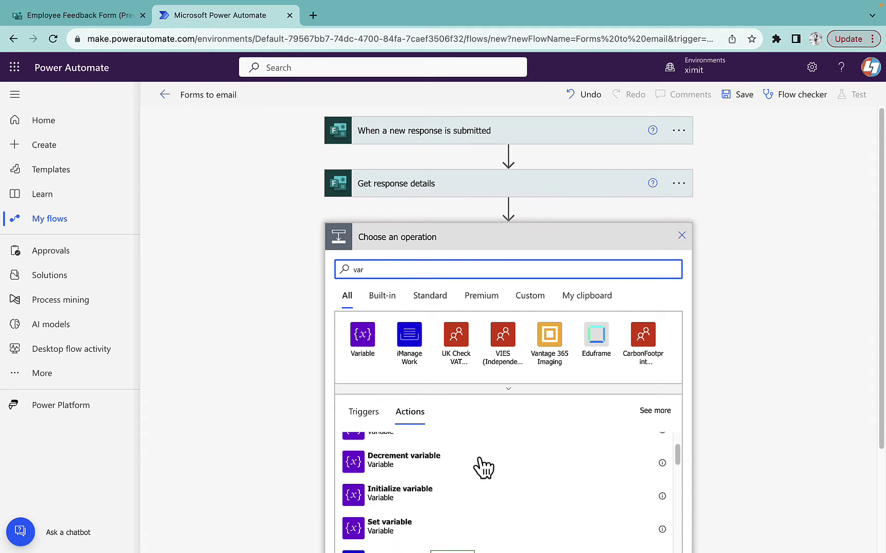
left_click(418, 498)
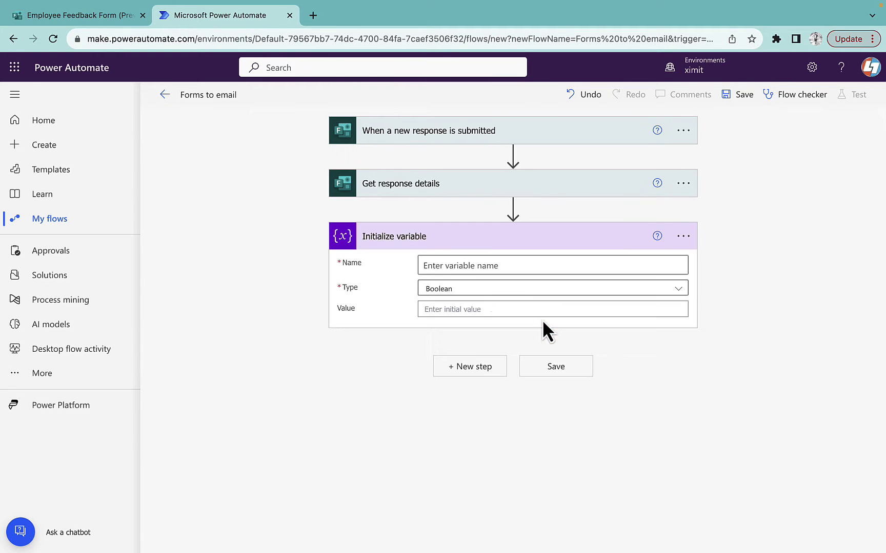
left_click(462, 266)
type("file")
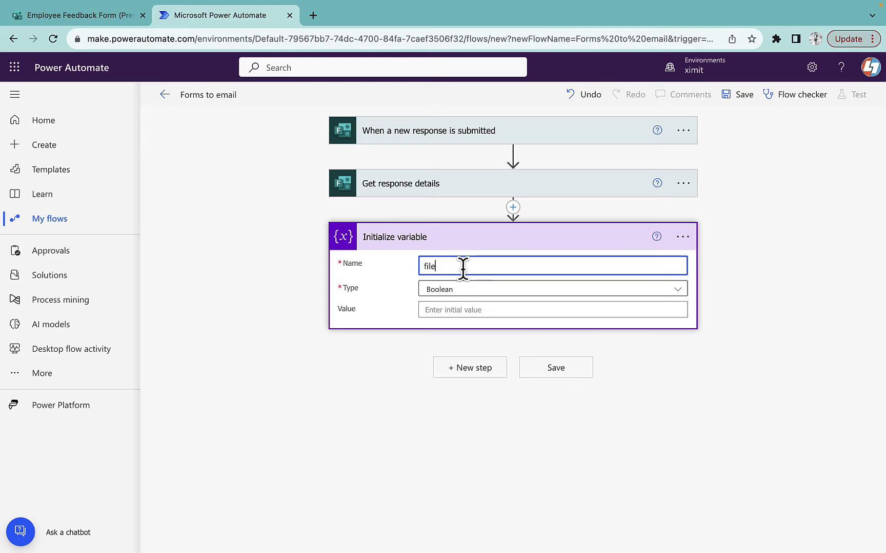
type("Upload")
left_click(482, 290)
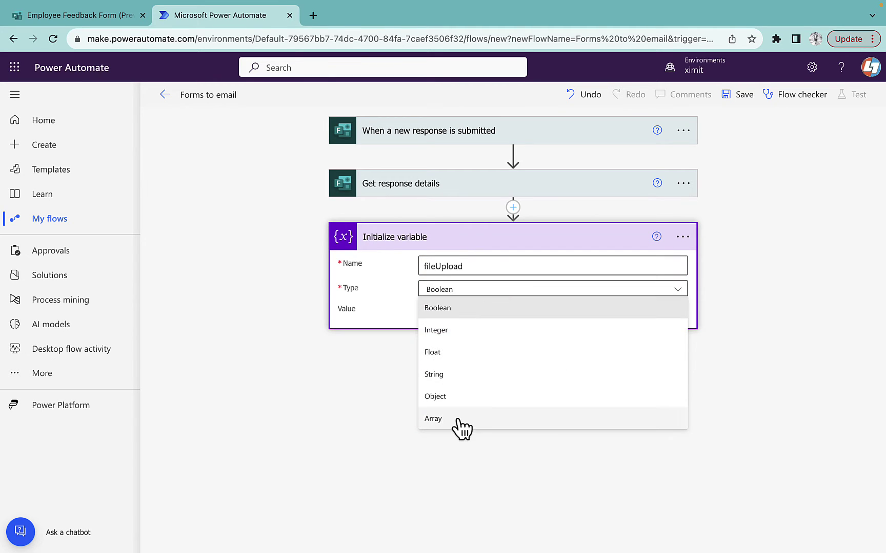
left_click(459, 425)
left_click(673, 348)
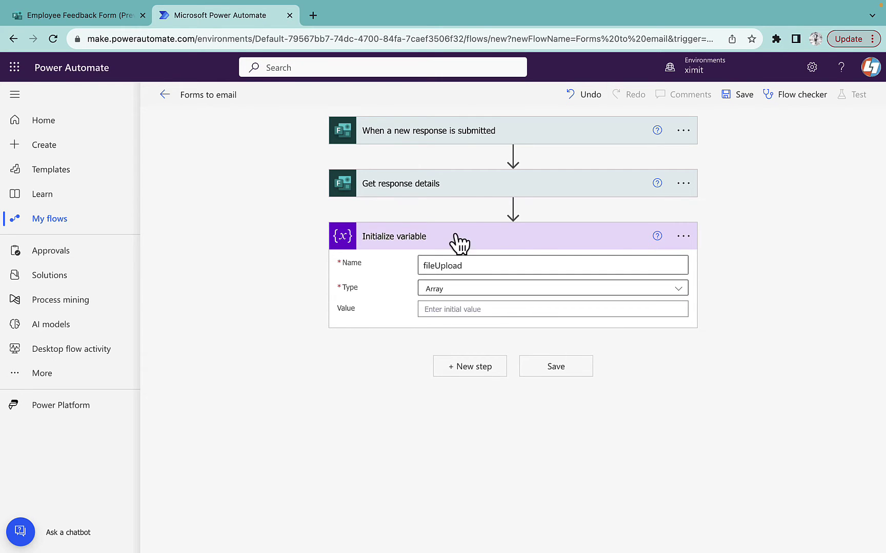
Add a Control Apply to each loop after the variable step.
left_click(462, 374)
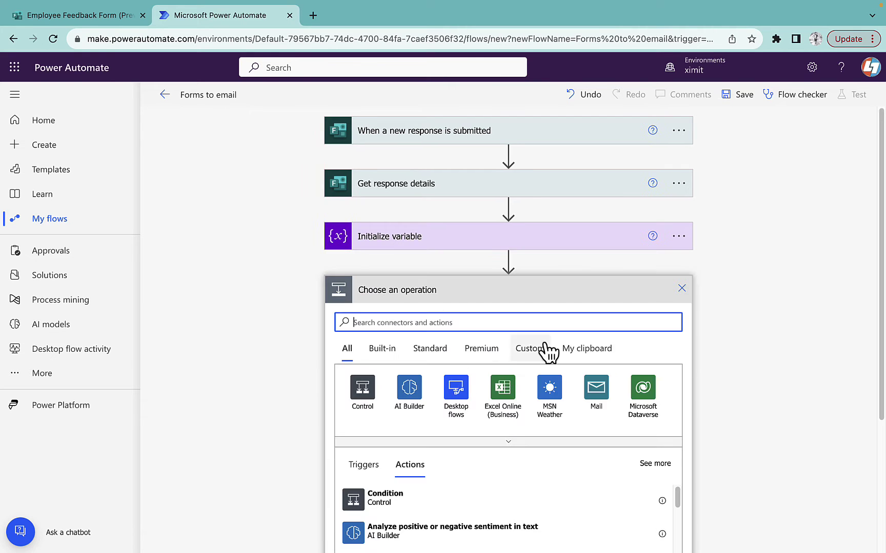
left_click(373, 395)
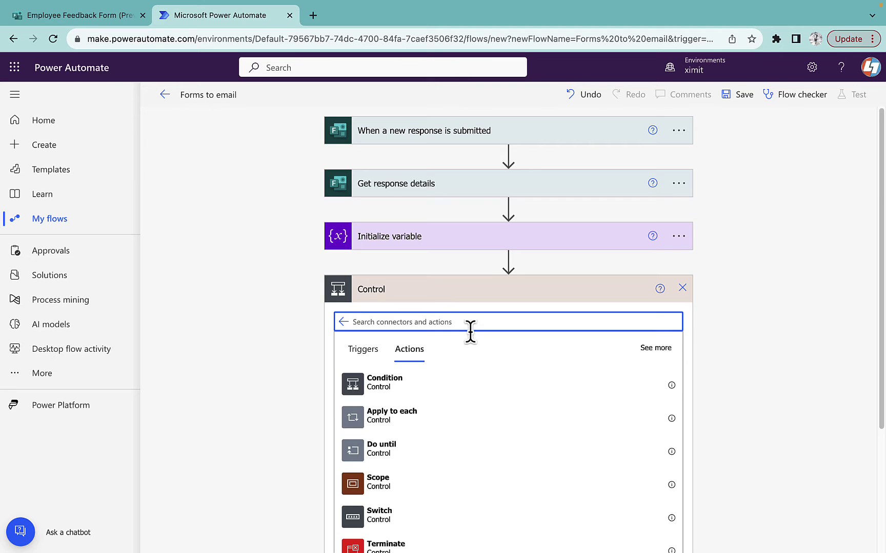
left_click(394, 420)
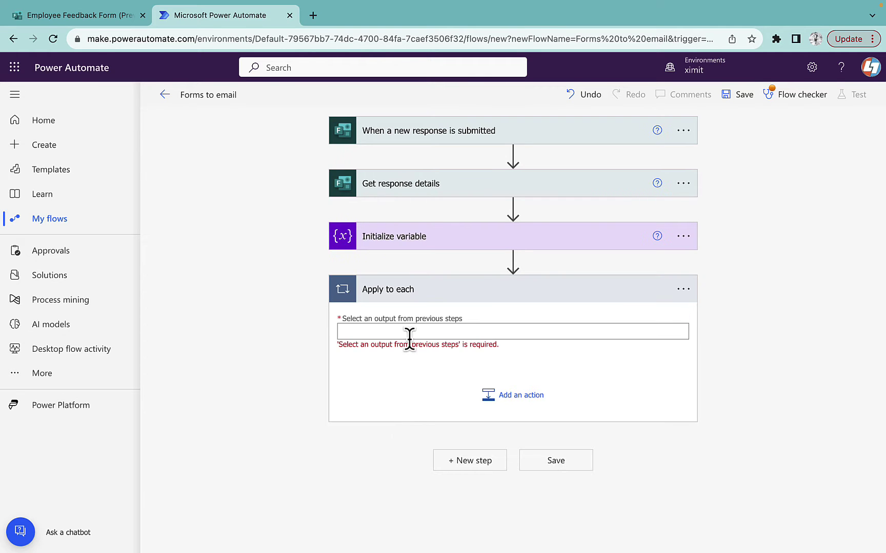
left_click(389, 331)
Make the loop iterate over json() of the Upload Supporting Docs answer.
left_click(763, 311)
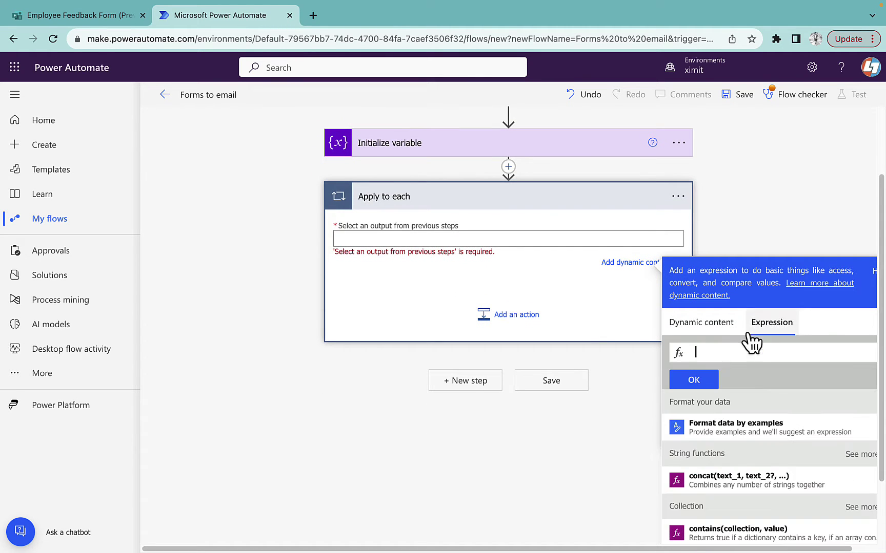
type("jso")
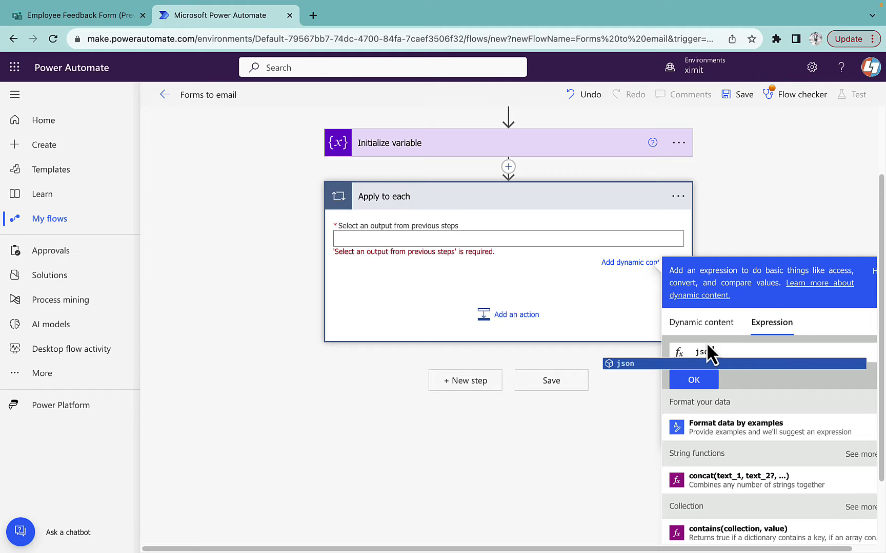
key("Escape")
type("n(")
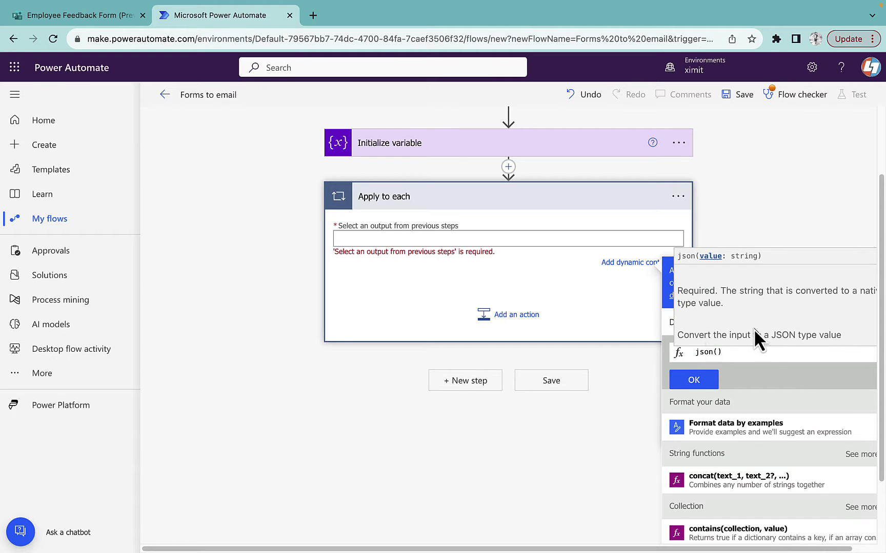
left_click(679, 323)
scroll(742, 440, "down", 5)
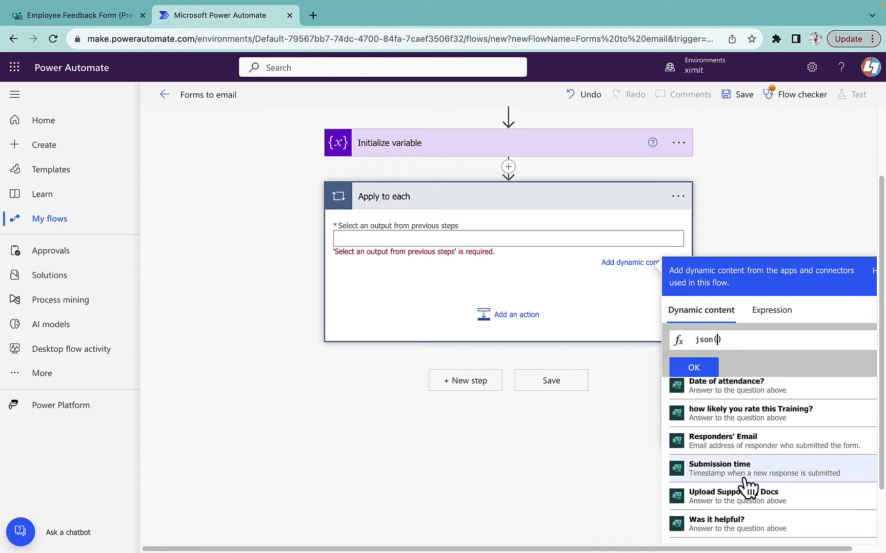
left_click(736, 496)
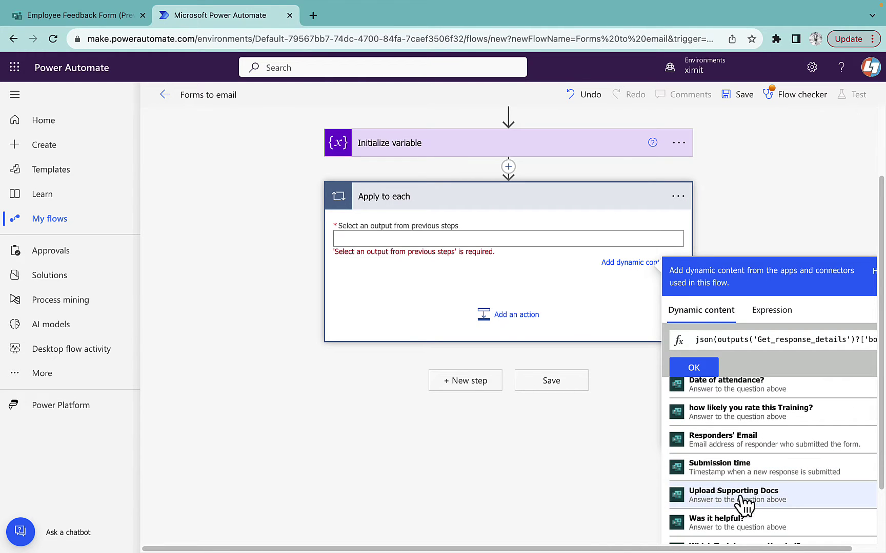
left_click(696, 364)
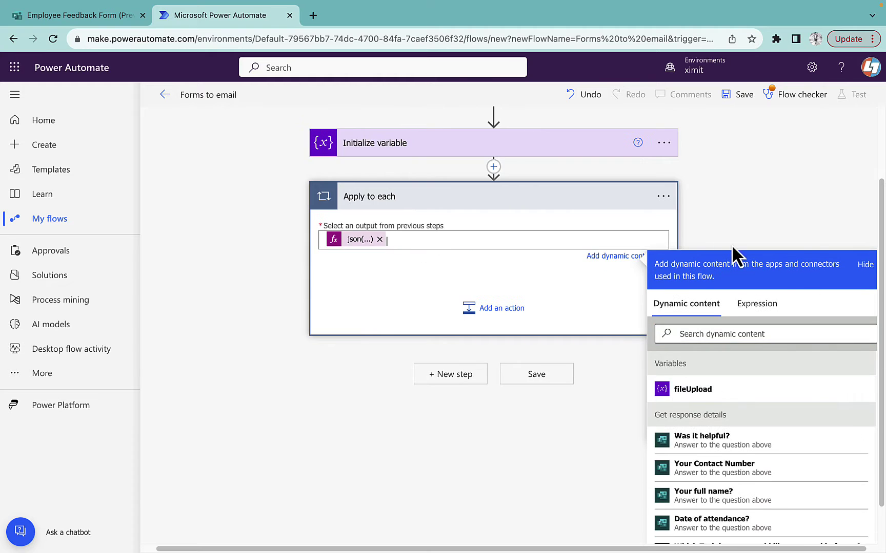
left_click(480, 283)
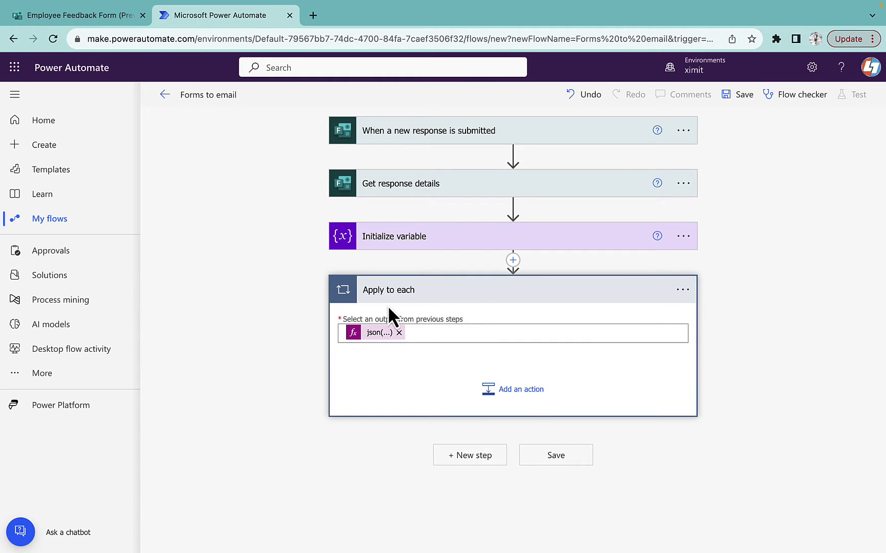
Add OneDrive for Business's Get file content action inside the Apply to each loop.
left_click(517, 395)
scroll(564, 359, "down", 2)
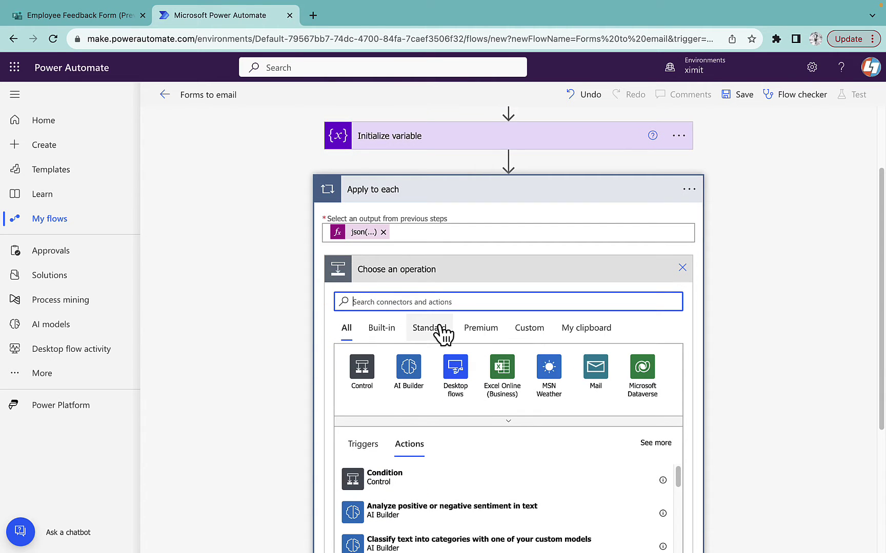
type("get file ")
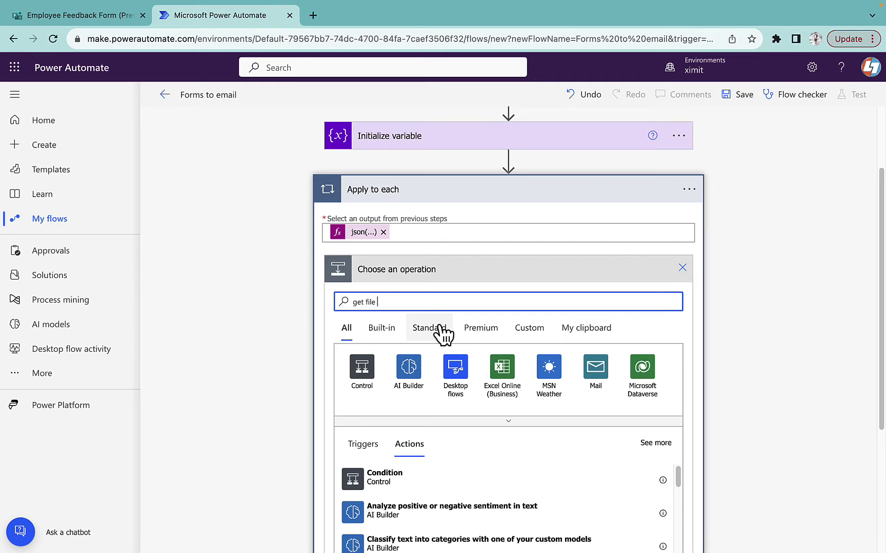
type("cont")
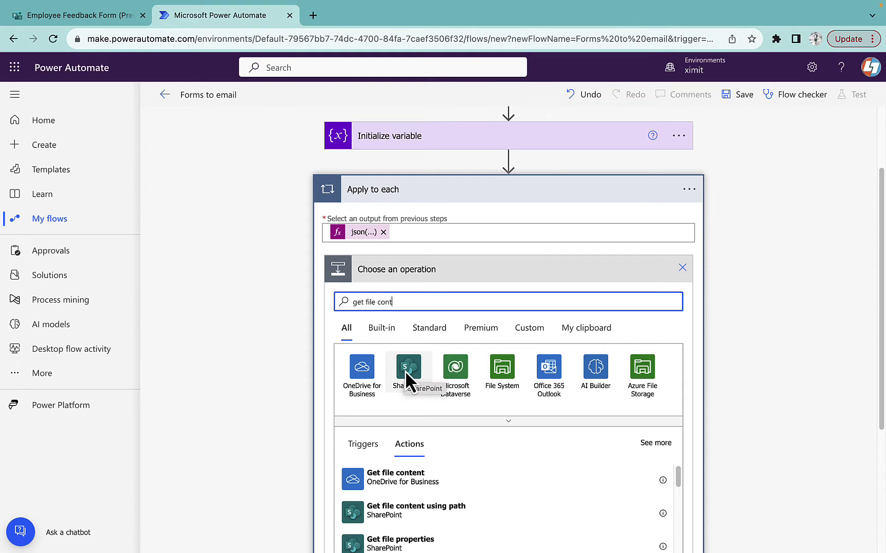
left_click(361, 370)
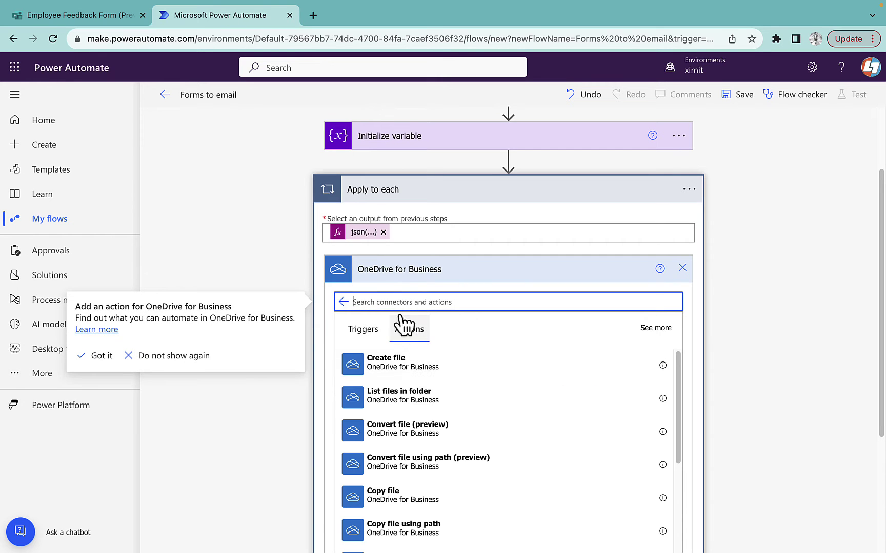
type("get file")
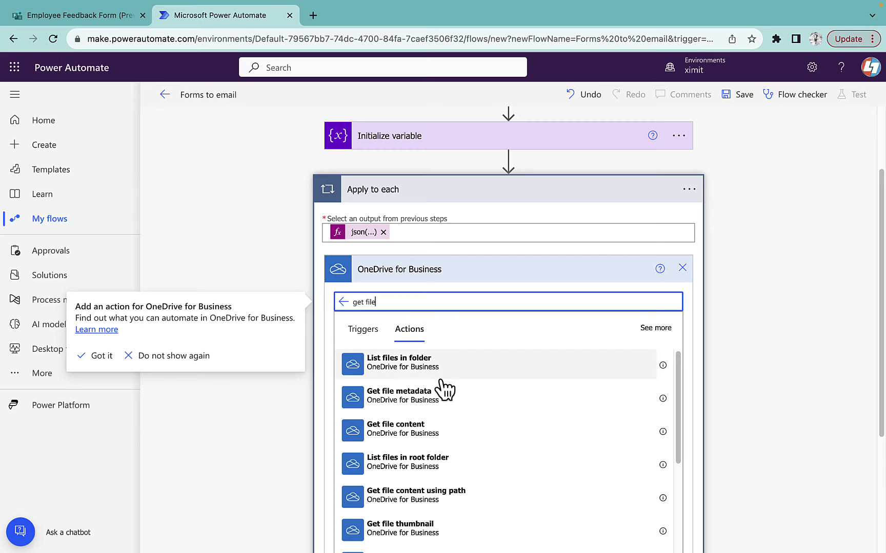
left_click(423, 431)
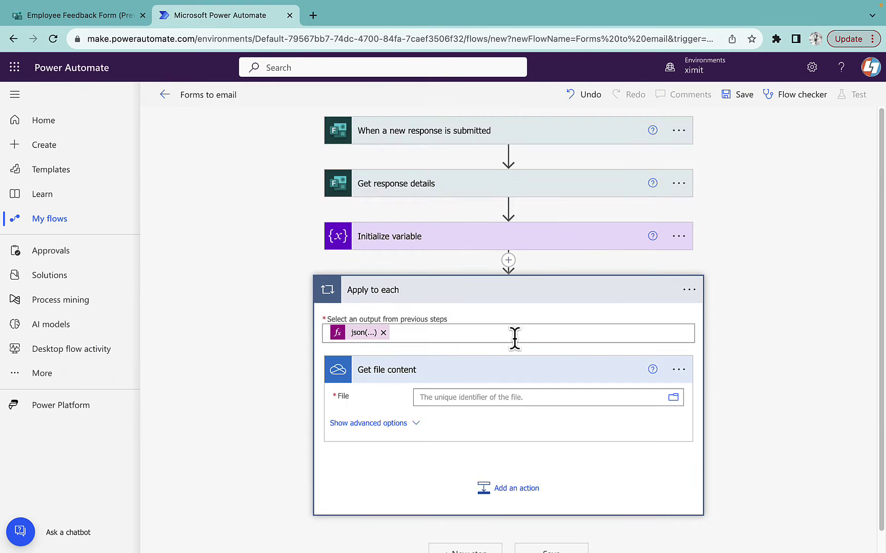
Set Get file content's File field to the expression item()?['id'].
left_click(465, 373)
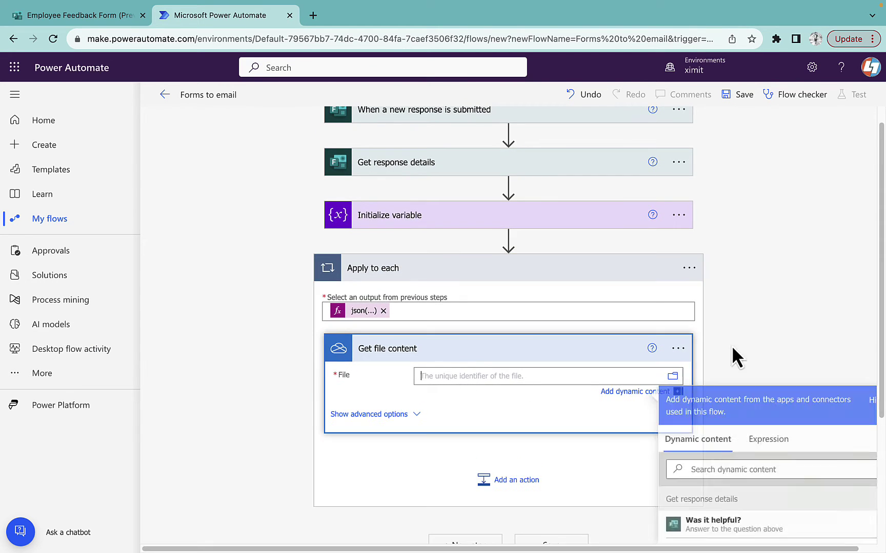
scroll(731, 345, "down", 3)
left_click(779, 260)
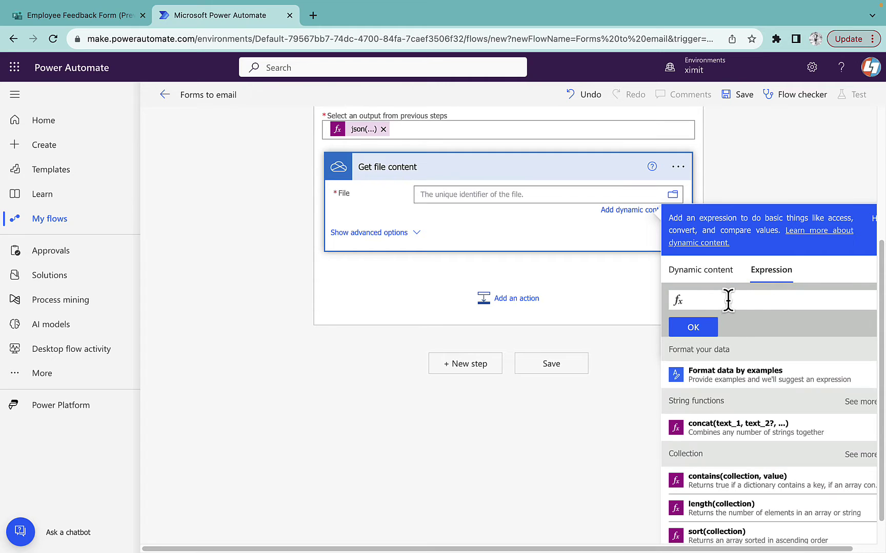
type("item()")
type("?['id")
left_click(712, 328)
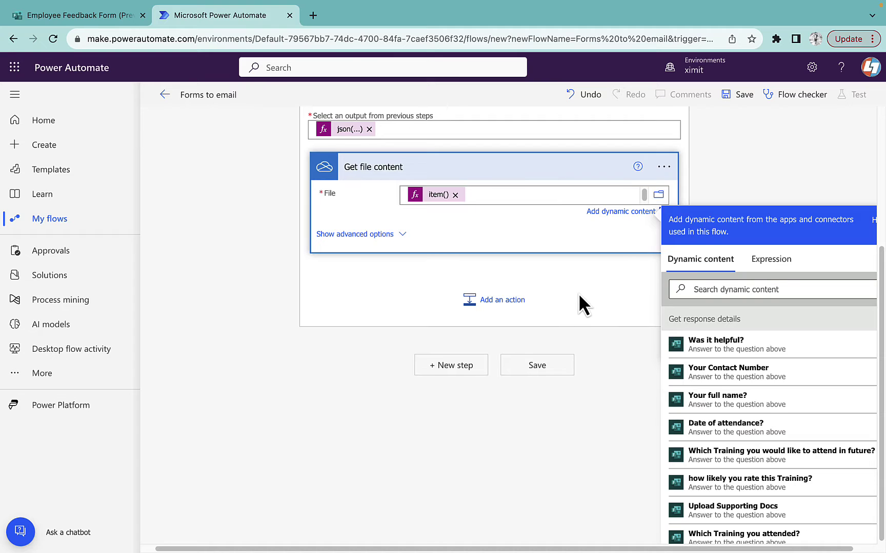
left_click(719, 189)
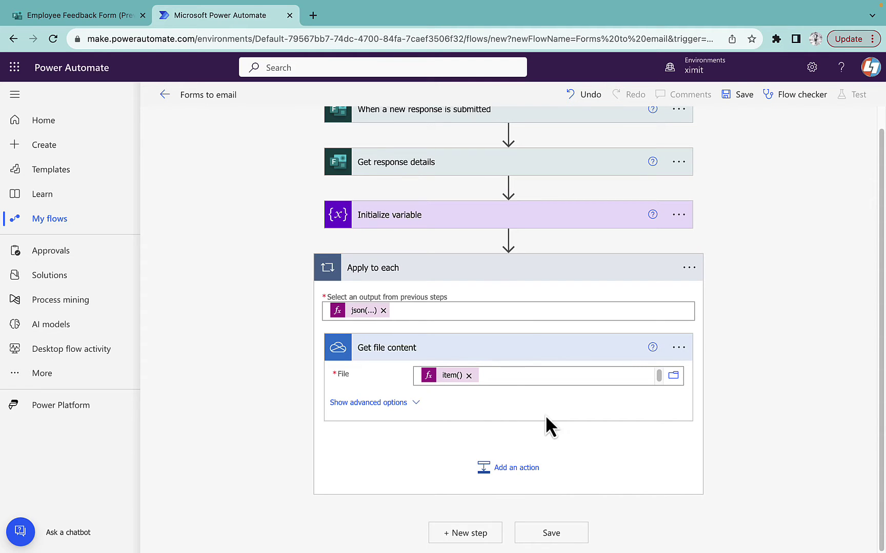
Add an Append to array variable action for fileUpload inside the loop, then collapse the loop.
left_click(489, 484)
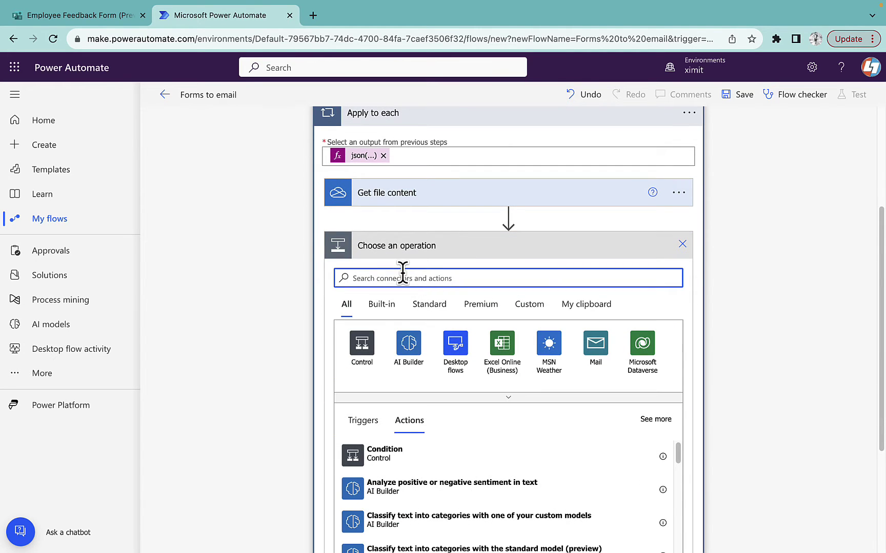
type("var")
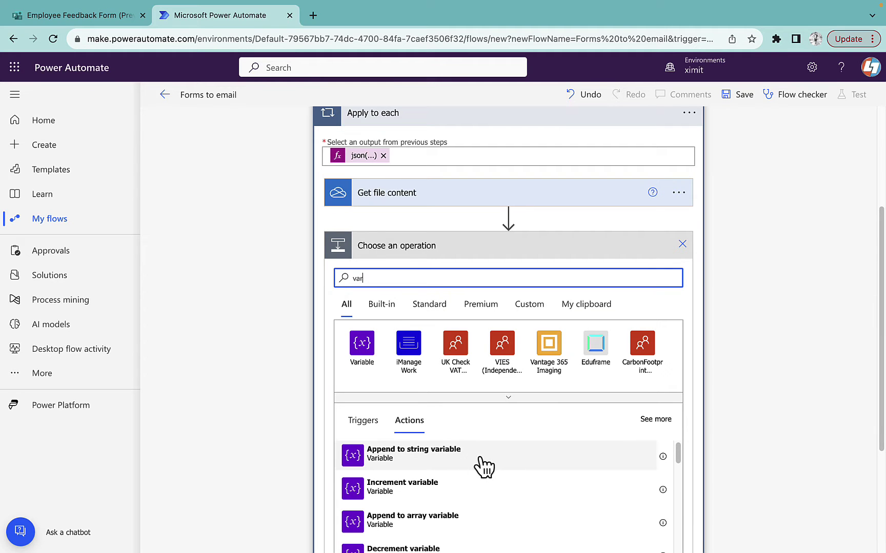
scroll(482, 471, "down", 3)
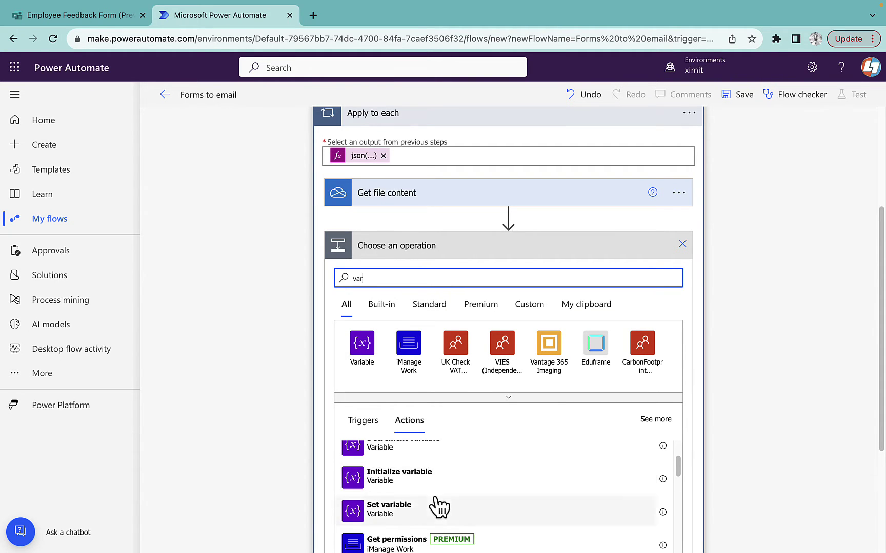
scroll(437, 501, "up", 1)
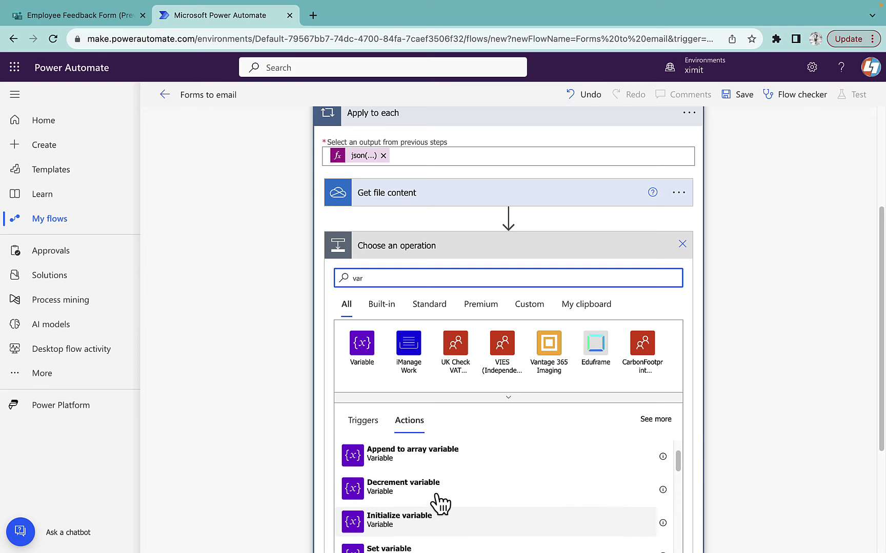
left_click(412, 454)
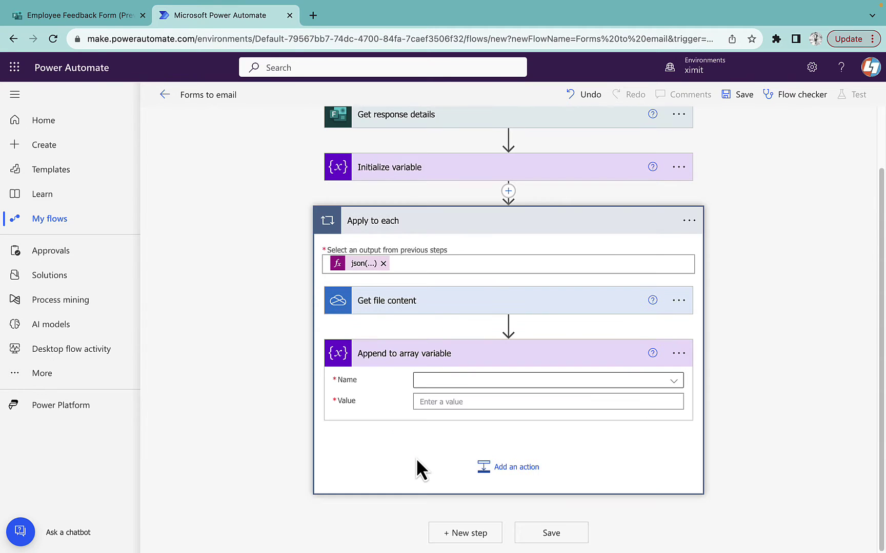
left_click(446, 385)
left_click(446, 425)
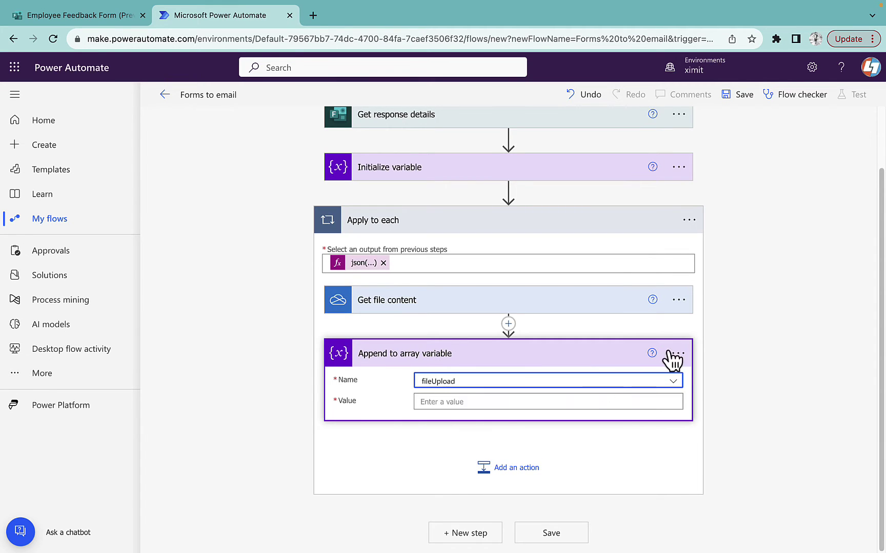
left_click(460, 402)
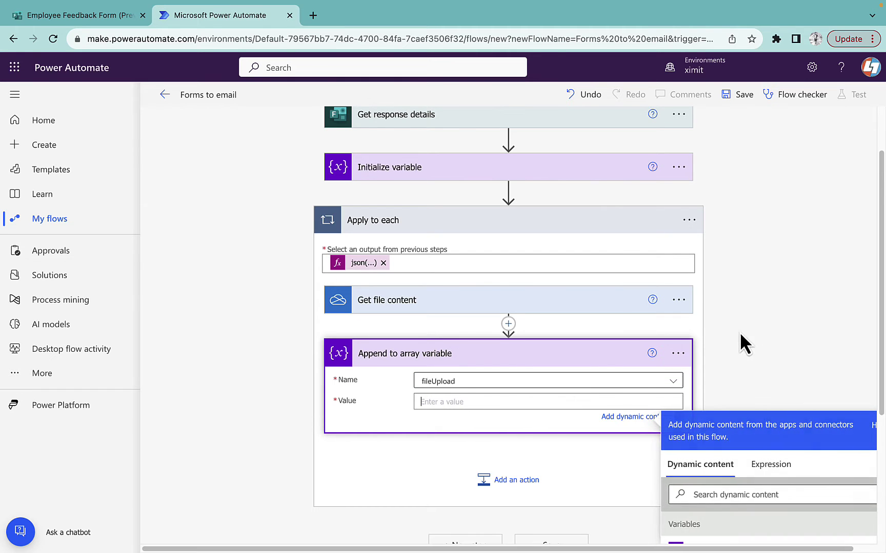
scroll(743, 315, "down", 2)
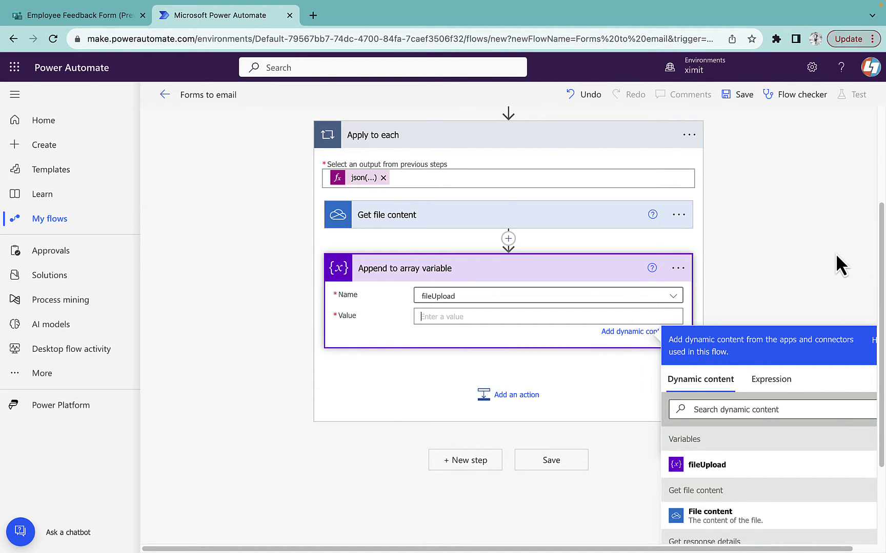
left_click(789, 262)
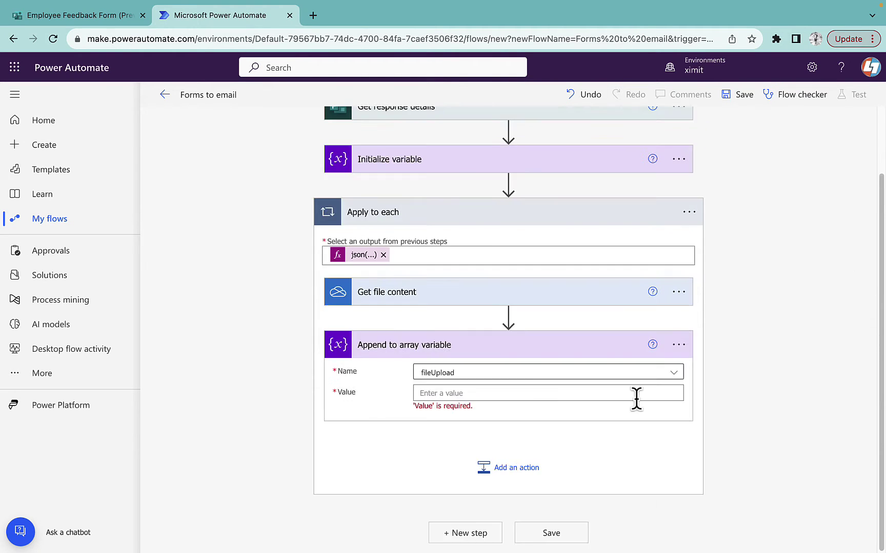
left_click(597, 226)
Add Office 365 Outlook's Send an email (V2) action after the loop.
left_click(473, 352)
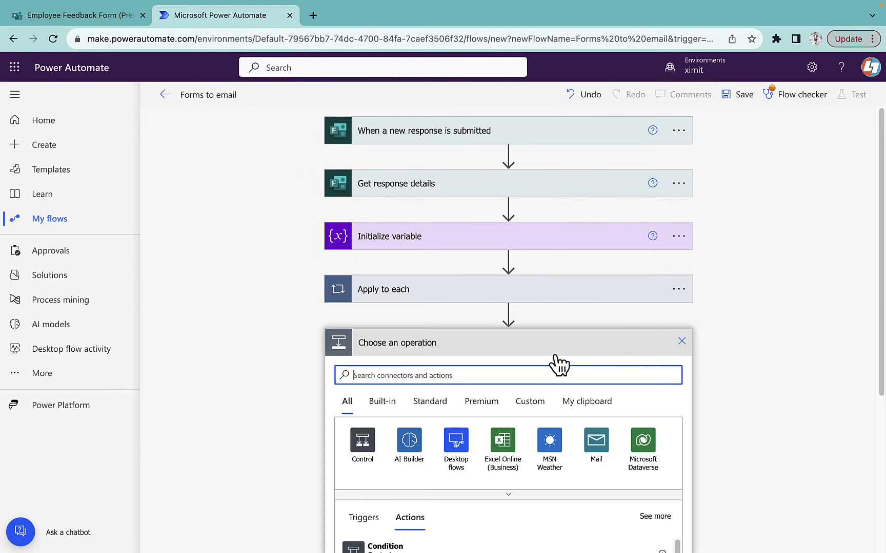
type("send email")
scroll(497, 422, "down", 2)
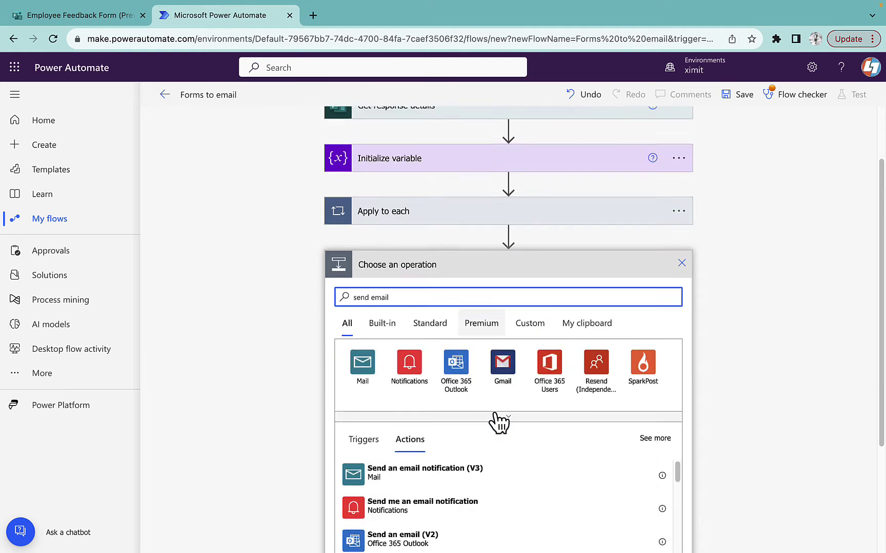
scroll(498, 423, "down", 2)
left_click(410, 445)
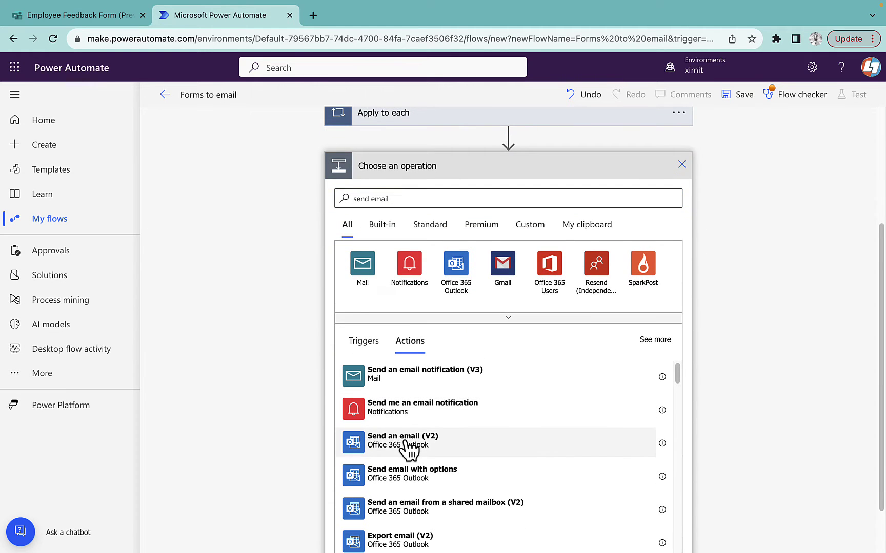
Give the email a placeholder attachment with name and content both 'test'.
left_click(401, 467)
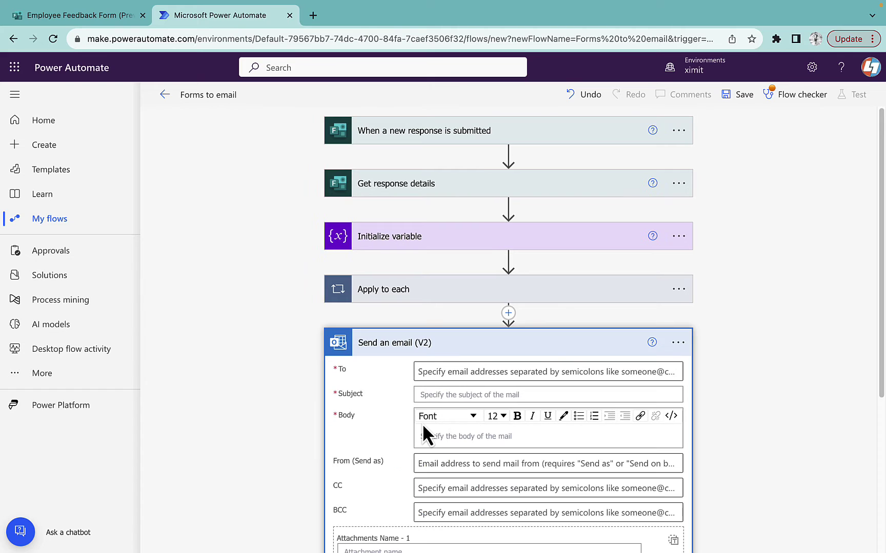
scroll(493, 438, "down", 5)
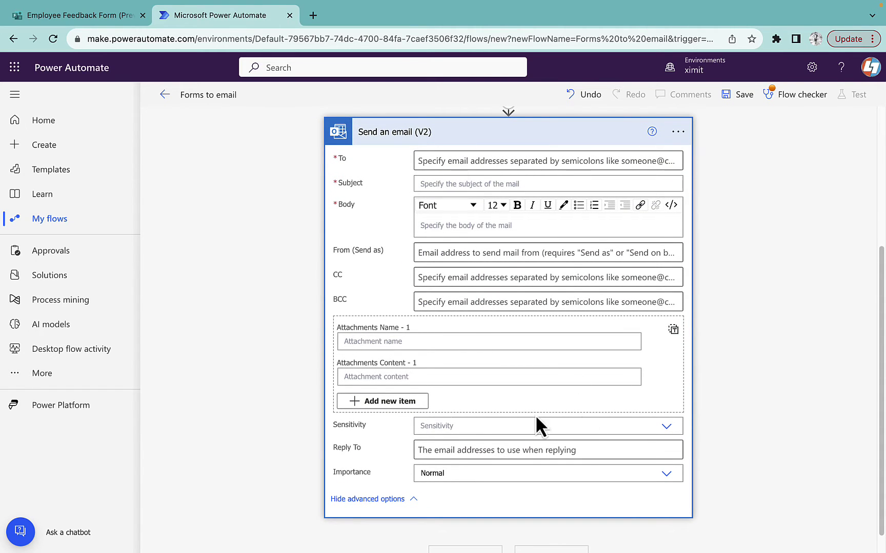
left_click(377, 342)
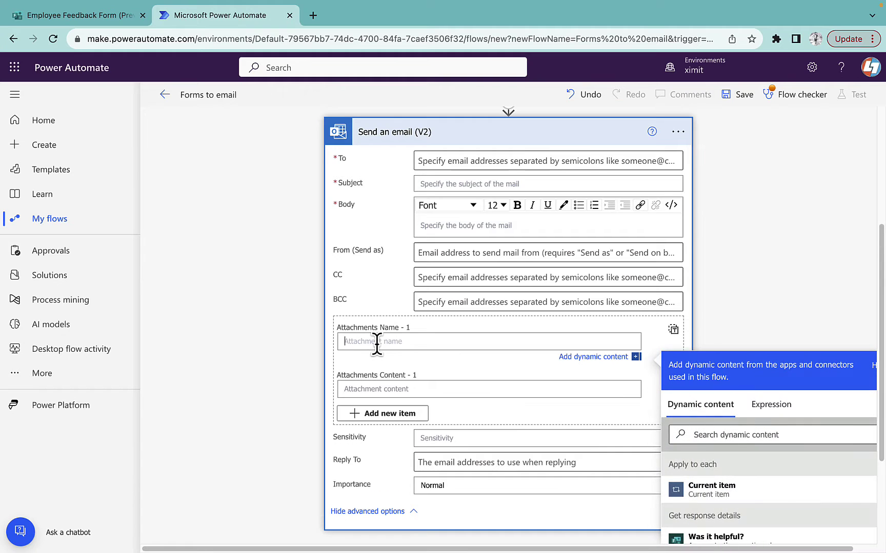
type("test")
left_click(362, 389)
type("t")
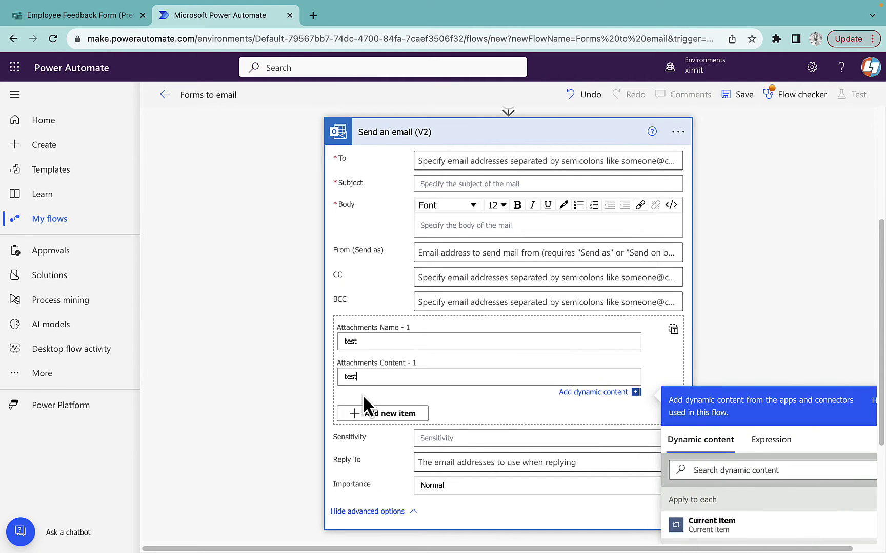
Switch Attachments to entire-array input and select the JSON attachment object.
left_click(674, 331)
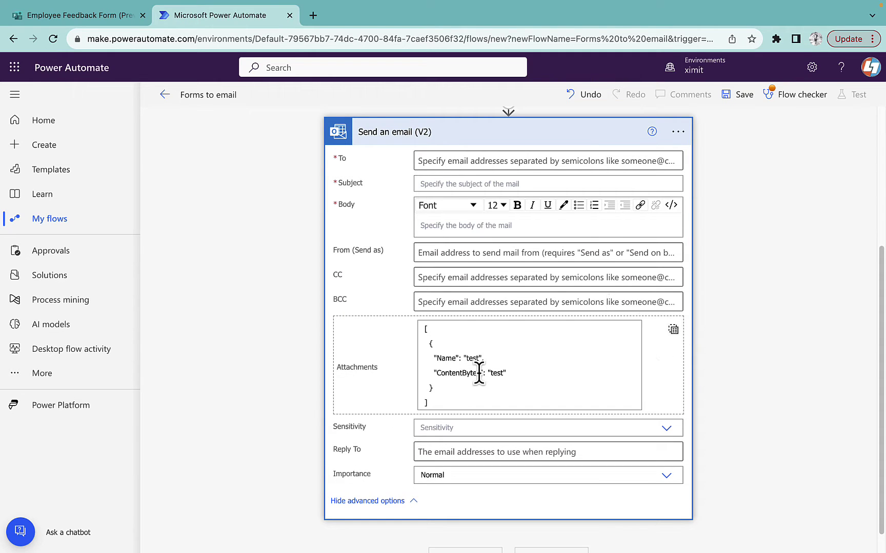
left_click_drag(431, 345, 447, 392)
key("super+c")
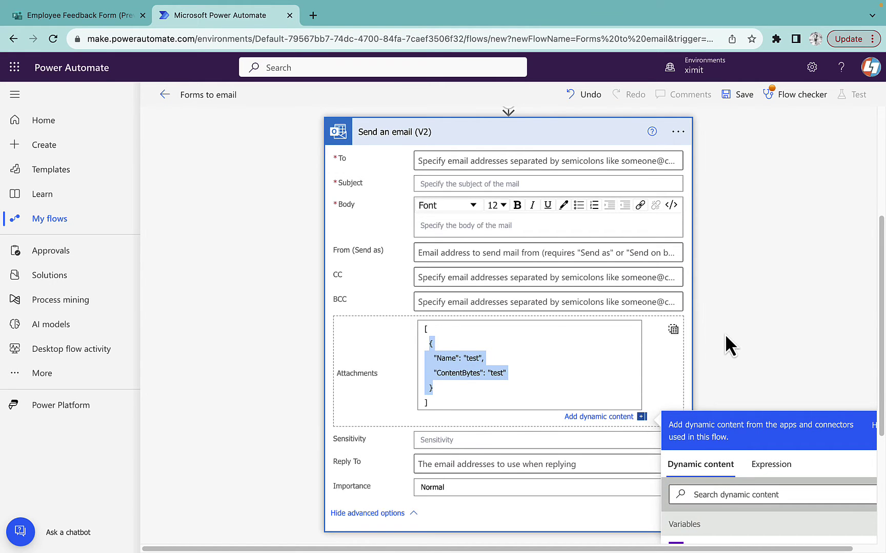
scroll(725, 334, "down", 4)
scroll(705, 336, "up", 7)
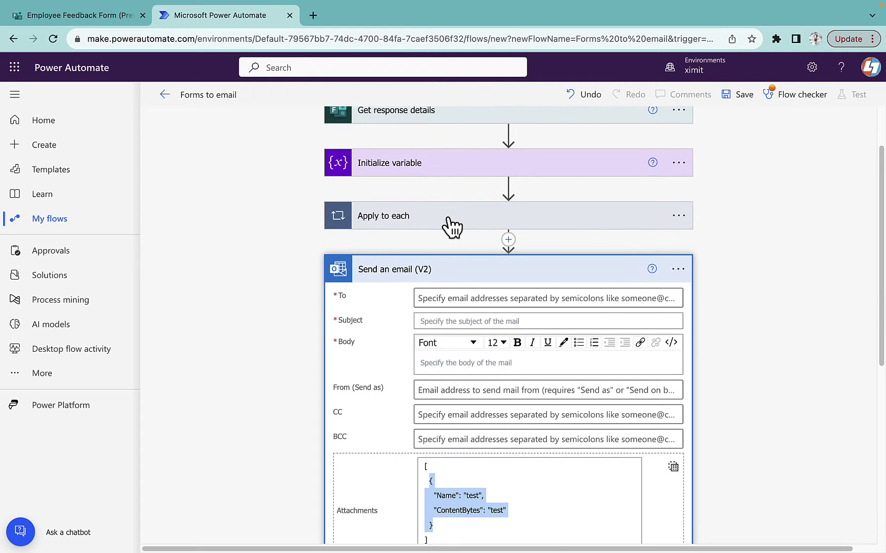
Paste the copied attachment object into the Append to array variable Value inside Apply to each.
left_click(451, 225)
left_click(465, 360)
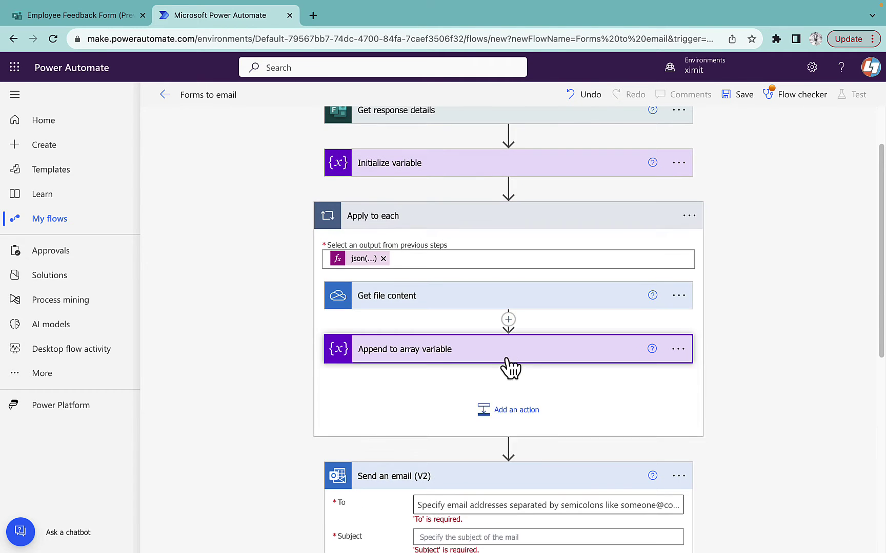
left_click(465, 398)
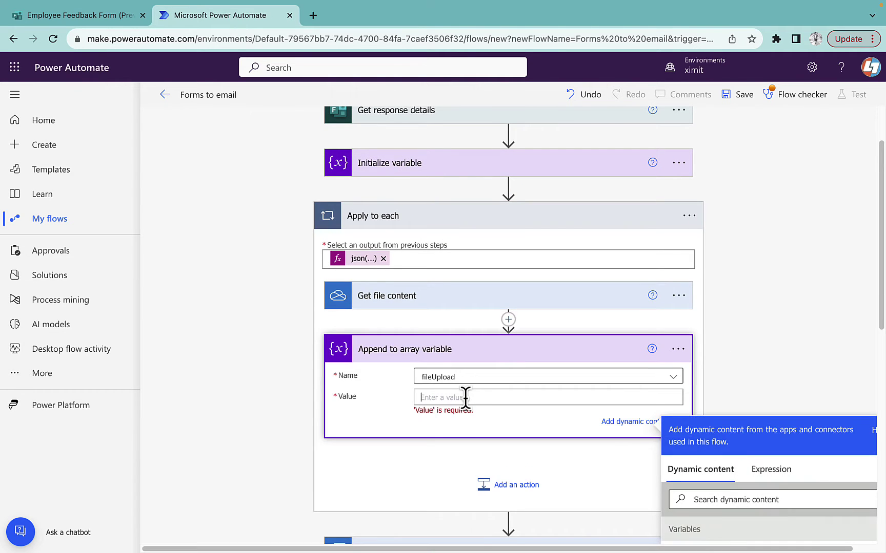
key("super+v")
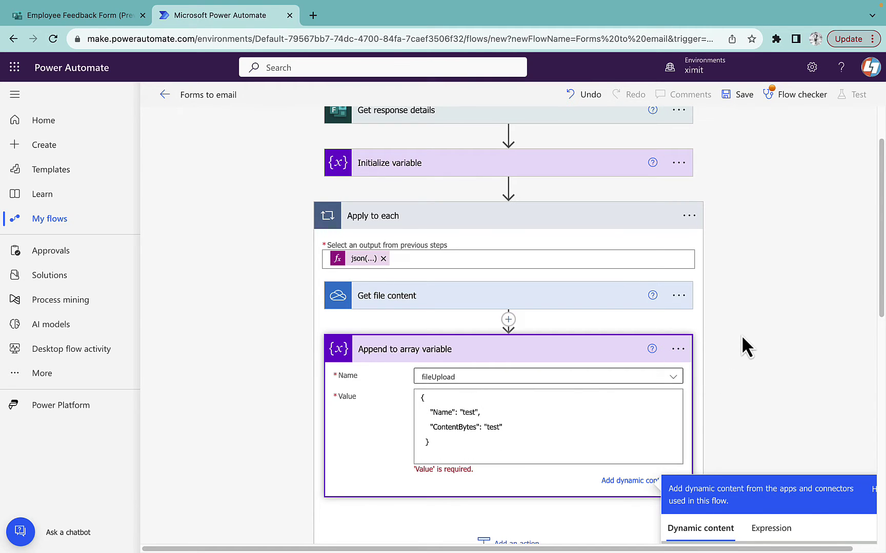
Clear the placeholder Name text in the pasted object, ready for an expression.
scroll(742, 338, "down", 1)
left_click(475, 350)
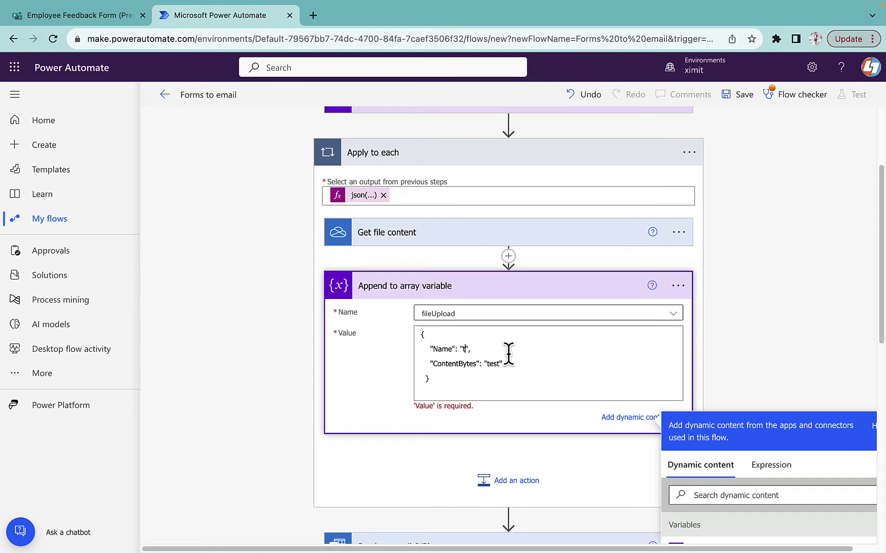
scroll(711, 286, "down", 1)
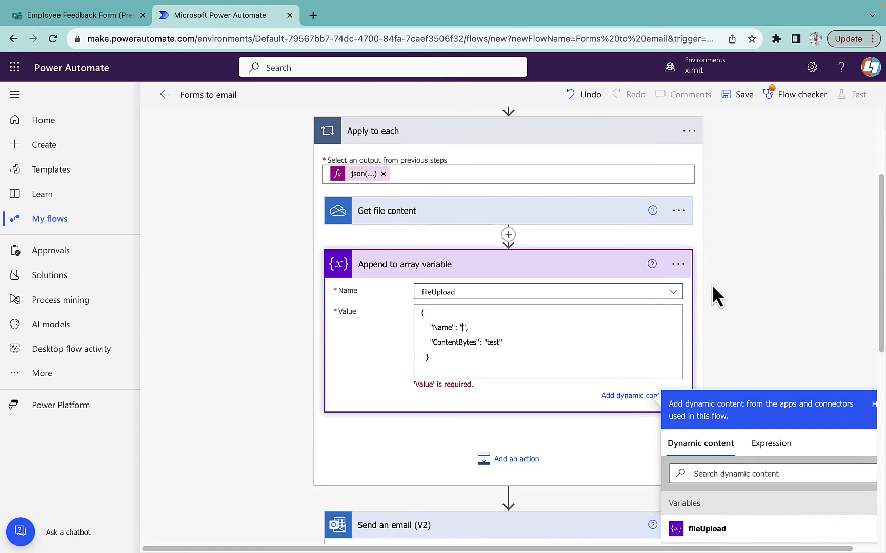
left_click(775, 394)
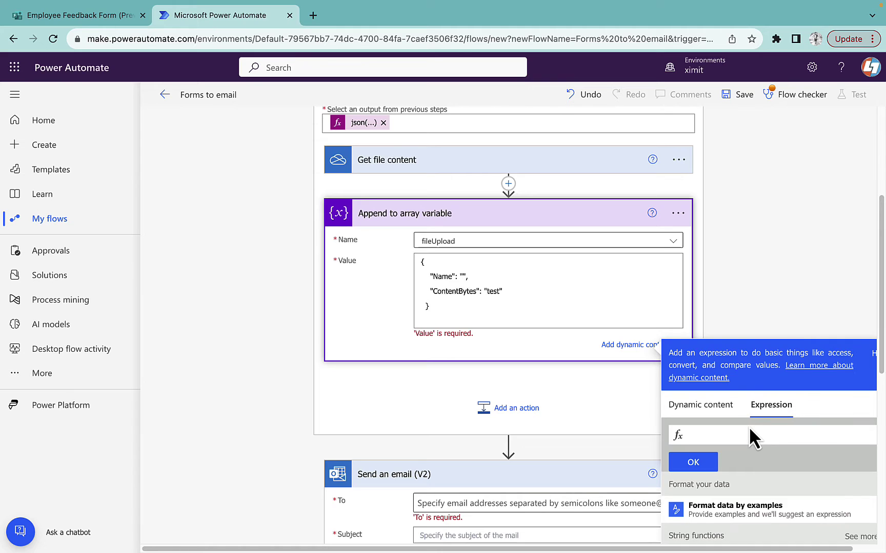
Set the object's Name to item() and replace ContentBytes 'test' with File content.
type("item()?['name")
left_click(709, 463)
left_click_drag(507, 295, 470, 296)
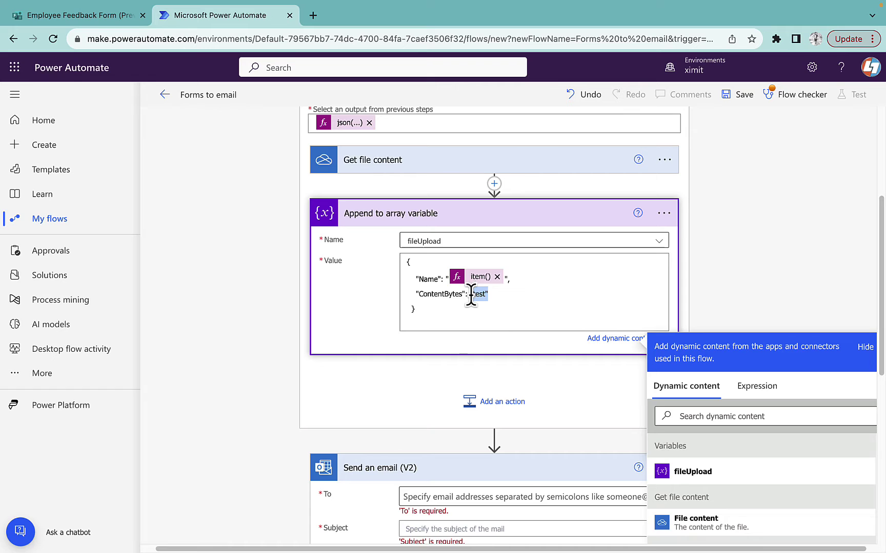
key("BackSpace")
scroll(522, 322, "down", 1)
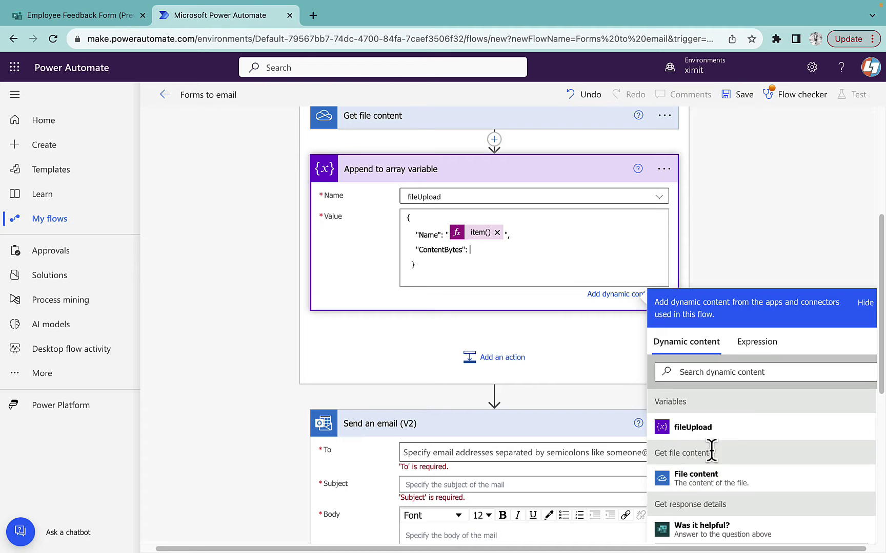
left_click(706, 478)
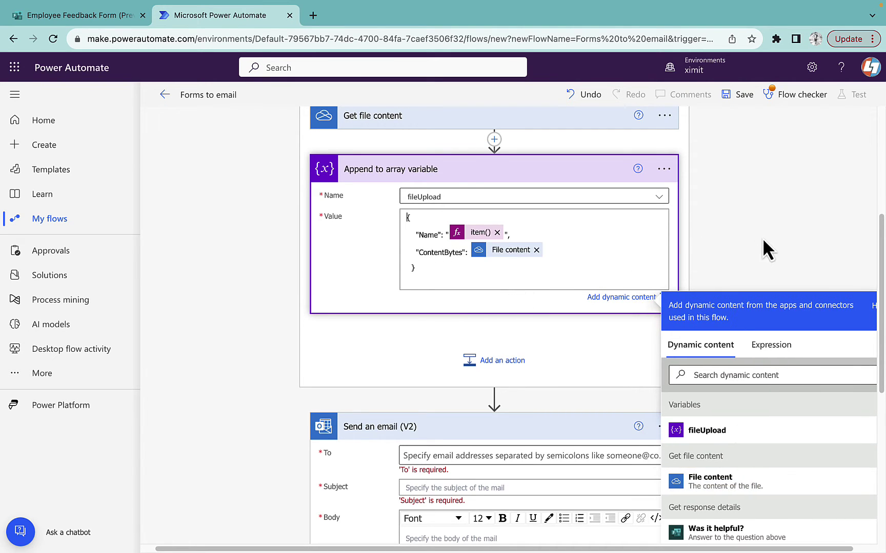
Review the Append to array variable card, then leave it collapsed.
left_click(538, 246)
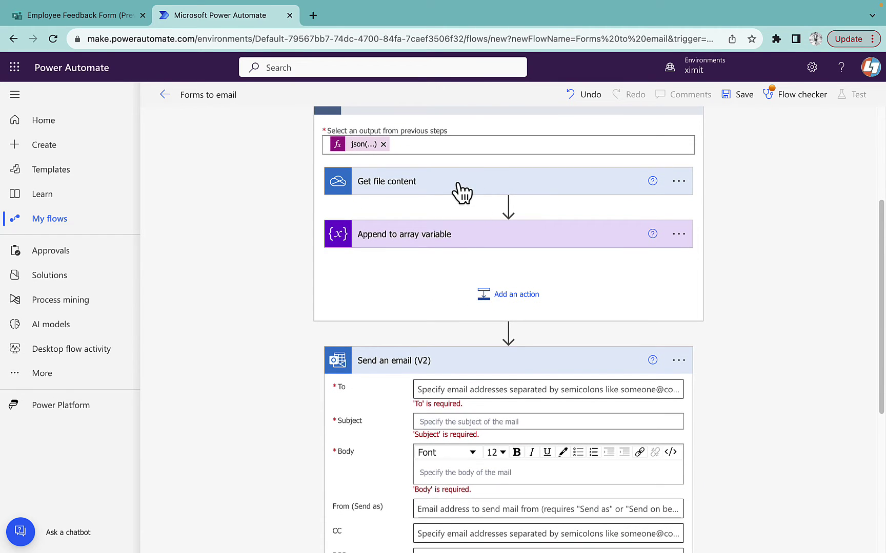
left_click(470, 237)
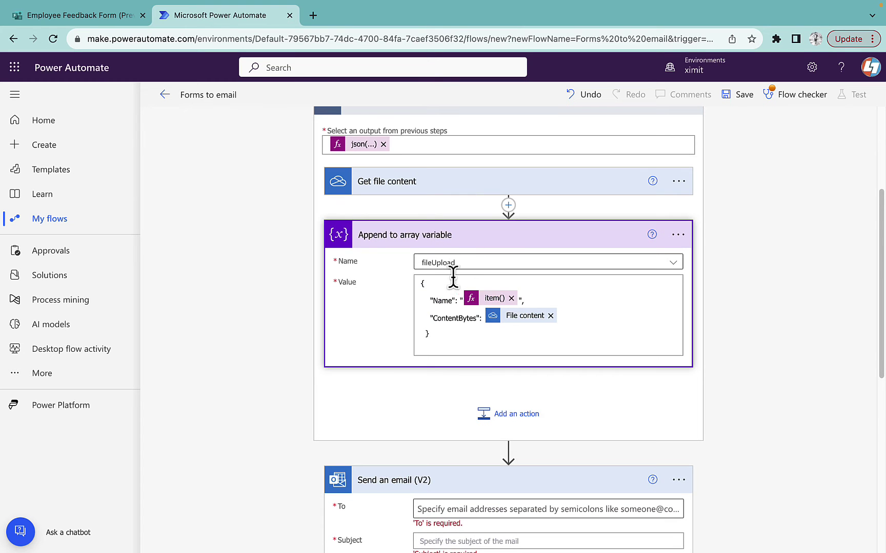
left_click(474, 242)
left_click(470, 241)
left_click(464, 243)
Collapse the Apply to each loop.
scroll(416, 265, "up", 3)
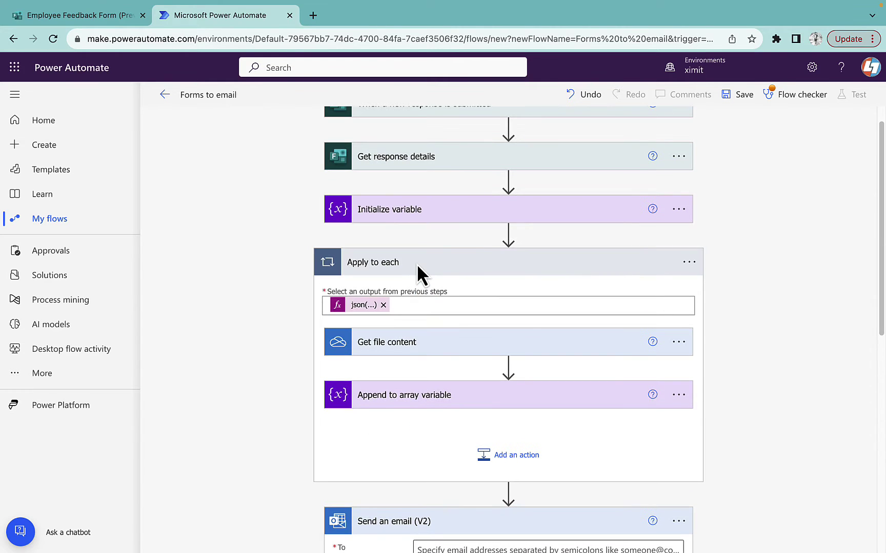
left_click(470, 267)
left_click(474, 277)
Replace the email's placeholder Attachments JSON with the fileUpload array variable.
scroll(563, 307, "down", 2)
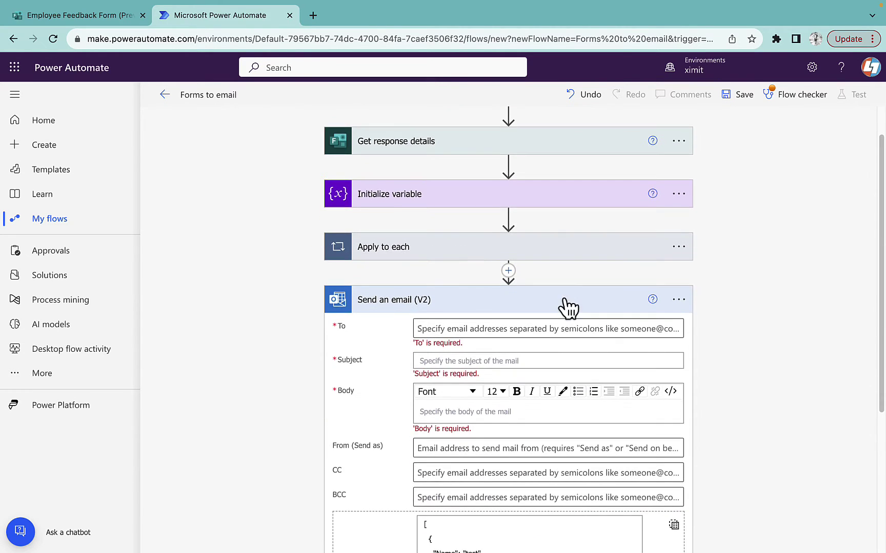
scroll(516, 378, "down", 2)
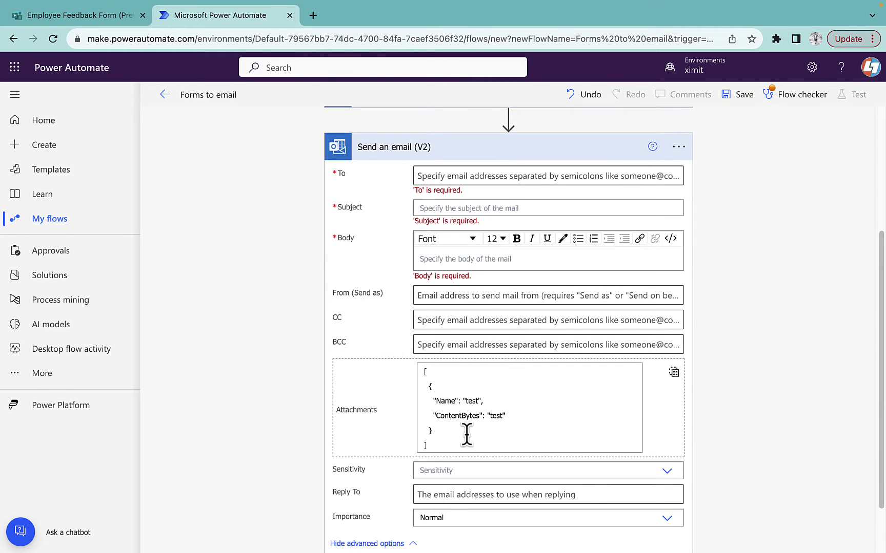
left_click_drag(451, 439, 416, 368)
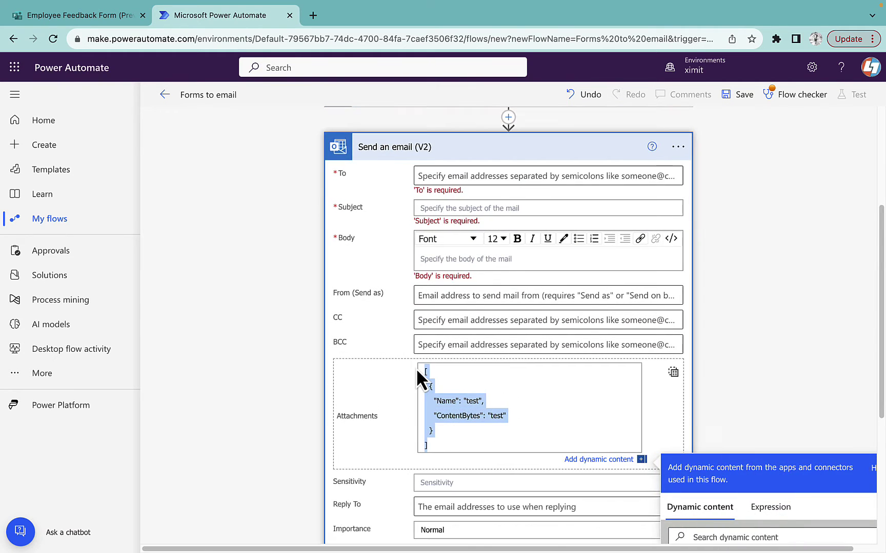
key("BackSpace")
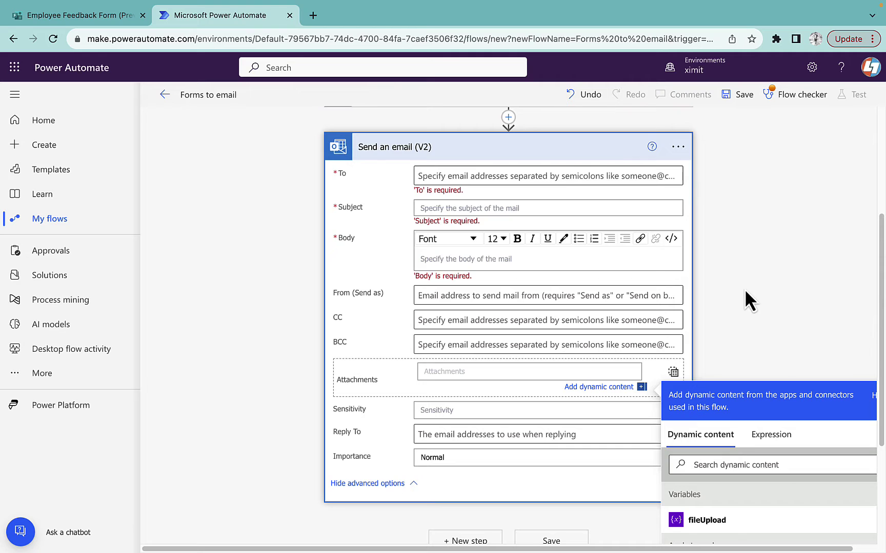
scroll(744, 328, "down", 2)
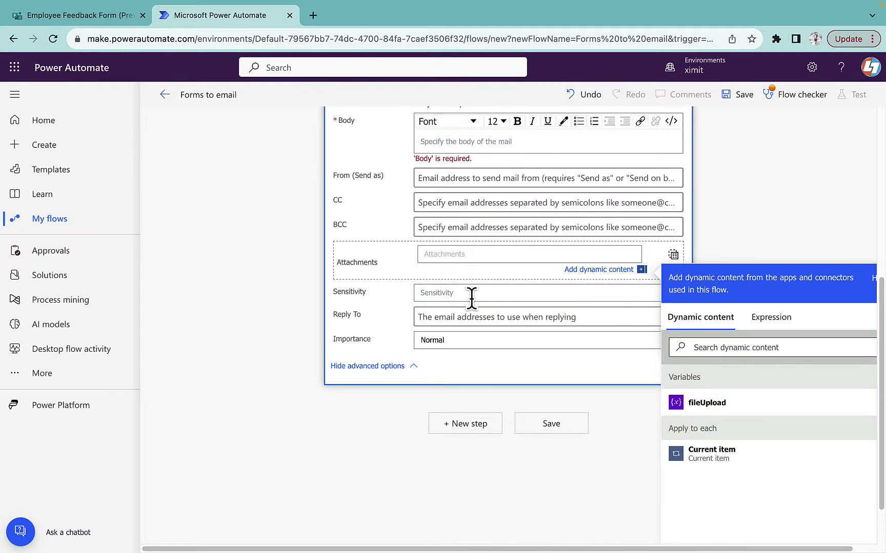
left_click(712, 406)
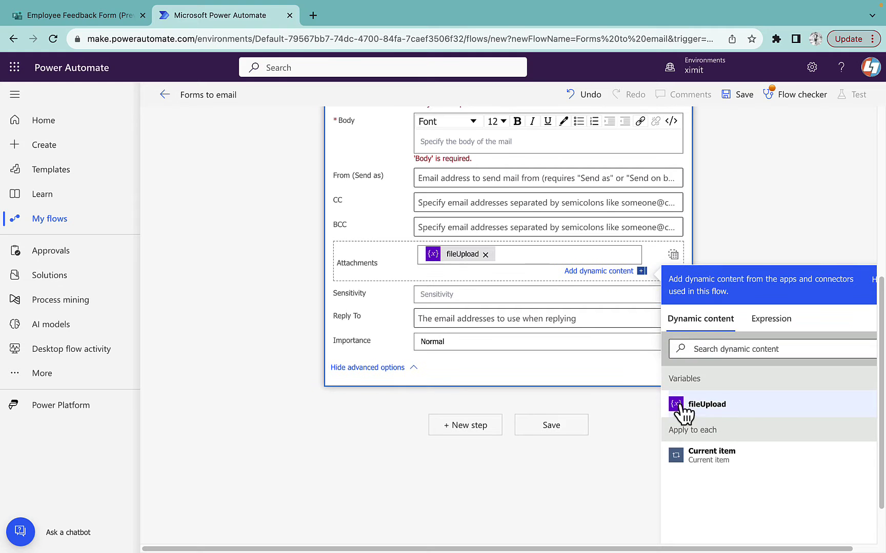
left_click(751, 210)
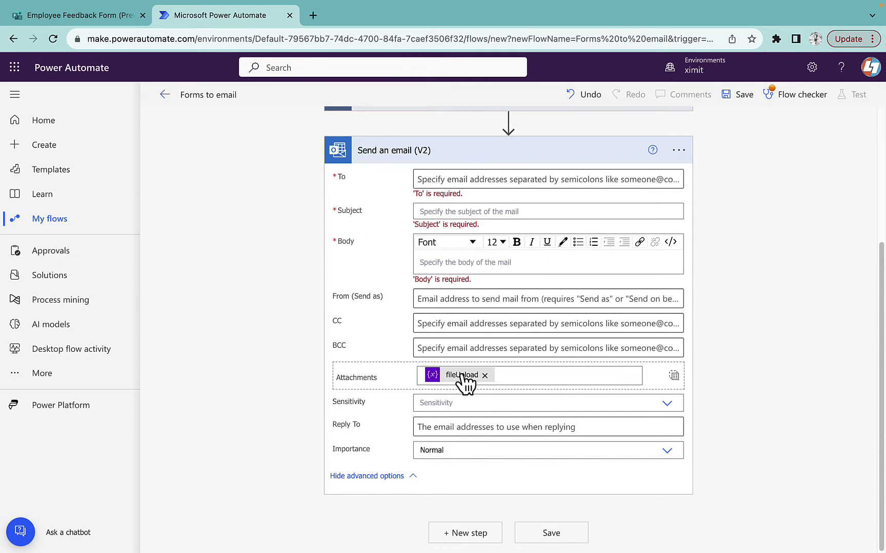
Address the email To field to the suggested recipient.
left_click(430, 177)
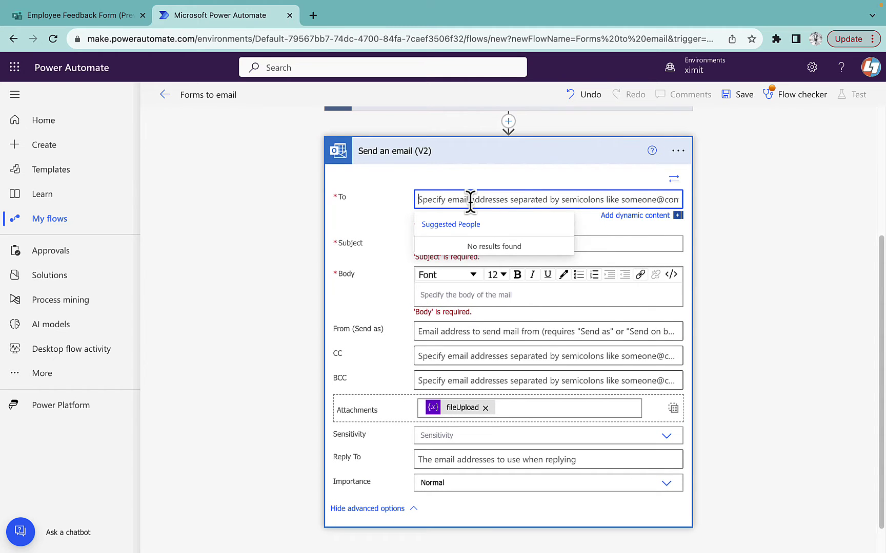
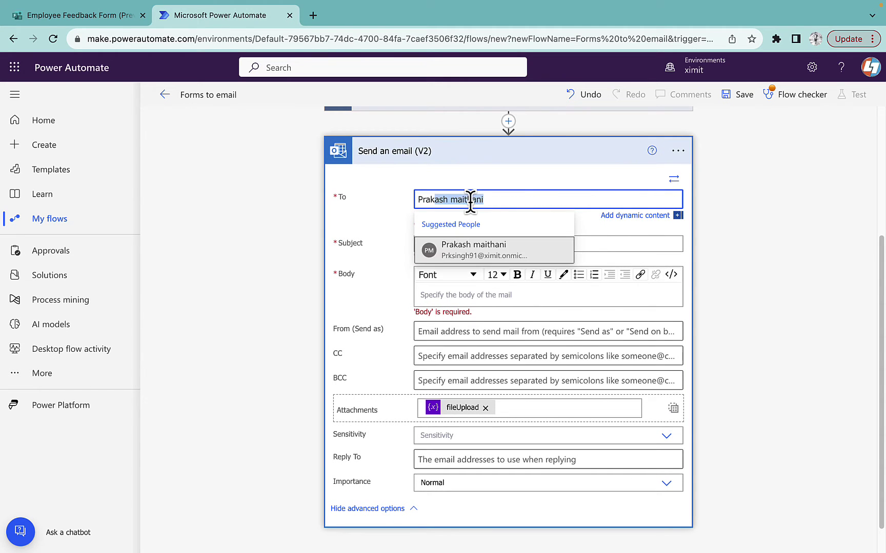
left_click(478, 252)
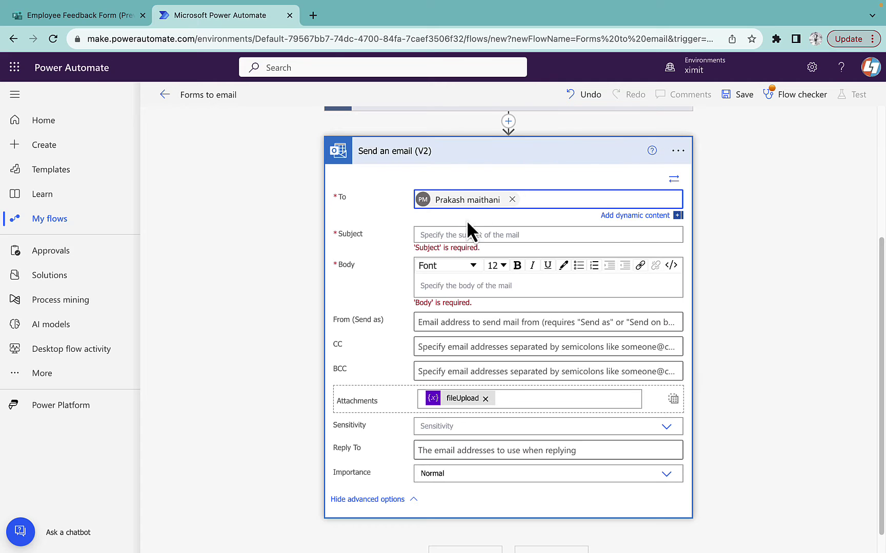
Set Subject and the first Body line to 'Form Response', then check the feedback form's questions.
left_click(440, 235)
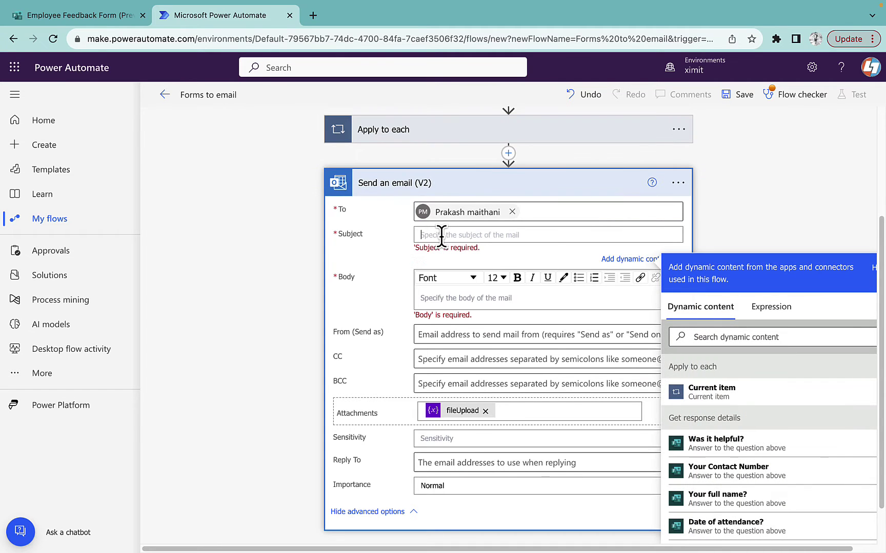
type("Form Response")
left_click(444, 290)
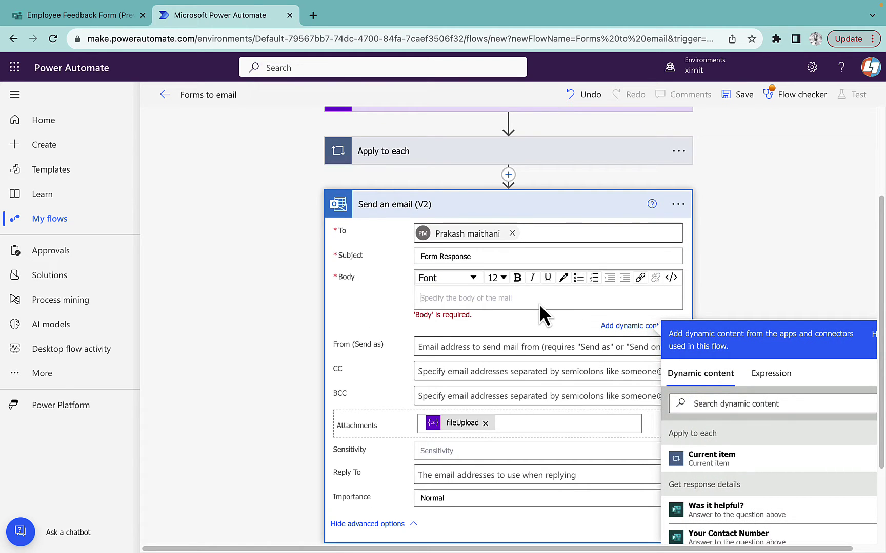
type("Form Response")
key("Return")
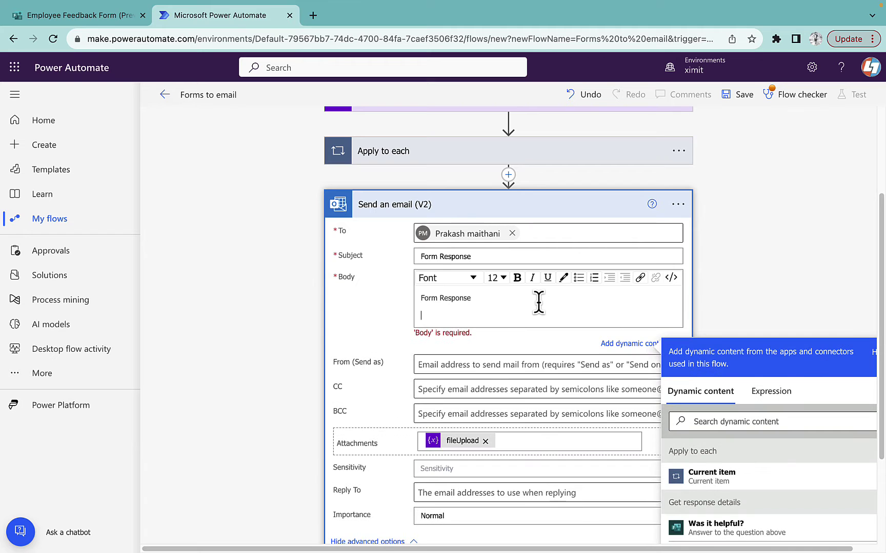
left_click(92, 16)
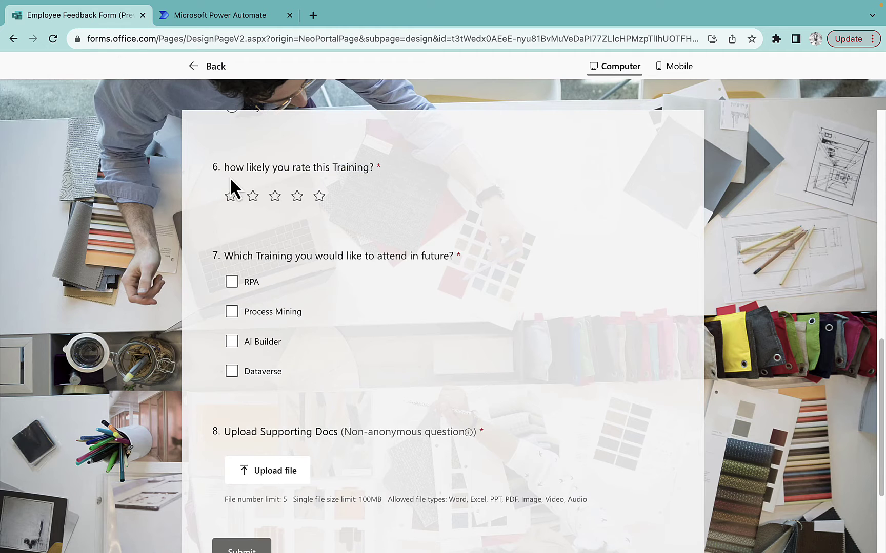
scroll(428, 276, "up", 10)
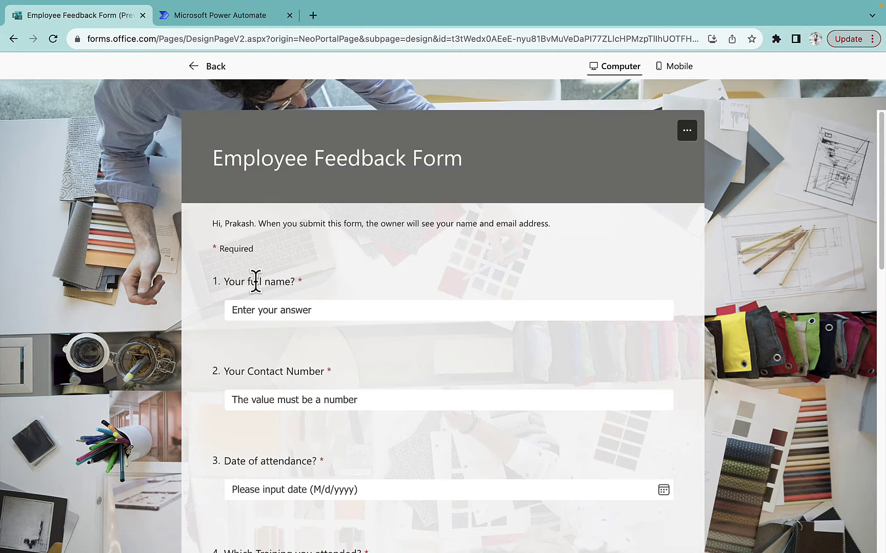
Compare the Employee Feedback Form questions with the flow editor.
left_click(201, 18)
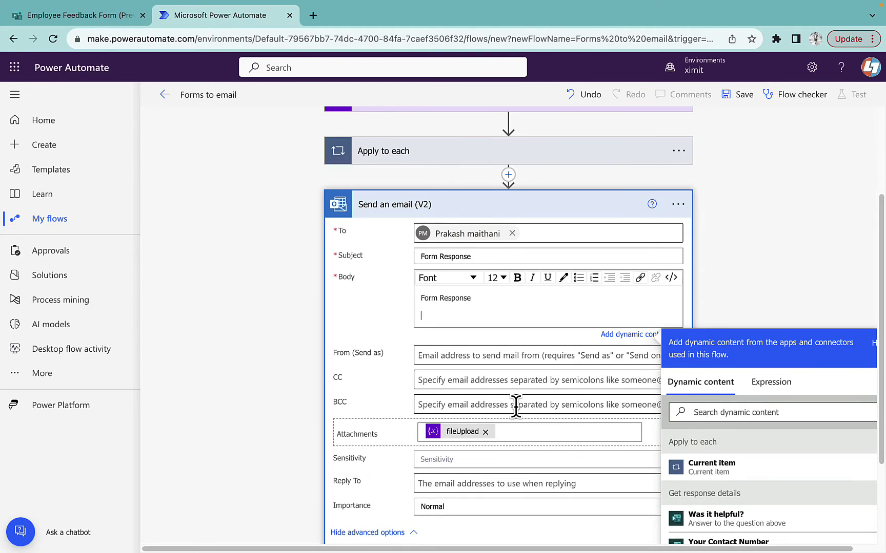
left_click(54, 19)
left_click(226, 15)
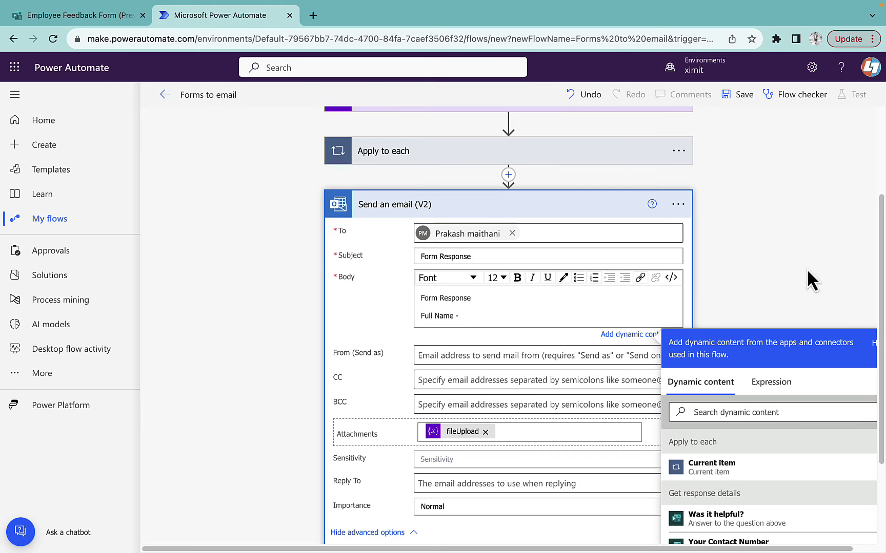
scroll(771, 248, "down", 1)
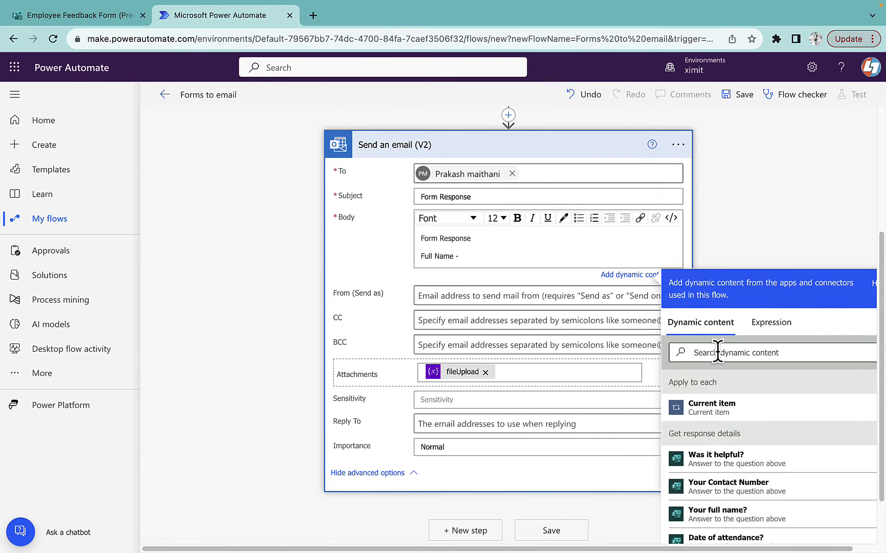
Insert the Your full name? answer after 'Full Name -' in the Body and start a new line.
left_click(718, 352)
type("full")
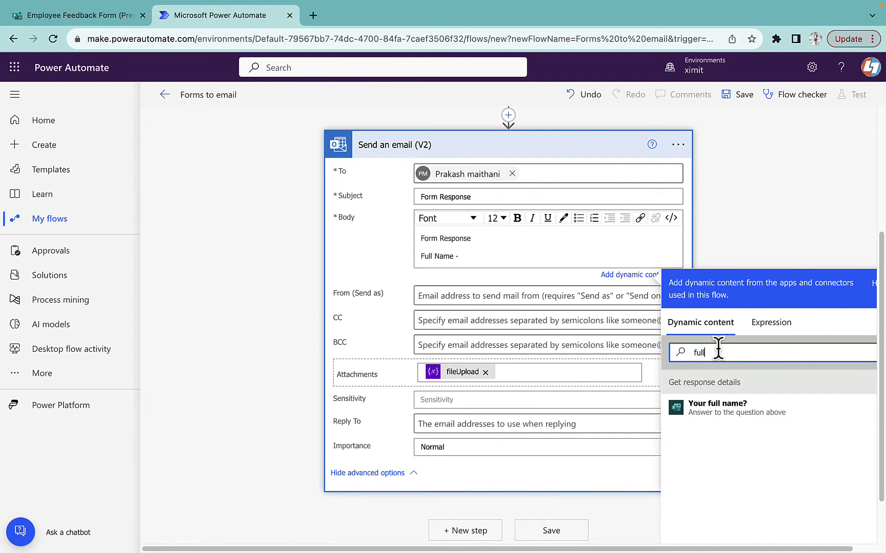
left_click(737, 410)
left_click(589, 250)
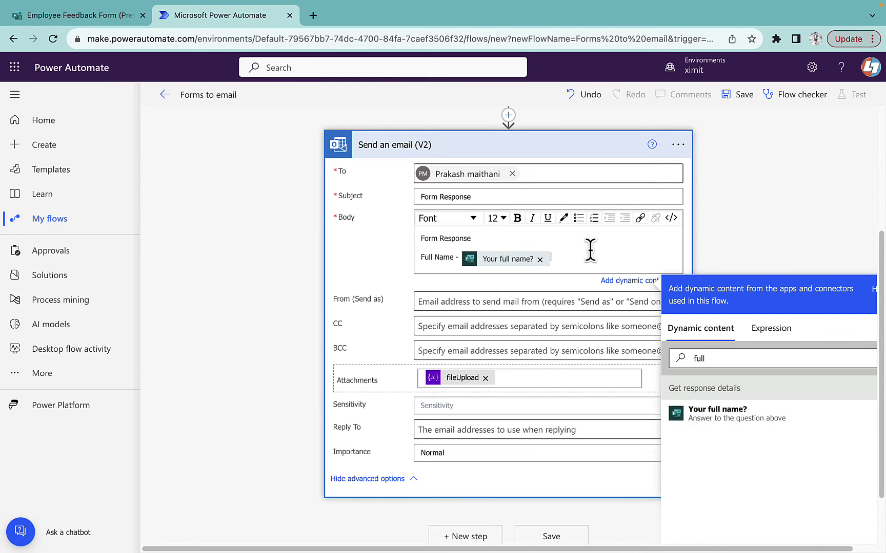
key("Return")
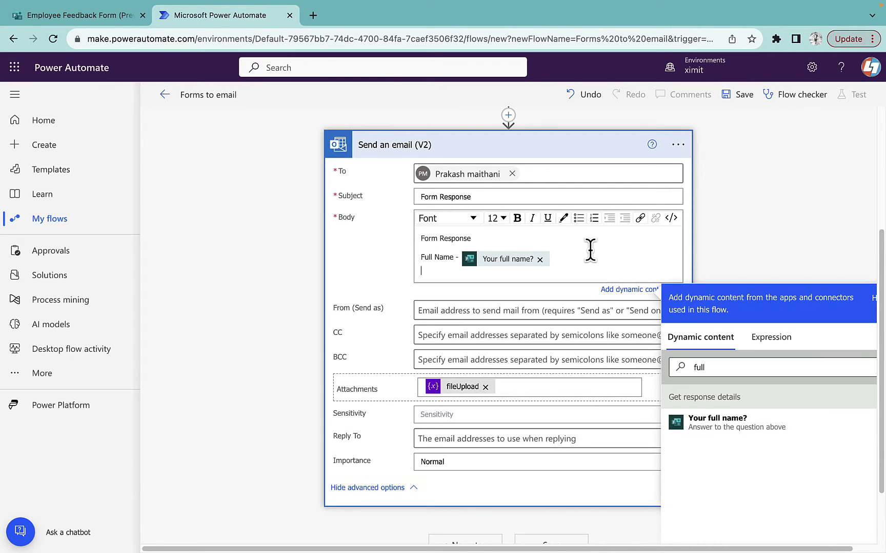
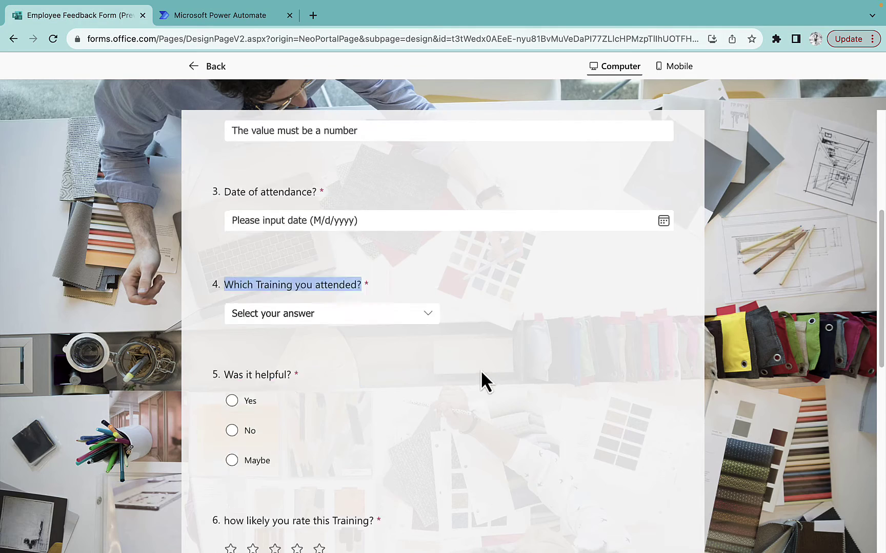
Add a 'Was it helpful -' label with the helpfulness answer token to the email body.
type("Was it helpful -")
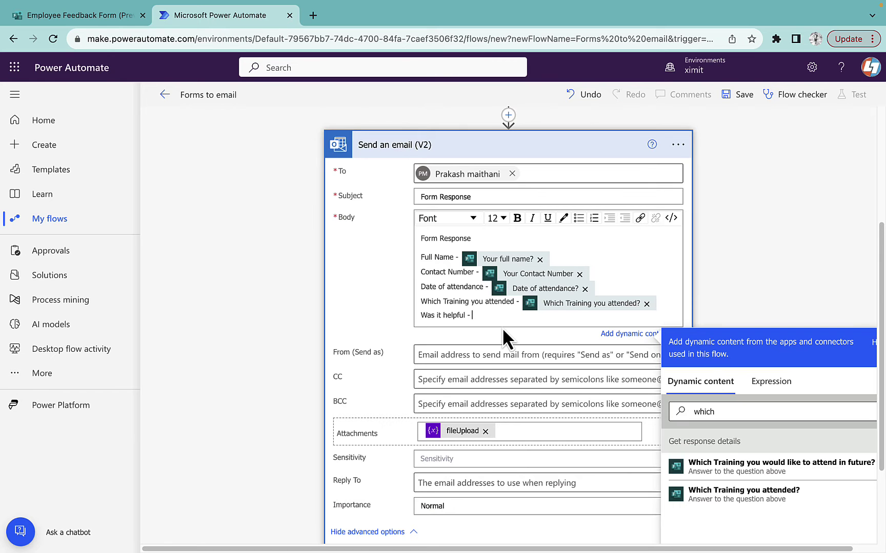
double_click(703, 412)
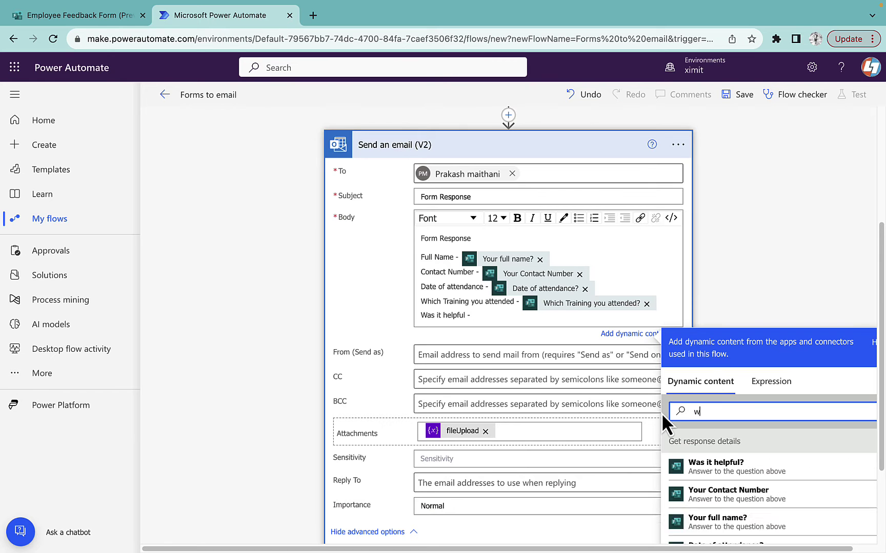
type("was")
left_click(743, 462)
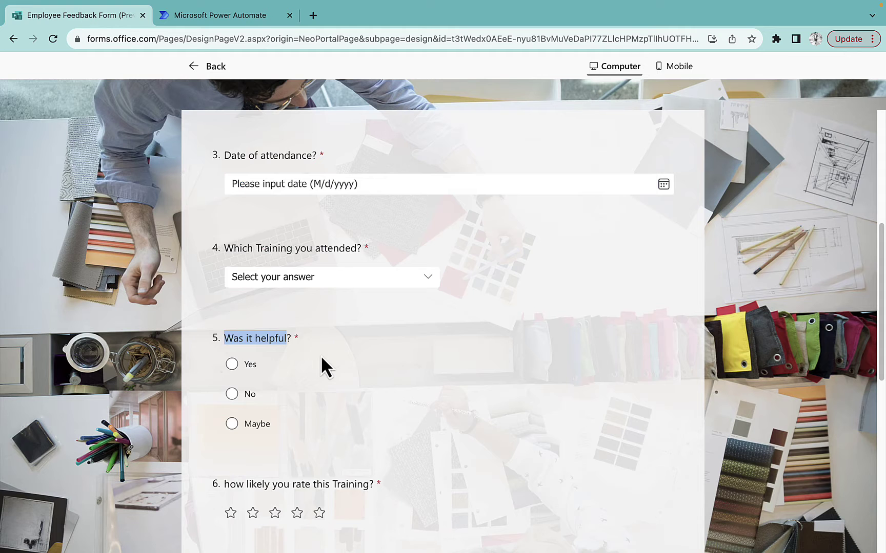
Add the pasted rating question label with the training rating answer token.
left_click_drag(369, 462, 243, 454)
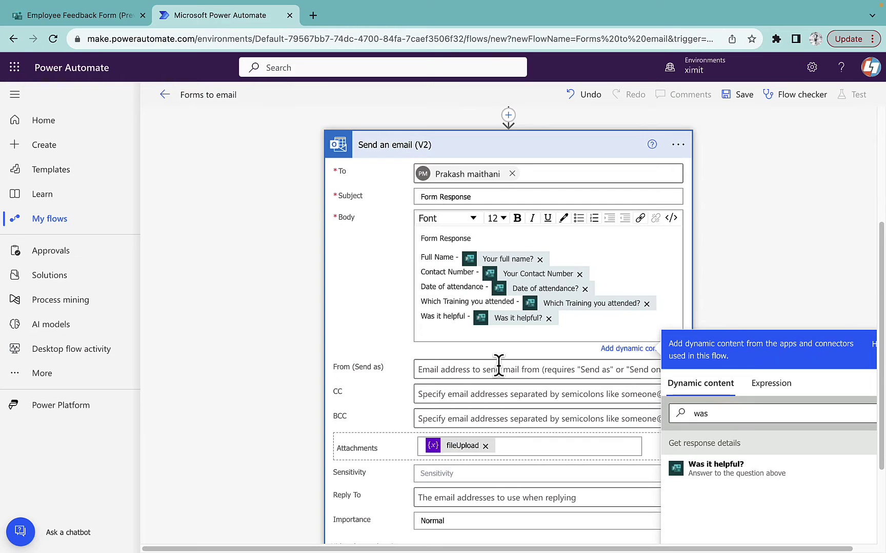
type("how")
key("ctrl+v")
type("-")
double_click(703, 413)
type("how")
left_click(748, 464)
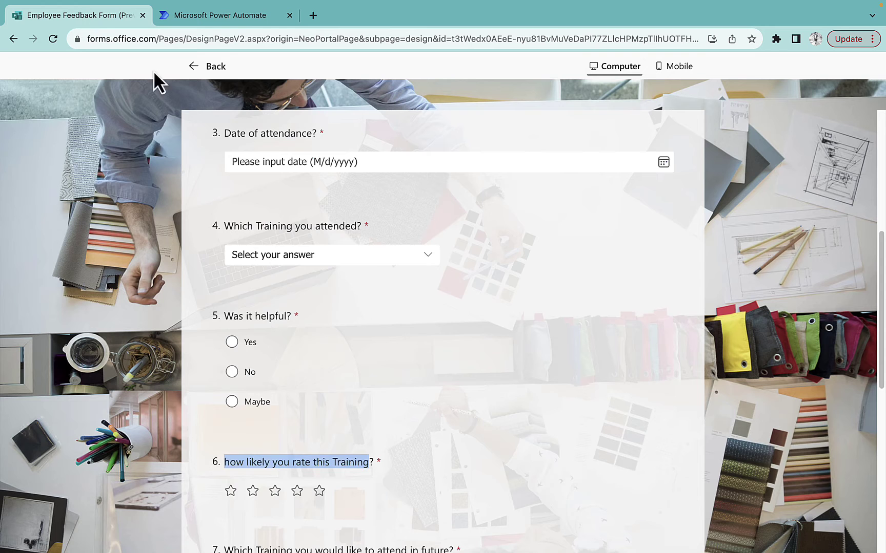
Add the future-training label and answer token, then save the flow.
scroll(287, 367, "down", 3)
left_click_drag(453, 372, 224, 372)
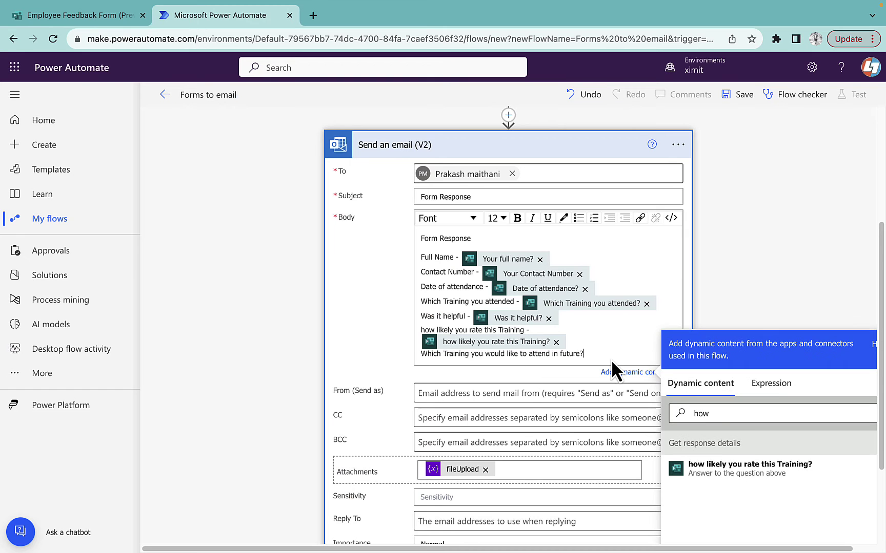
double_click(703, 414)
type("attend in future -")
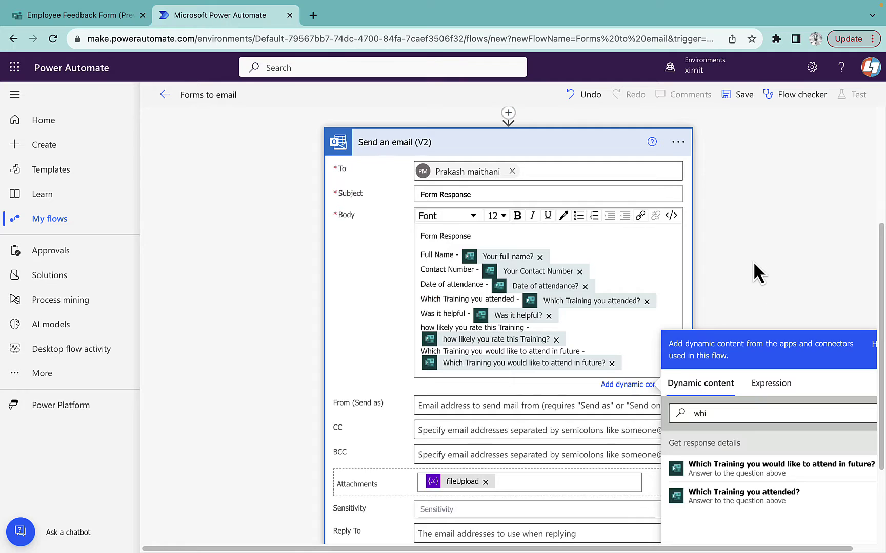
left_click(741, 292)
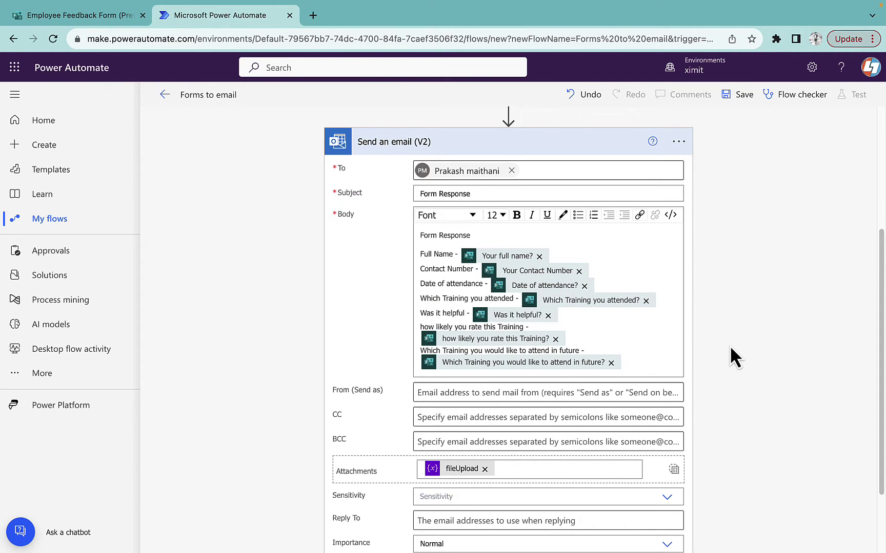
scroll(729, 345, "down", 2)
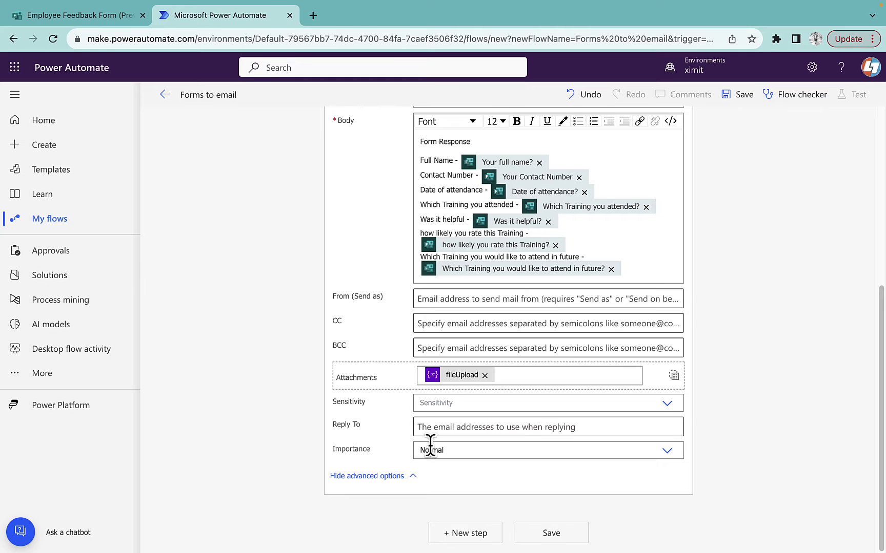
scroll(750, 263, "up", 3)
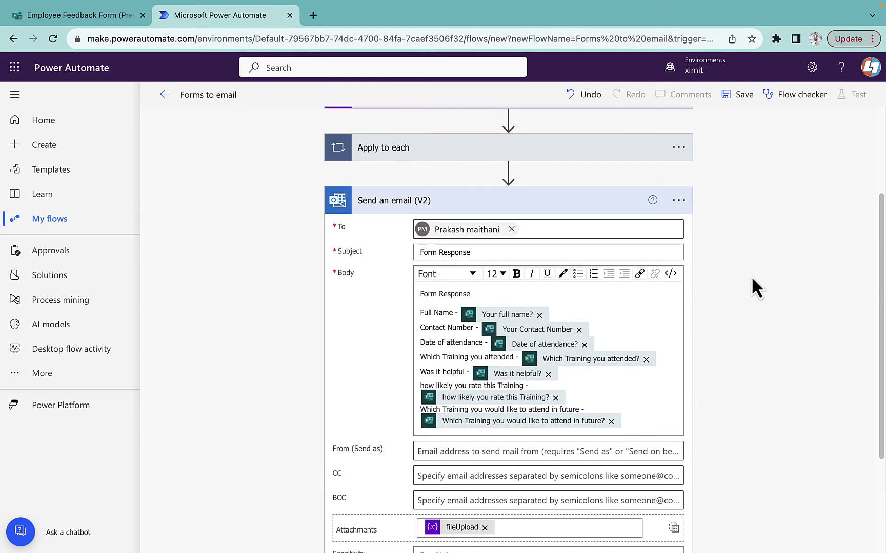
left_click(742, 98)
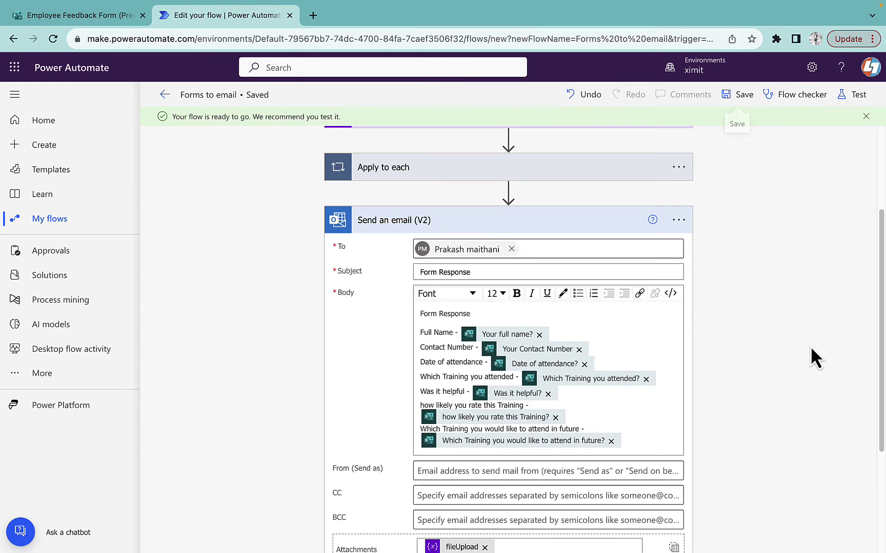
In the feedback form preview, enter the respondent's full name and contact number.
left_click(69, 16)
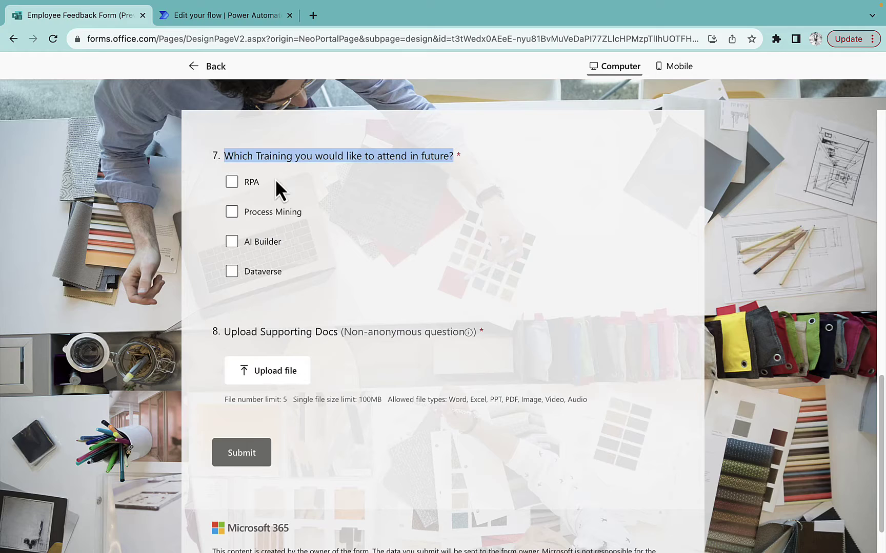
scroll(376, 259, "down", 2)
scroll(465, 279, "up", 20)
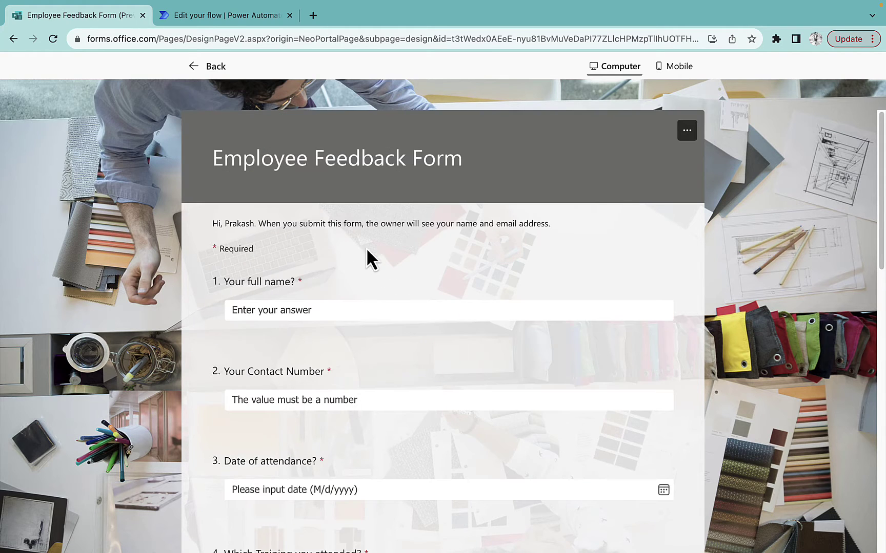
left_click(289, 311)
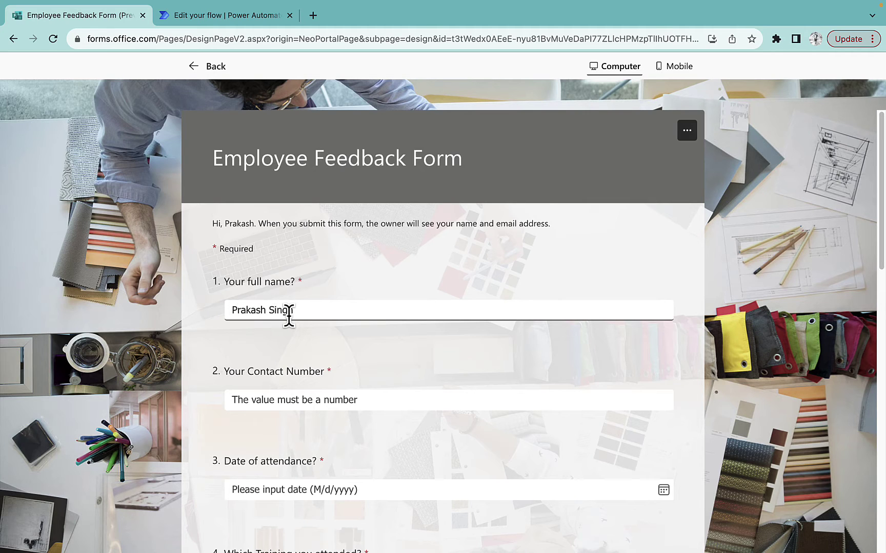
scroll(350, 415, "down", 1)
left_click(334, 385)
type("34234234")
Set the attendance date to 10/12/2023 and choose PowerBI as the training attended.
scroll(358, 392, "down", 4)
left_click(369, 272)
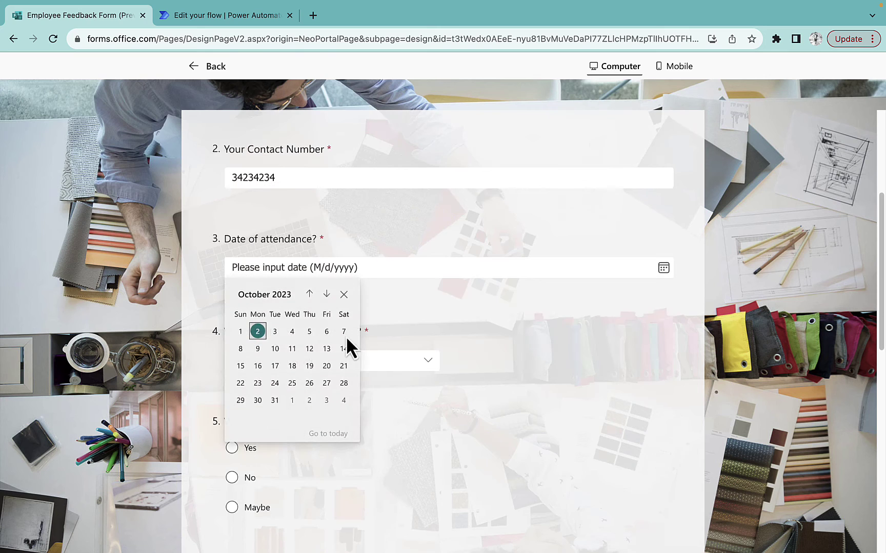
left_click(309, 349)
left_click(299, 362)
left_click(334, 427)
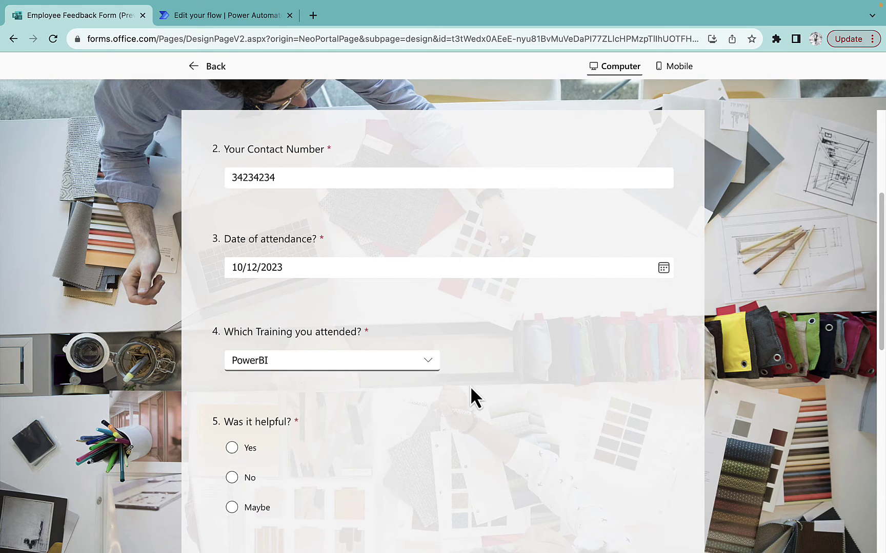
Answer Yes to helpfulness, rate four stars, and add AI Builder as a future training.
scroll(461, 392, "down", 2)
left_click(232, 395)
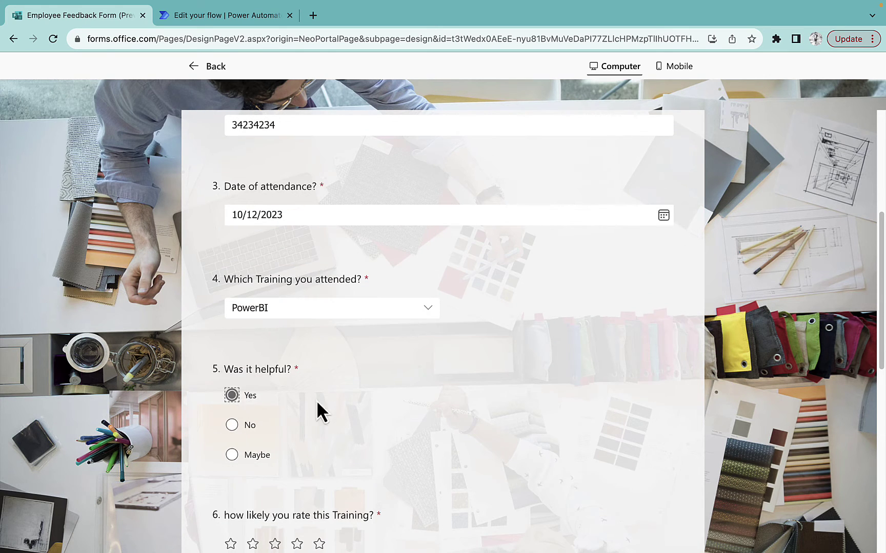
scroll(387, 382, "down", 2)
left_click(275, 453)
left_click(297, 453)
scroll(326, 421, "down", 7)
scroll(302, 336, "up", 6)
scroll(401, 376, "down", 2)
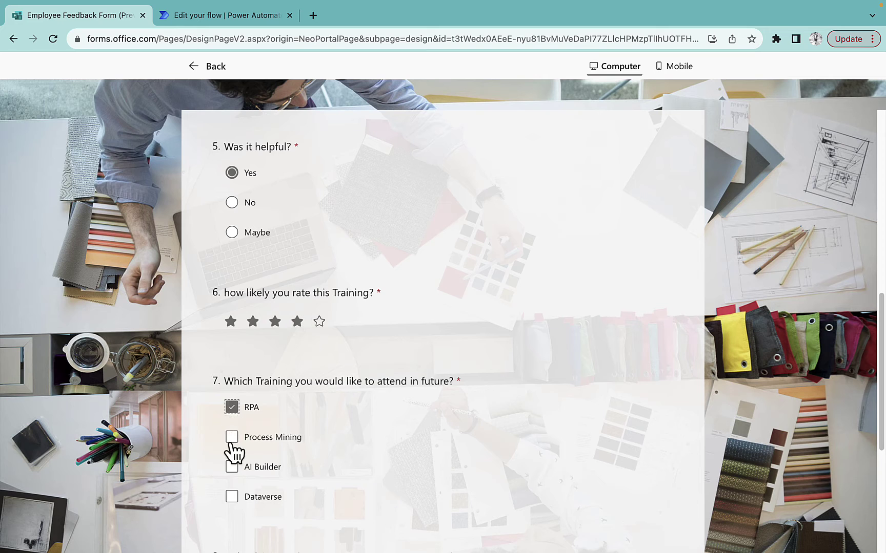
left_click(234, 468)
scroll(433, 371, "down", 5)
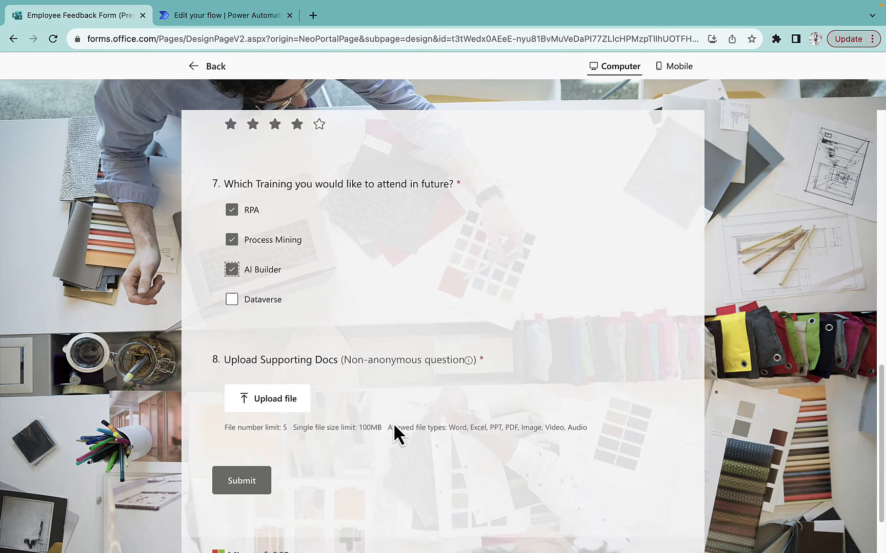
Attach the four demo files as supporting documents and submit the response.
left_click(276, 380)
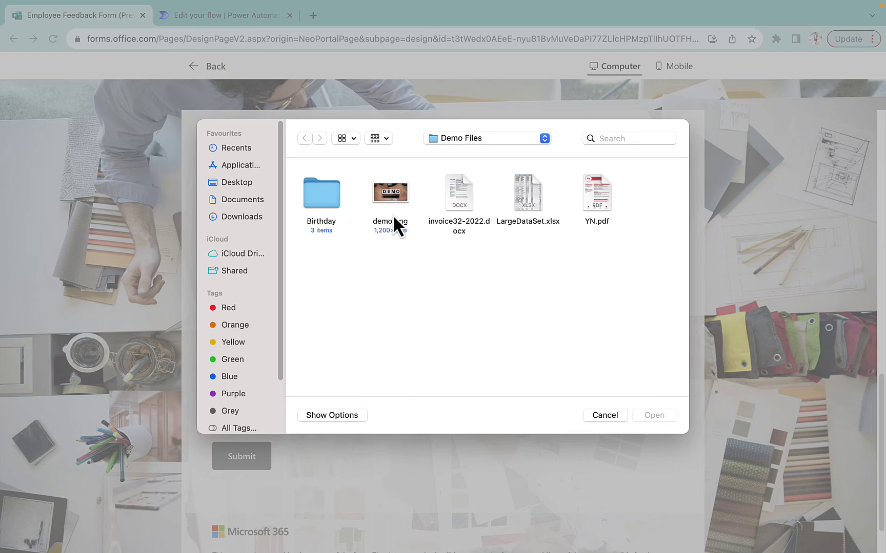
key("super+a")
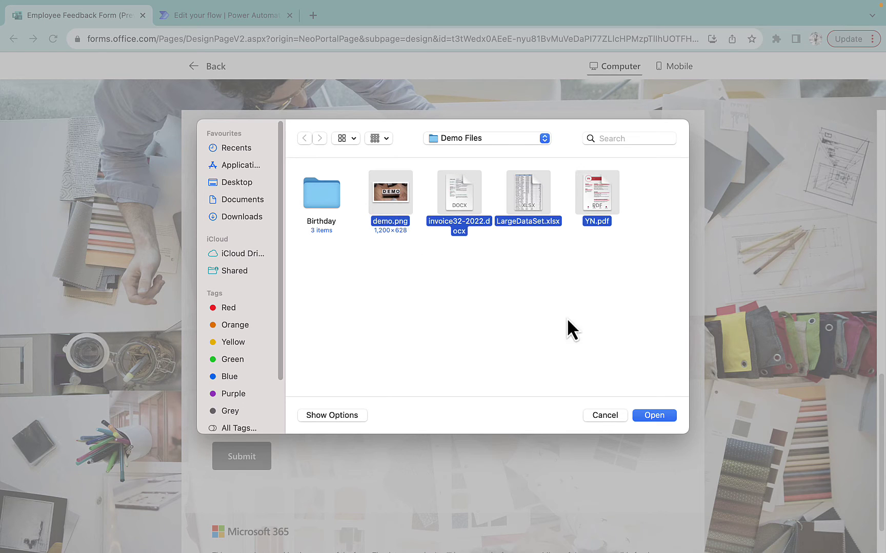
left_click(662, 417)
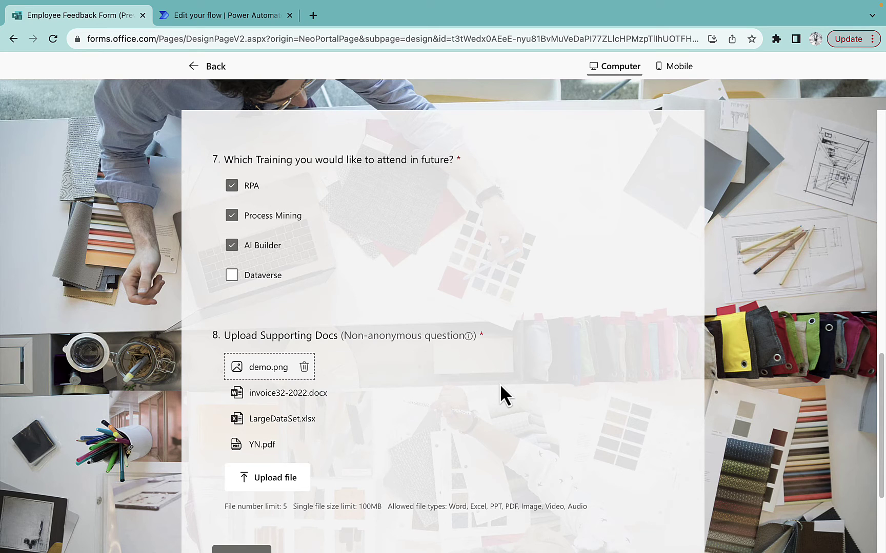
scroll(493, 403, "down", 3)
left_click(247, 406)
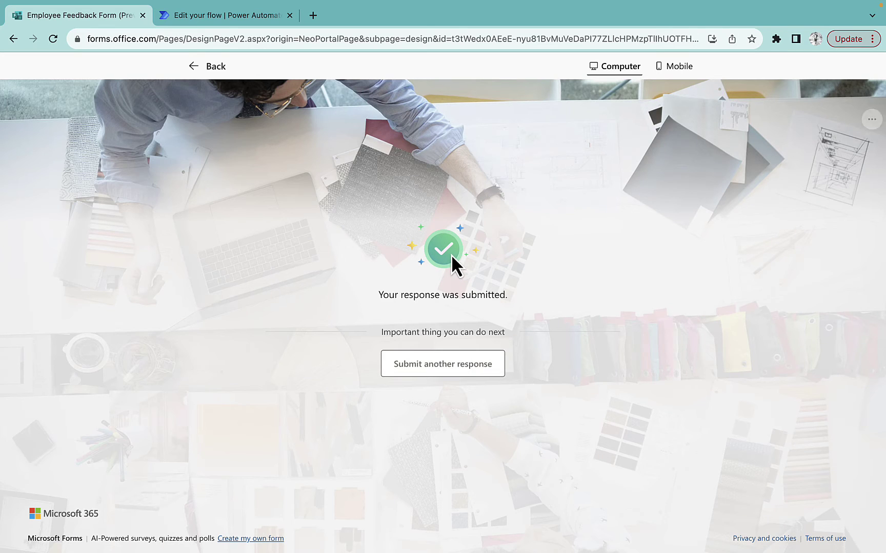
Open the latest run of 'Forms to email' from its 28-day run history.
left_click(214, 17)
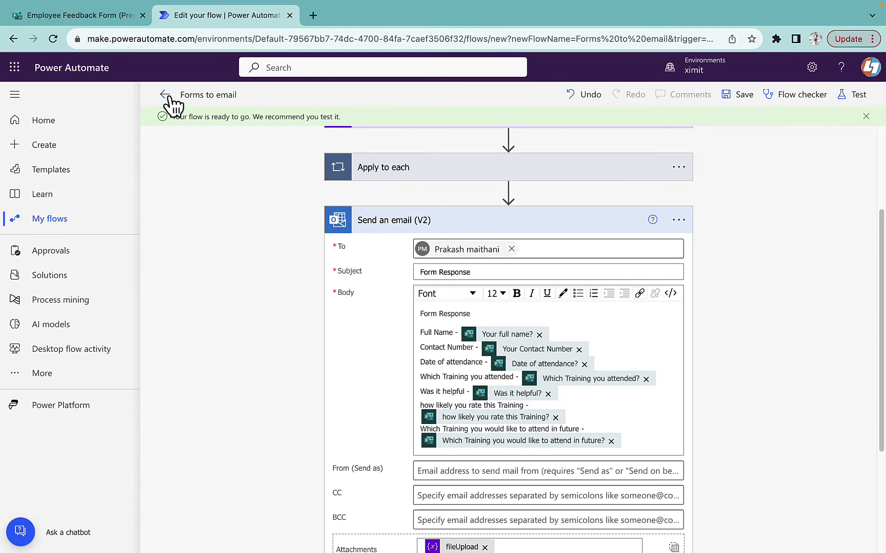
left_click(165, 95)
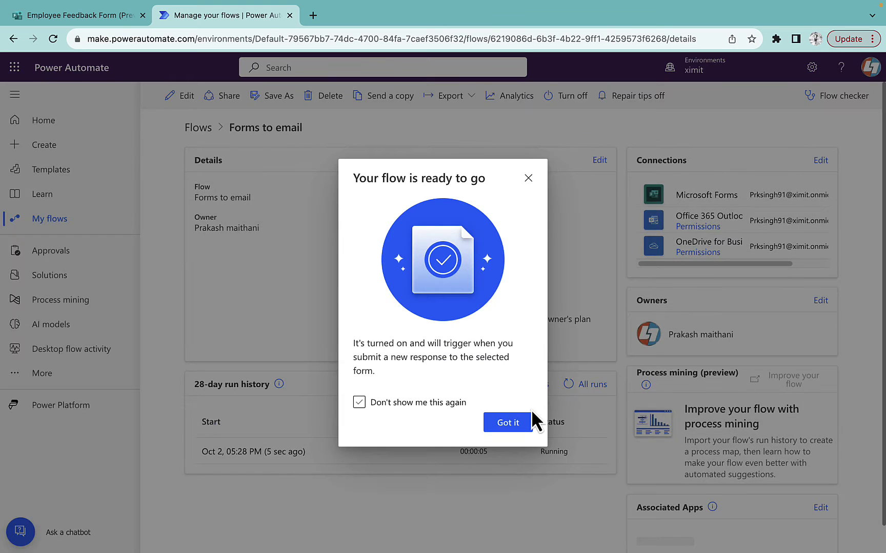
left_click(515, 425)
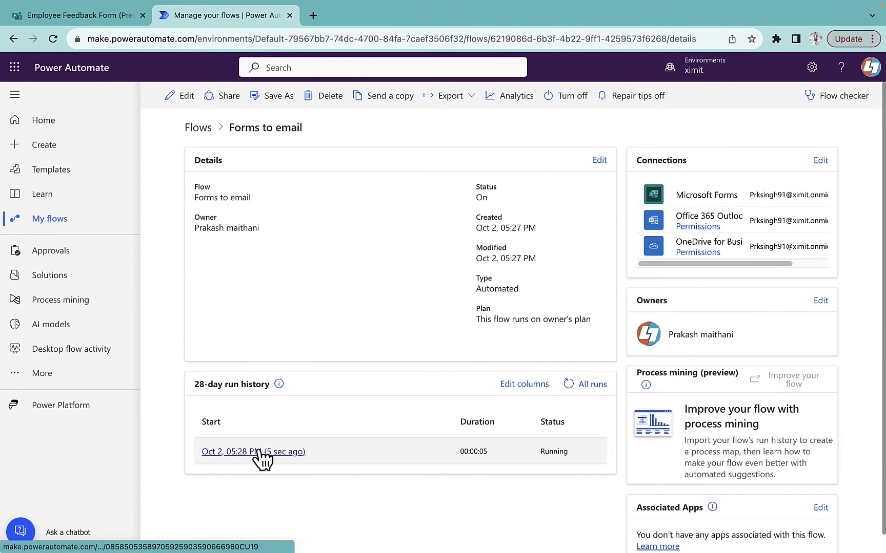
left_click(260, 451)
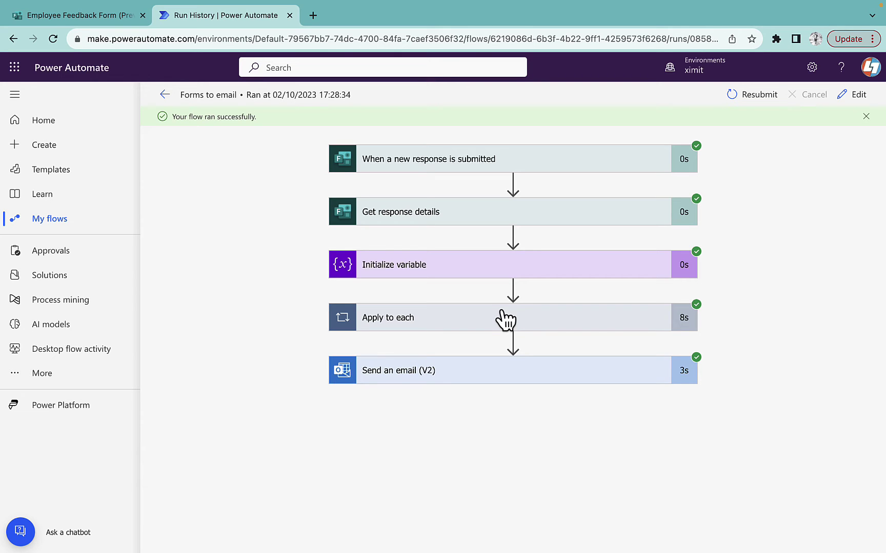
key("ctrl+Right")
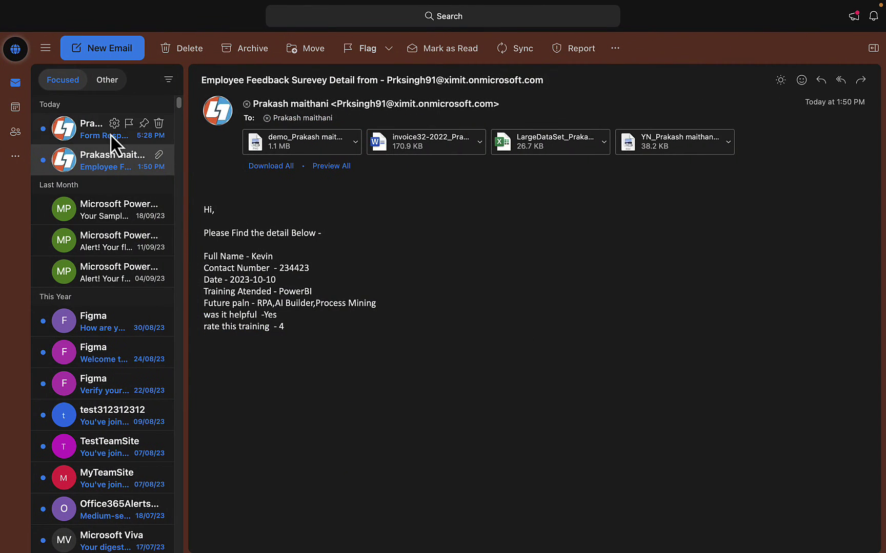
Open the newest Form Response email and its invoice32-2022 attachment.
left_click(97, 128)
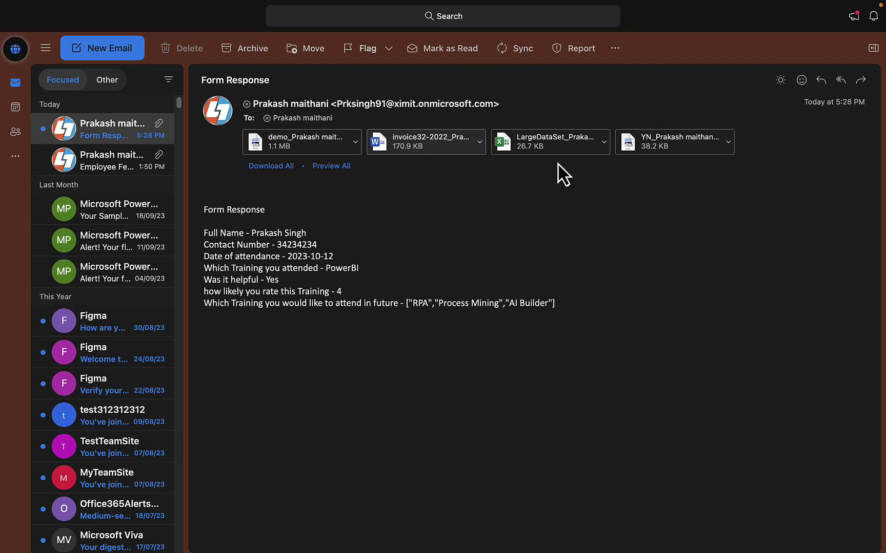
left_click(455, 146)
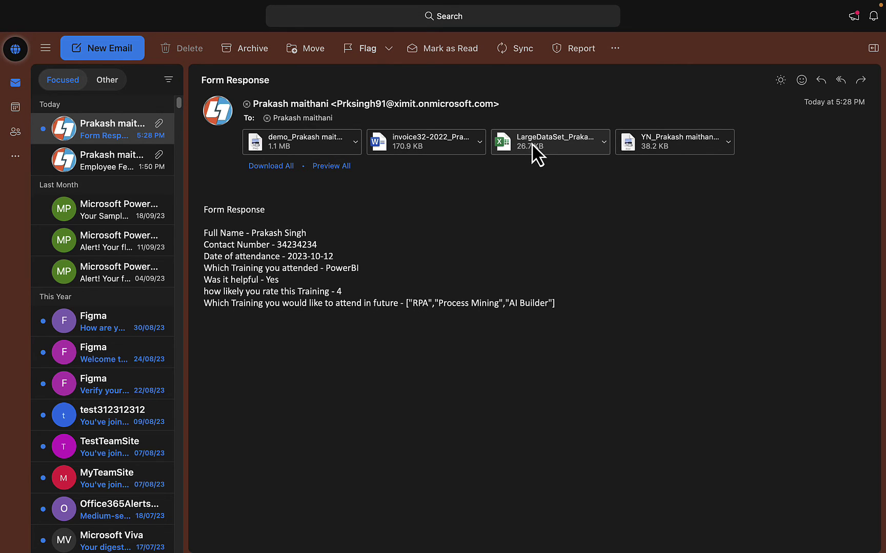
View the YN PDF full screen, then the Excel and Word attachments, and return to the email.
left_click(673, 146)
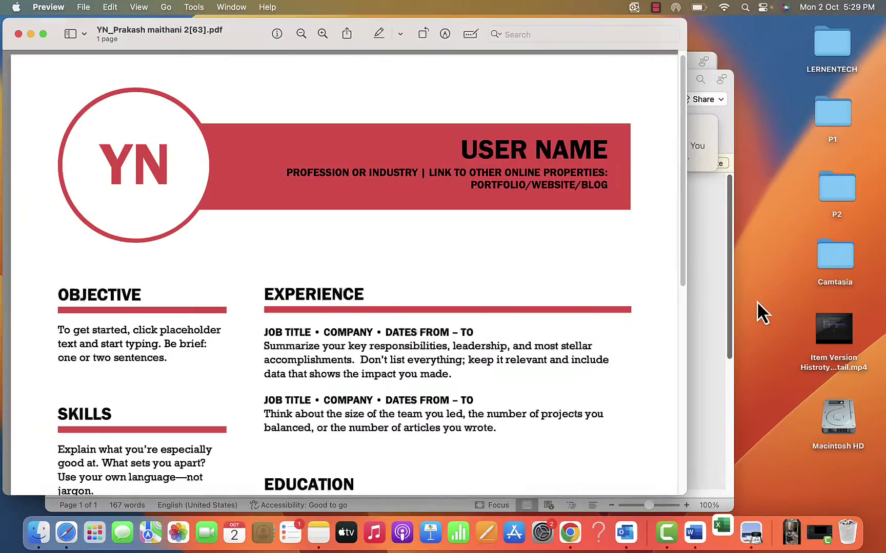
left_click(44, 35)
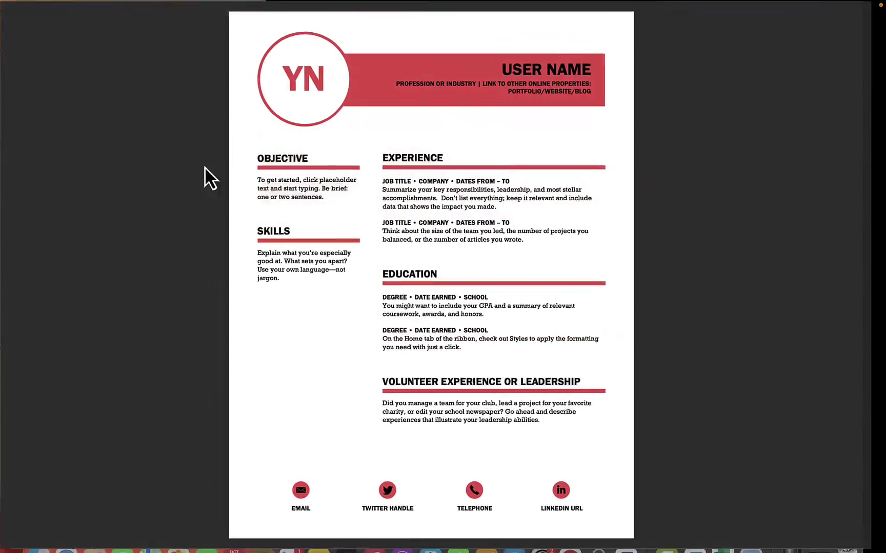
key("super+Tab")
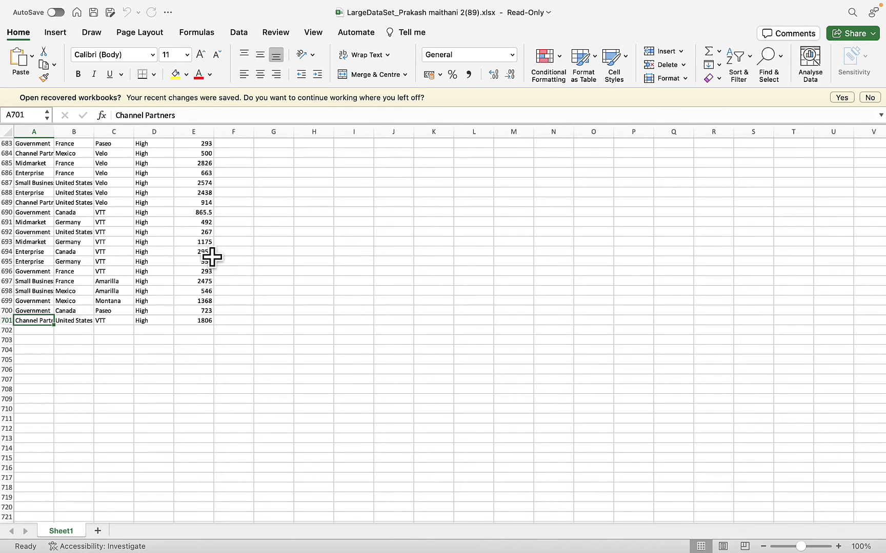
key("super+Tab")
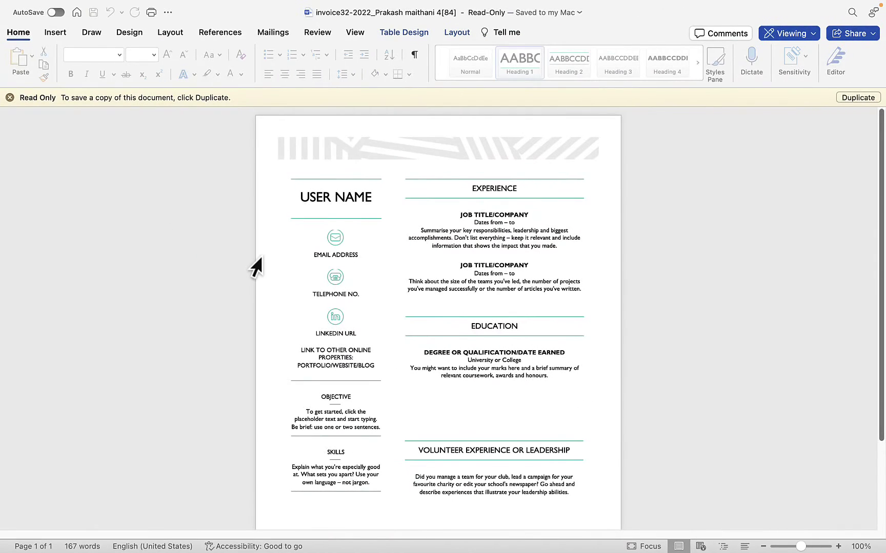
key("super+Tab")
key("Tab")
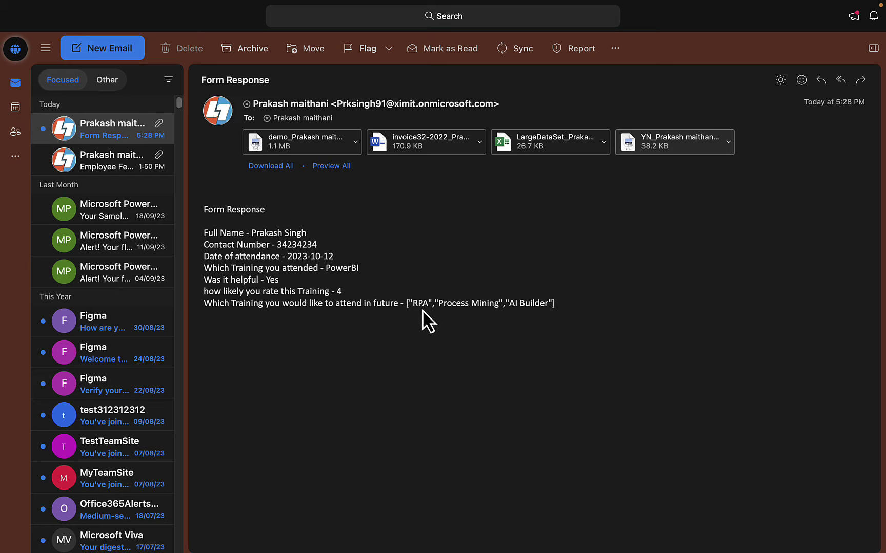
Highlight the ['RPA','Process Mining','AI Builder'] future-training text in the email body.
left_click_drag(405, 303, 559, 322)
left_click(548, 326)
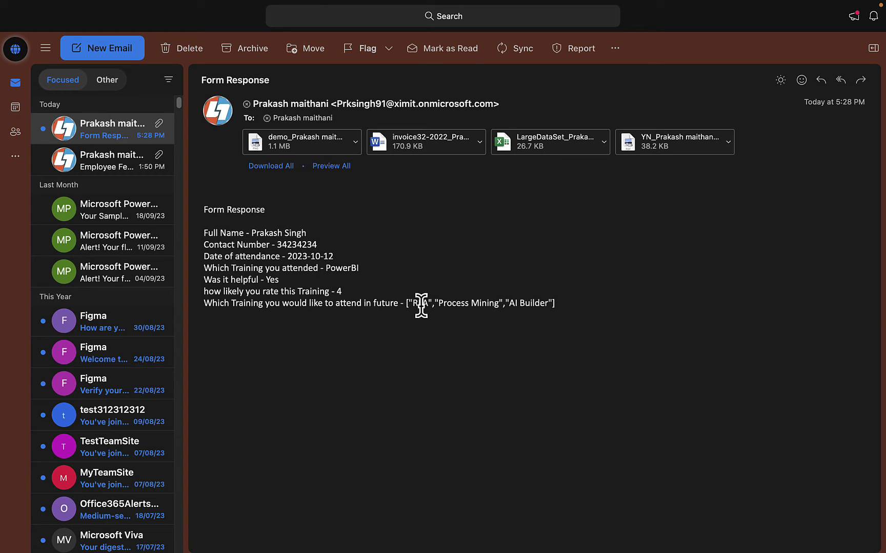
left_click_drag(408, 303, 558, 302)
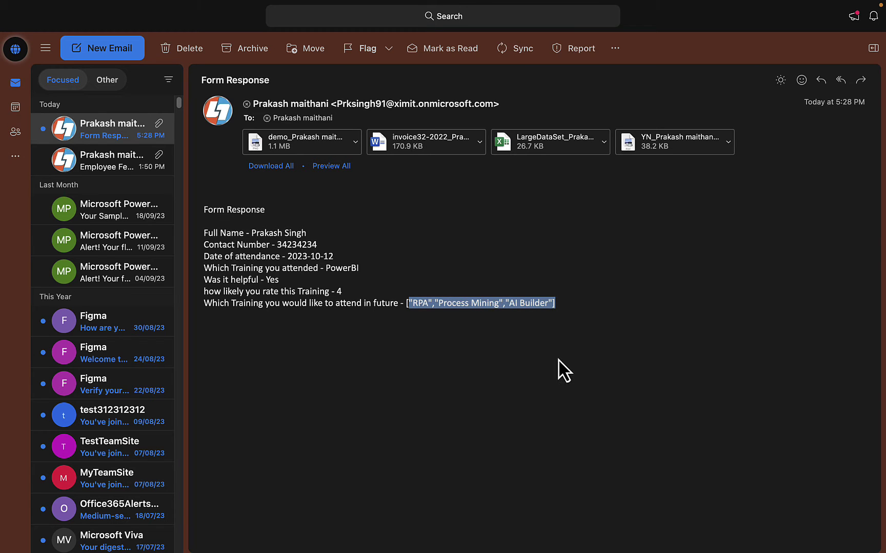
key("super+Tab")
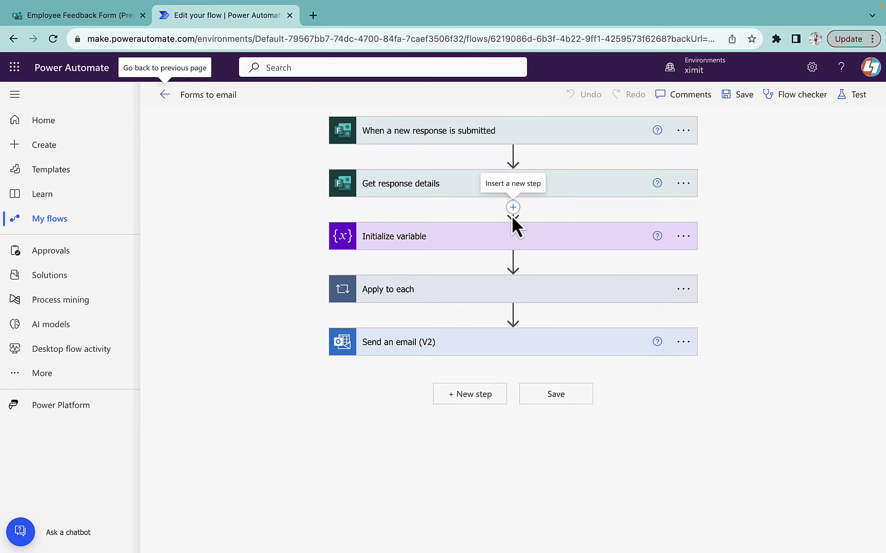
Add a Compose action after Get response details and start a replace expression in its Inputs.
left_click(512, 214)
left_click(507, 229)
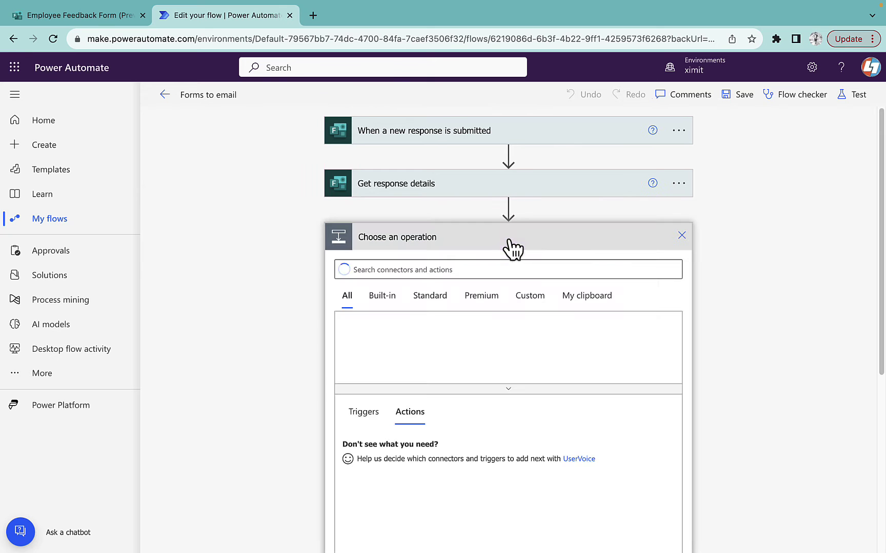
type("compose")
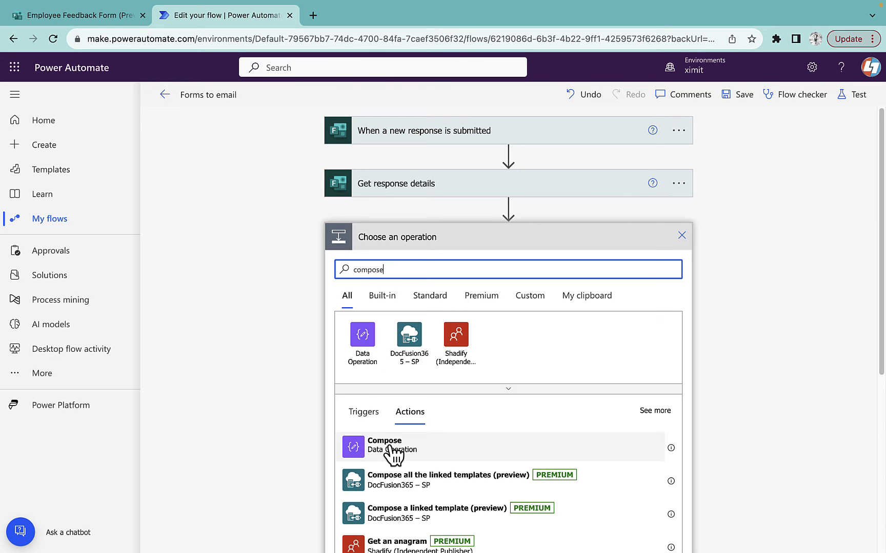
left_click(393, 451)
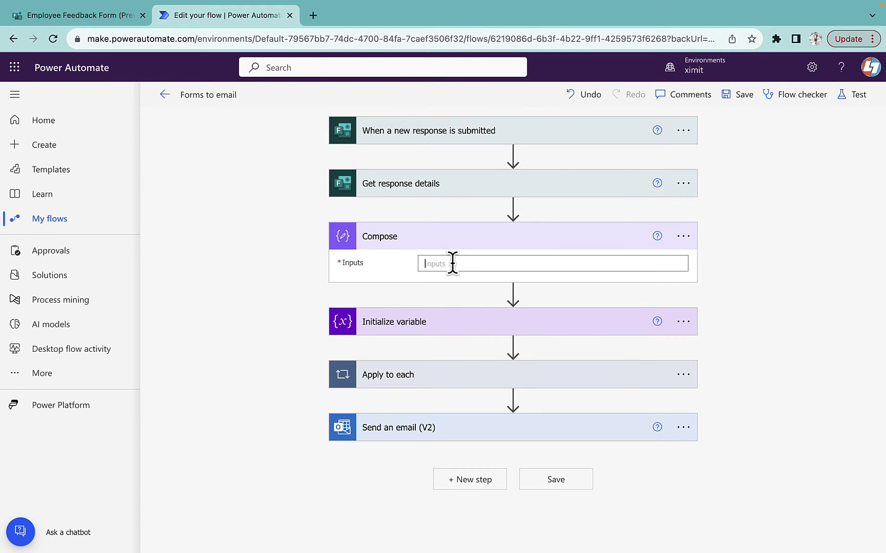
left_click(452, 264)
left_click(770, 330)
type("repl")
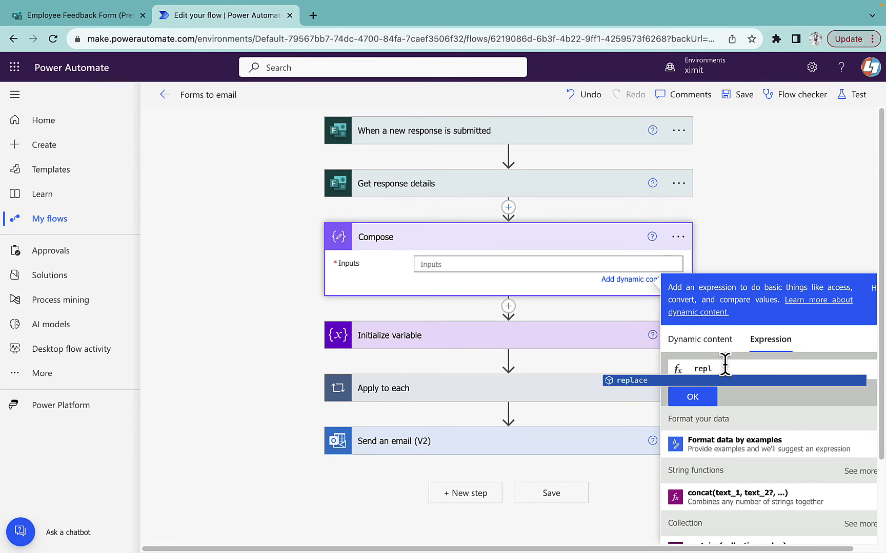
key("Tab")
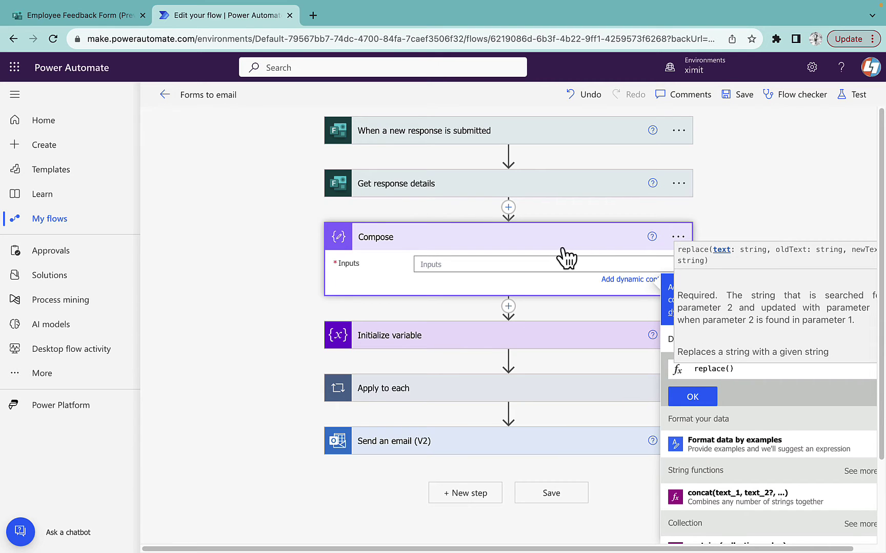
Start another blank response in the Employee Feedback Form.
left_click(48, 16)
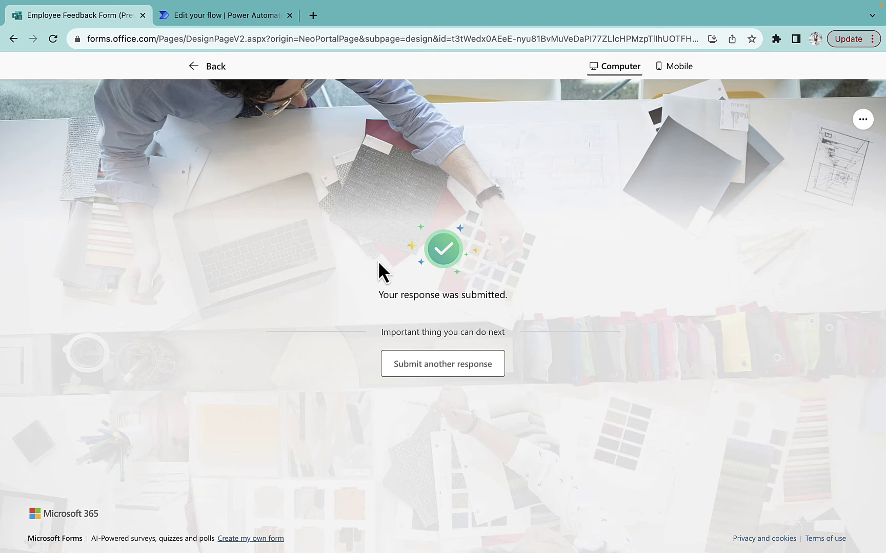
left_click(439, 364)
scroll(318, 389, "down", 20)
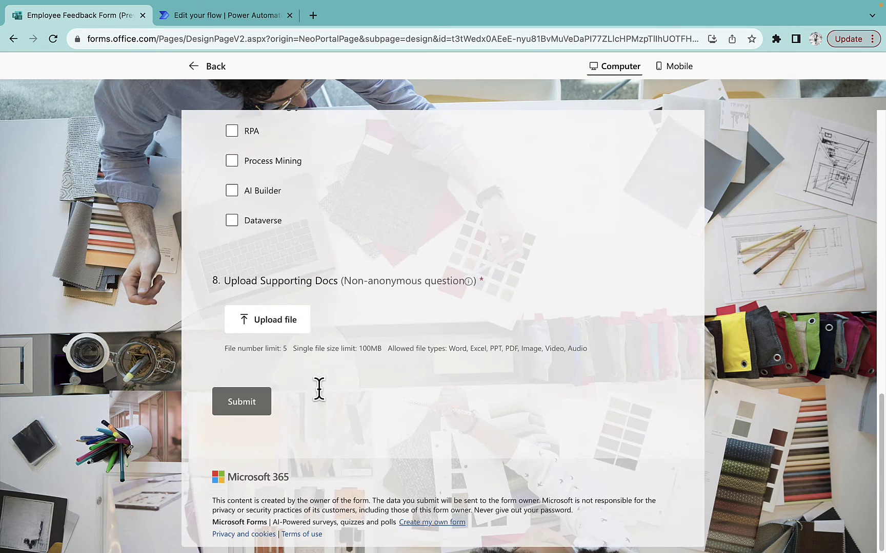
scroll(317, 305, "up", 4)
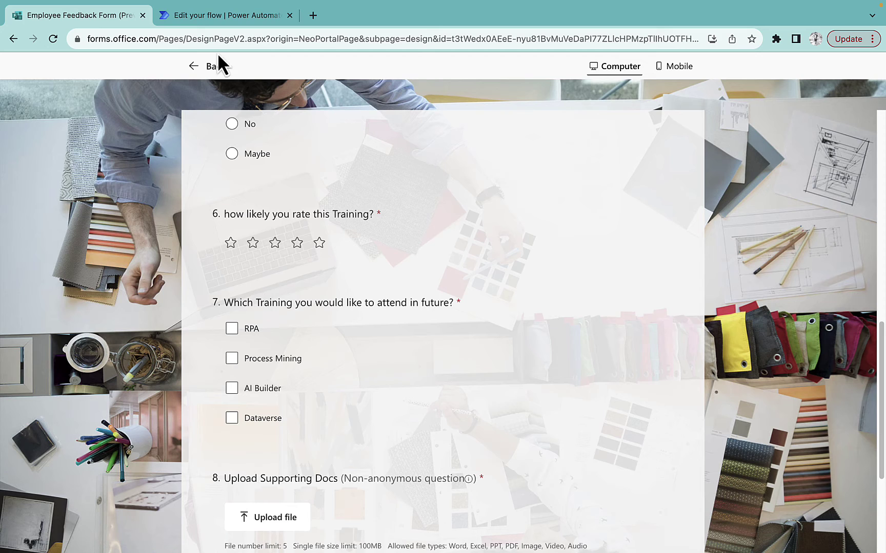
Put the future-training answer into replace() with arguments replacing '[' by an empty string.
left_click(215, 15)
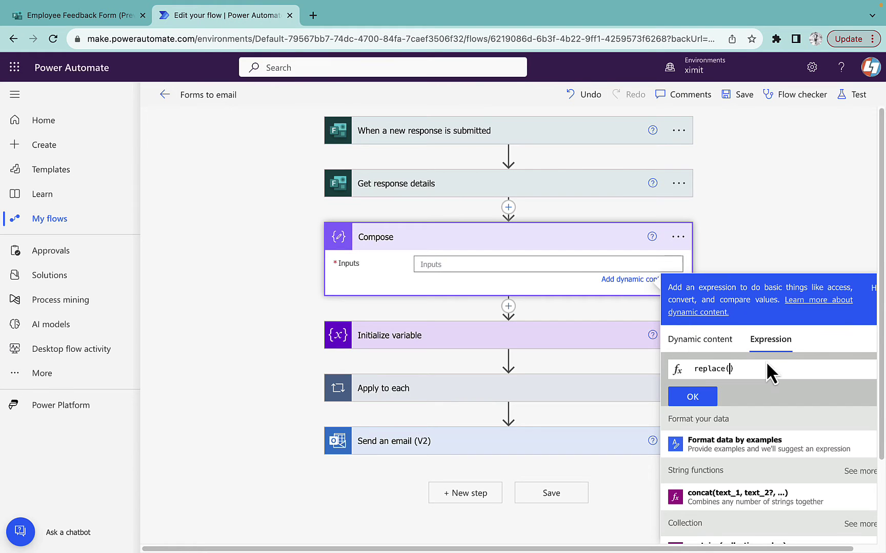
left_click(713, 342)
scroll(747, 498, "down", 1)
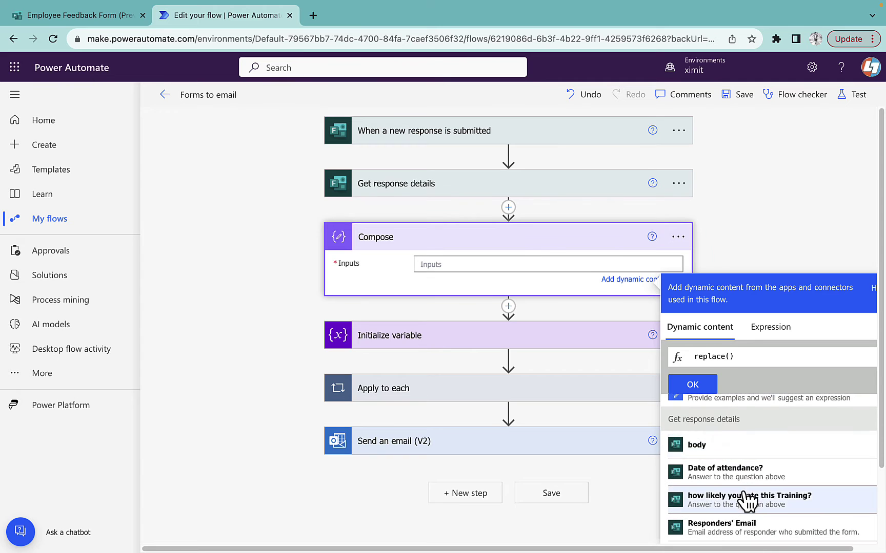
scroll(747, 498, "down", 4)
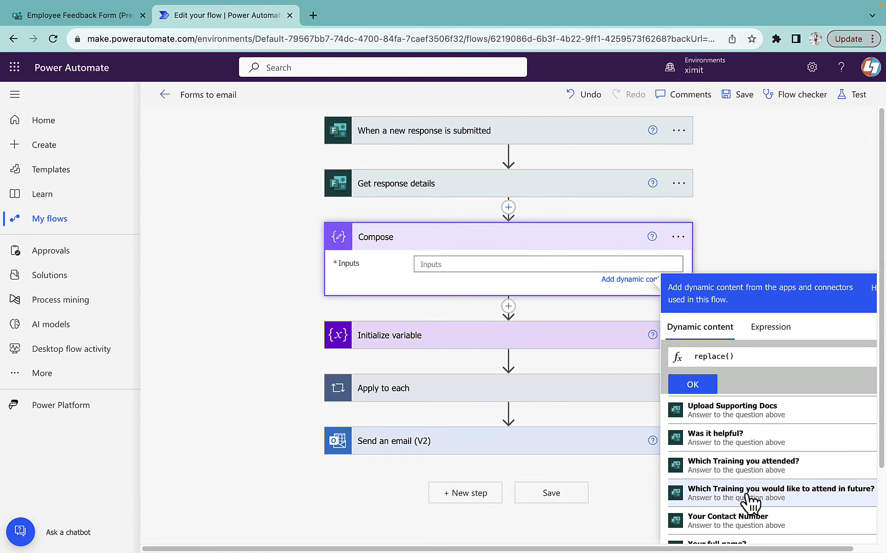
left_click(747, 495)
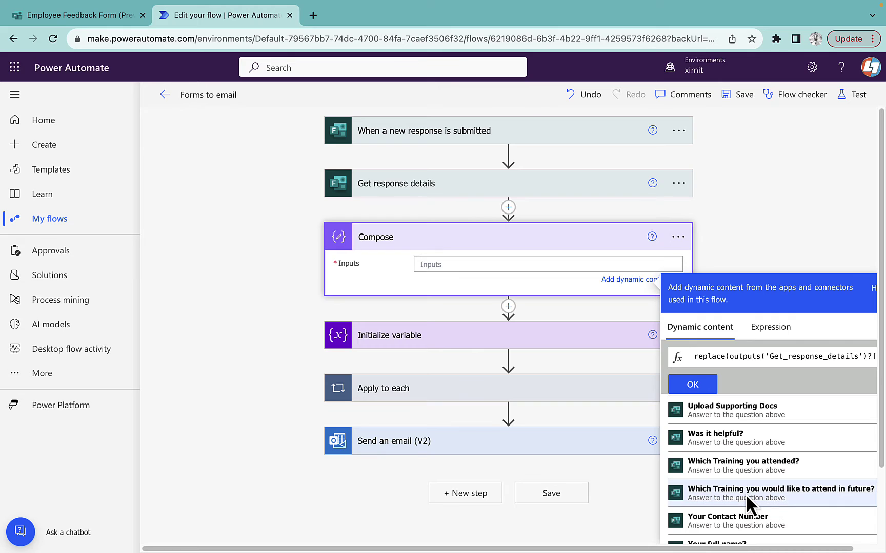
double_click(795, 357)
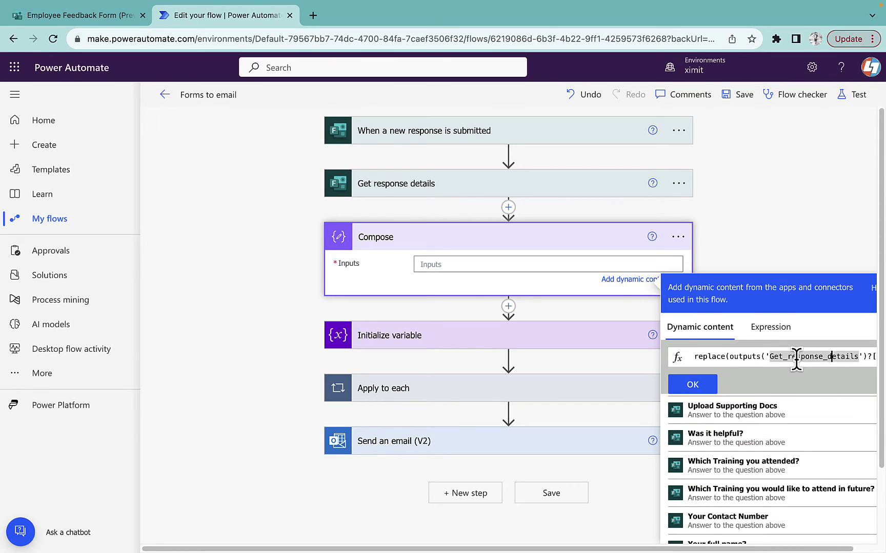
key("Right")
key("Right")
key("Right")
key("Right")
key("Right")
key("Right")
key("Right")
key("Right")
key("Right")
key("Right")
key("Right")
key("Right")
key("Right")
key("Right")
key("Right")
key("Right")
key("Right")
key("Right")
key("Right")
key("Right")
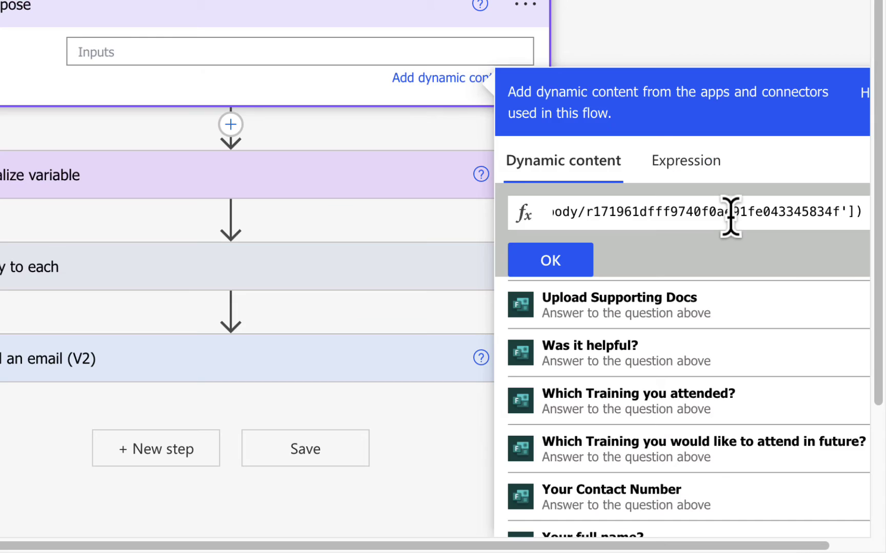
type(",")
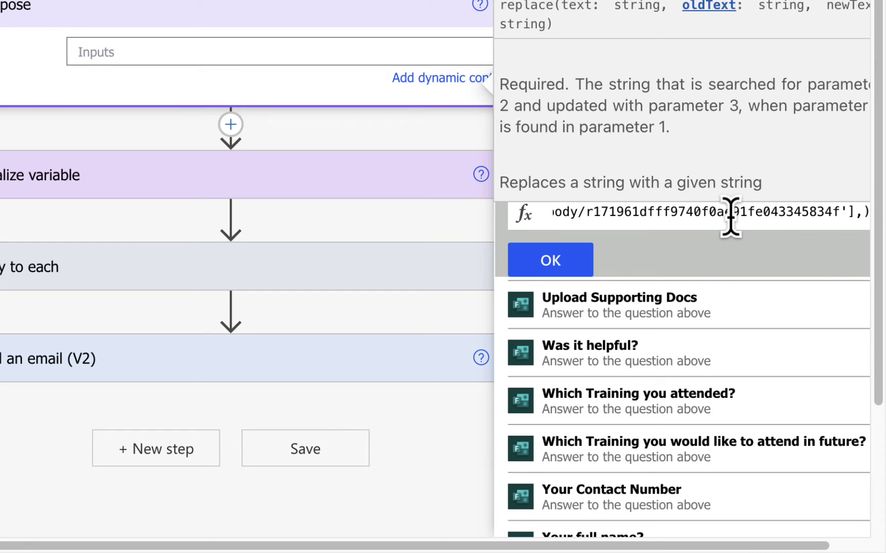
type("'")
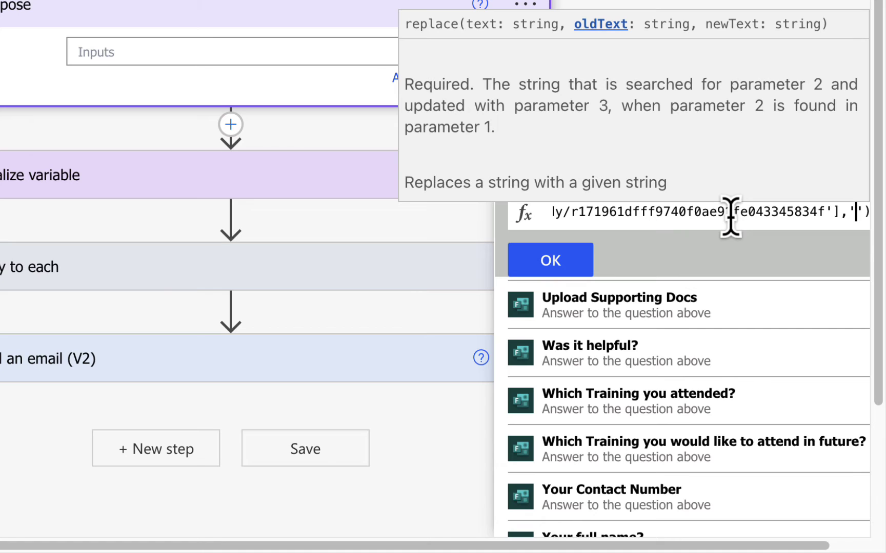
type("[]'")
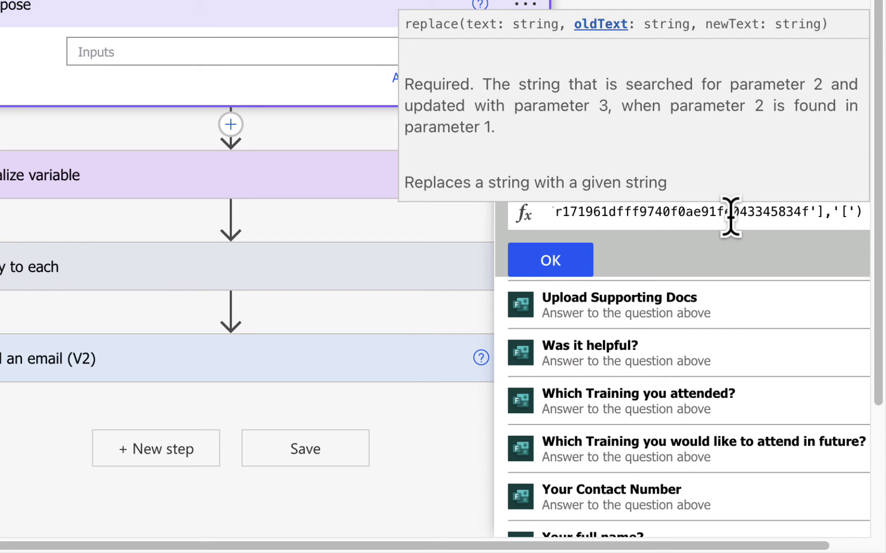
type(",''")
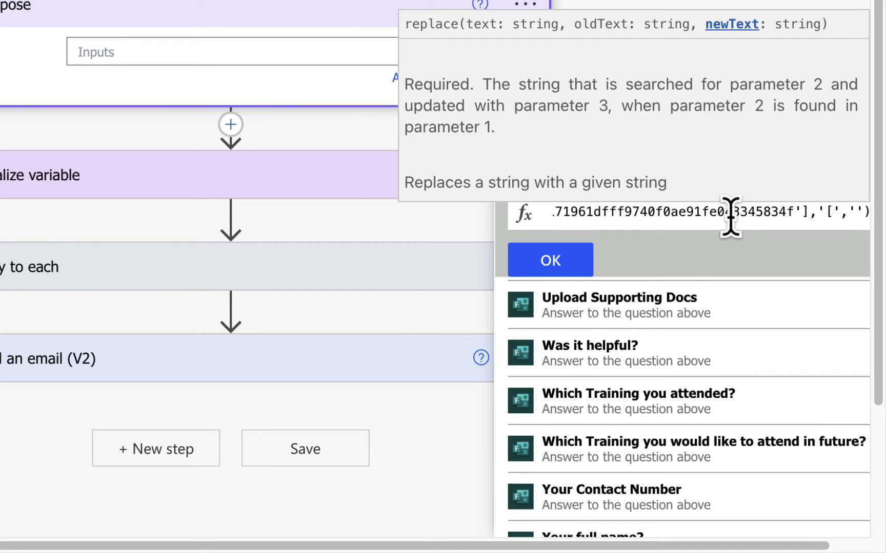
key("End")
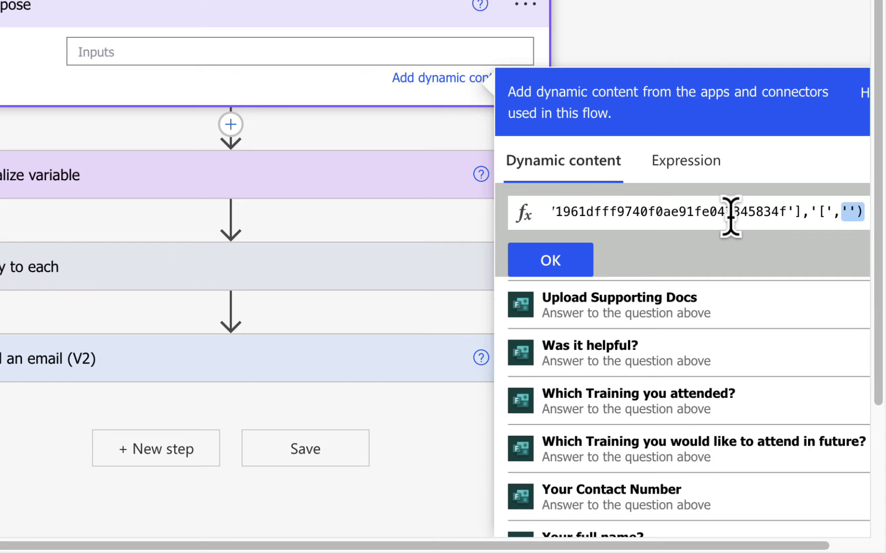
key("Home")
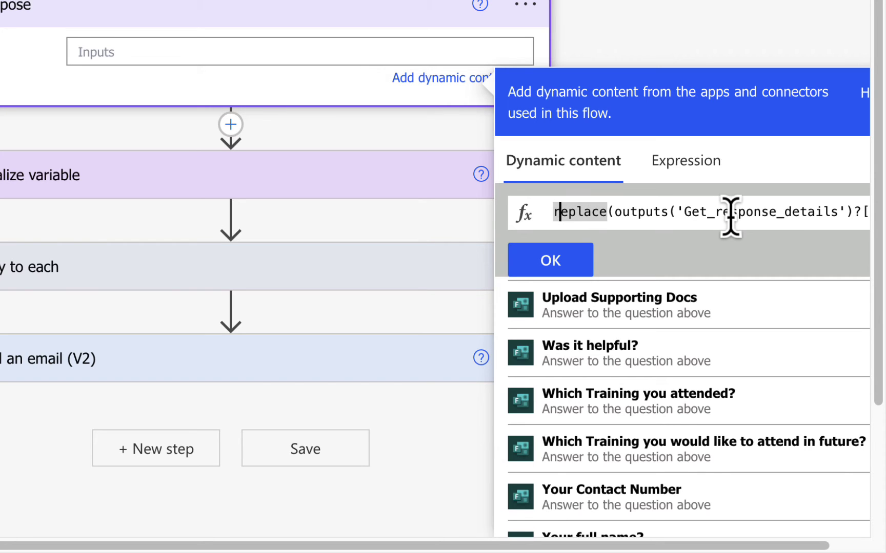
Nest the expression in replace calls removing ']' and double quotes, and insert it into Compose Inputs.
type("rep")
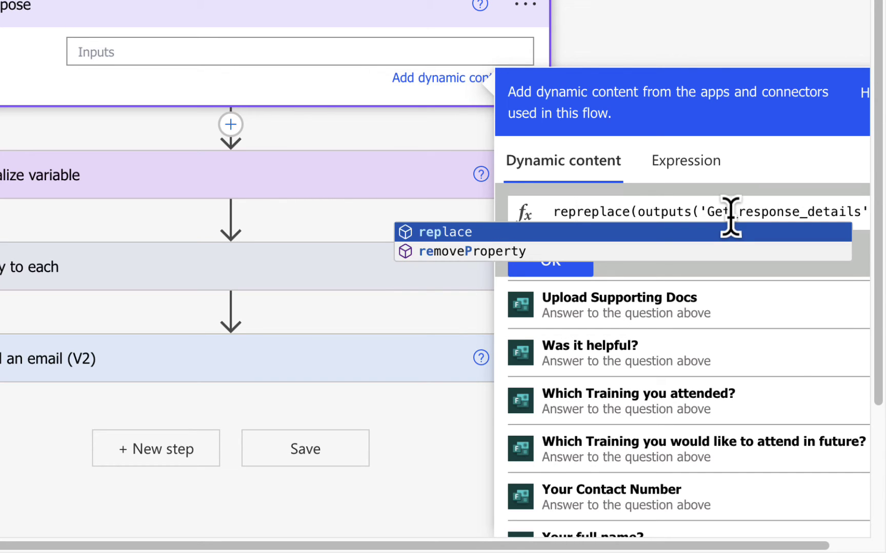
key("Tab")
type("(")
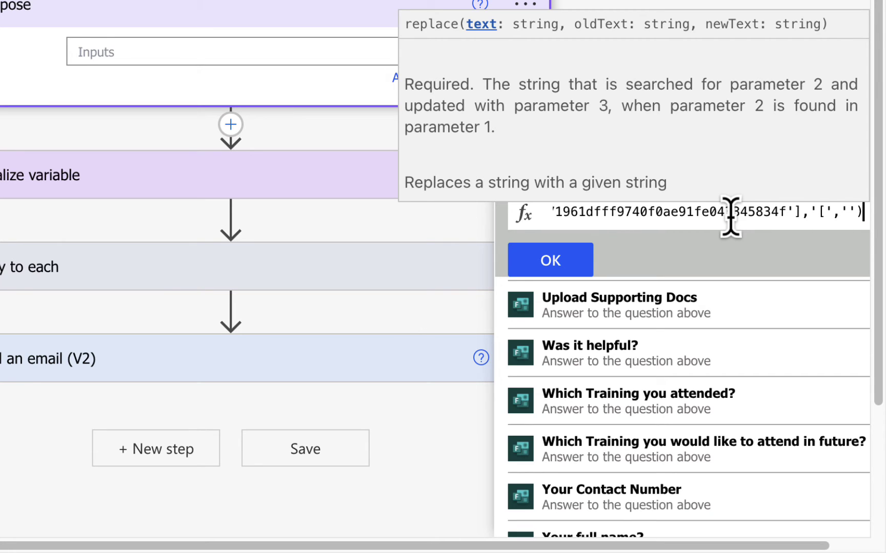
type(",")
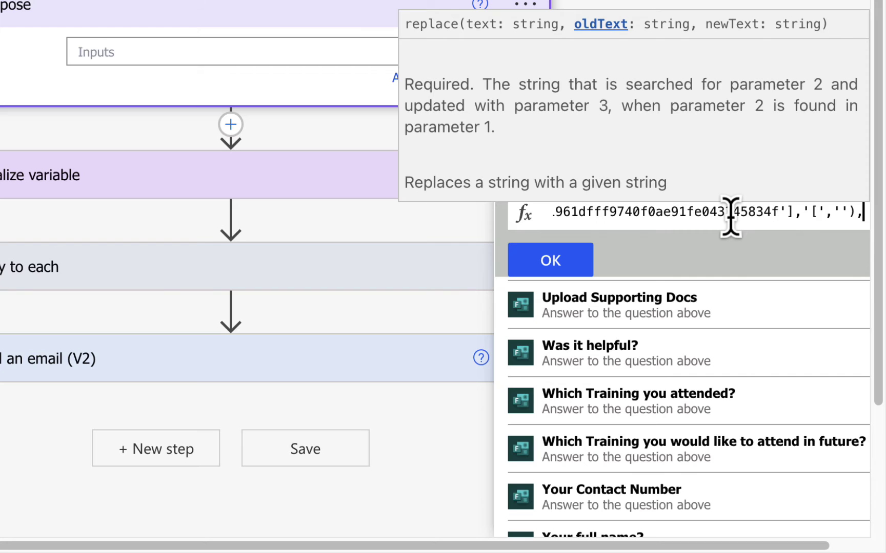
type("''")
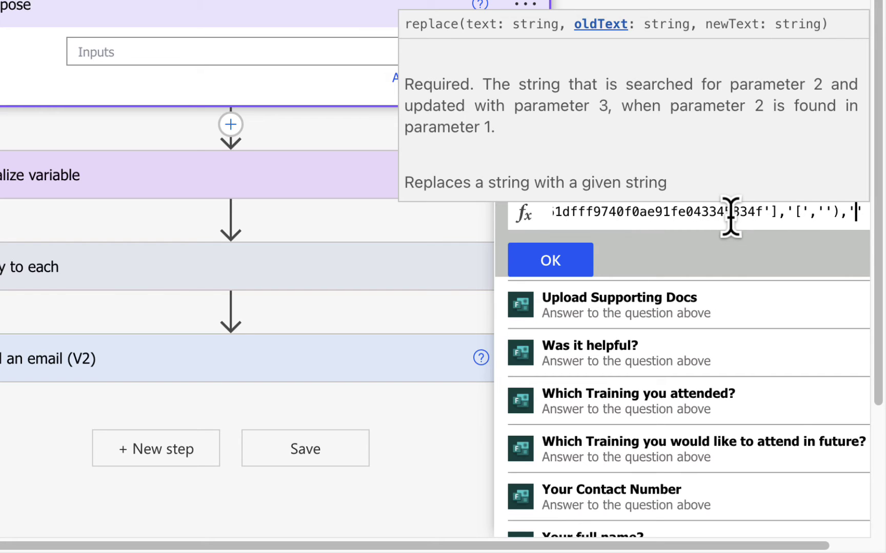
type("]'")
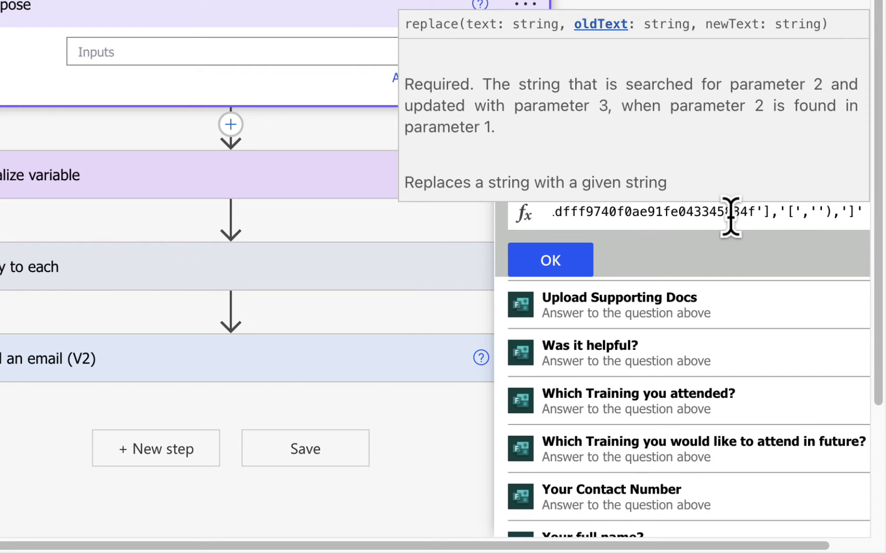
type(",")
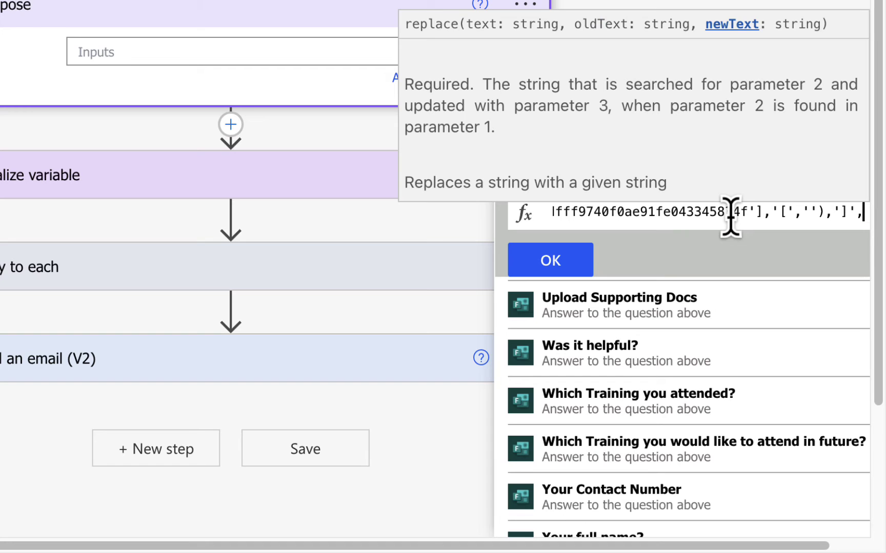
type("''")
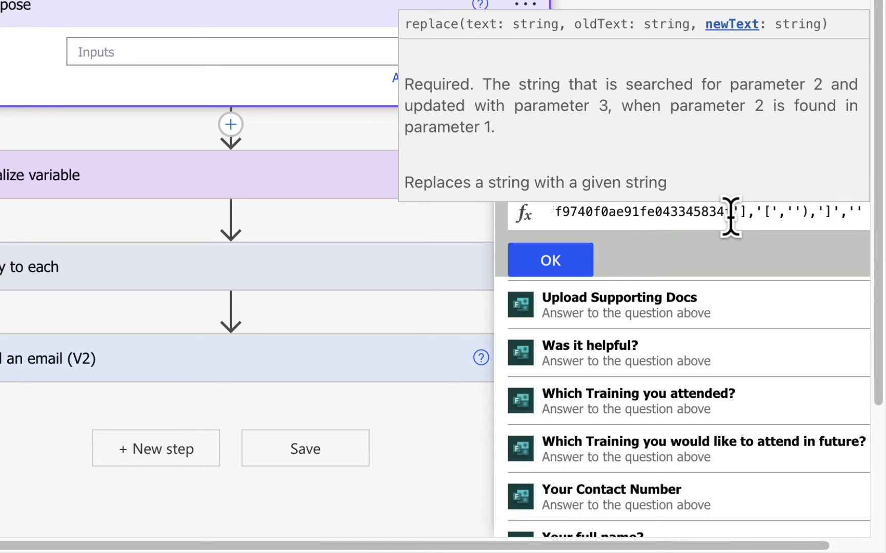
type(")")
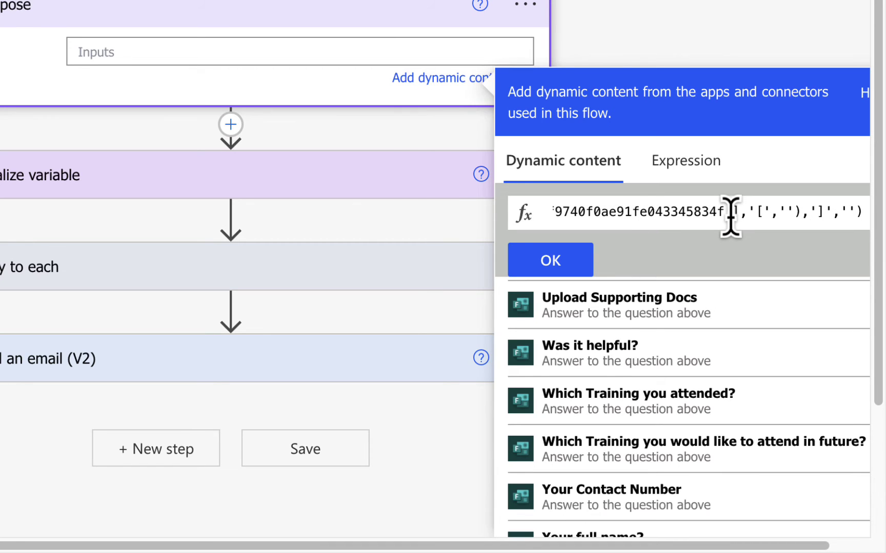
key("Home")
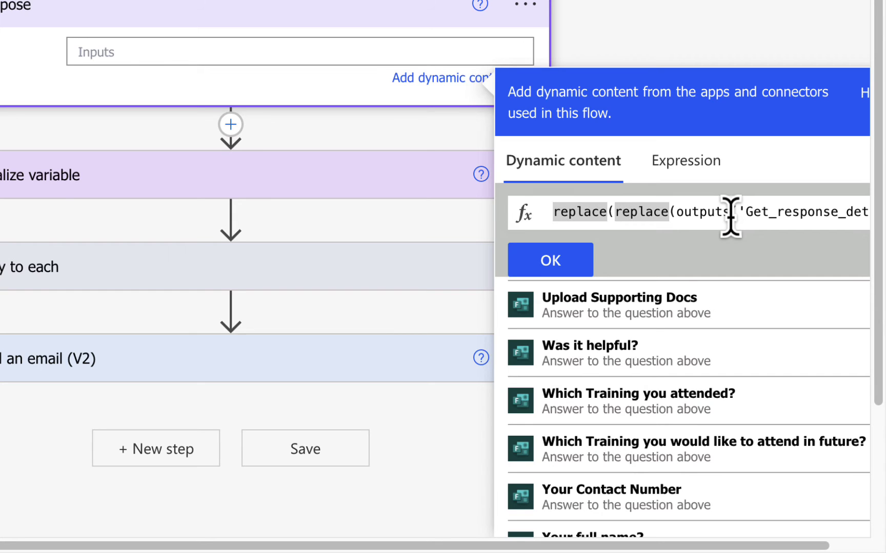
type("re")
key("Up")
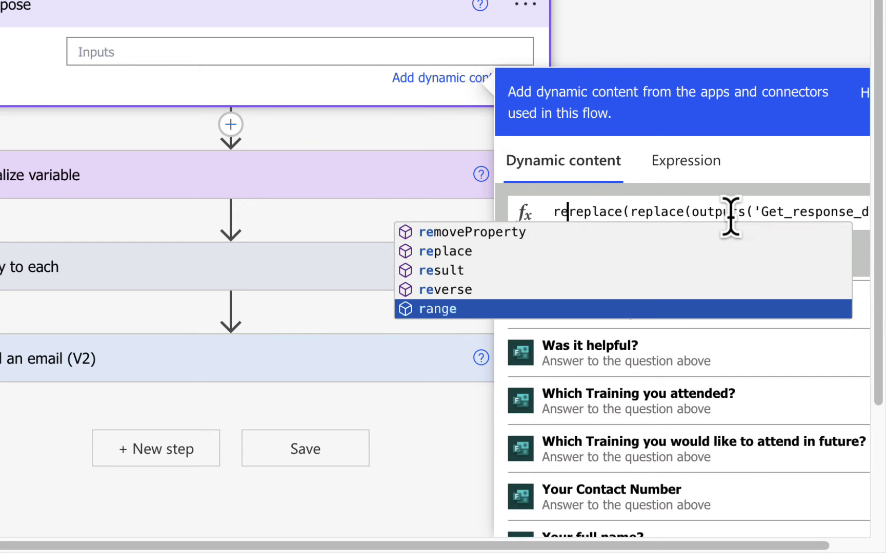
key("Up")
key("Up")
key("Up")
key("Return")
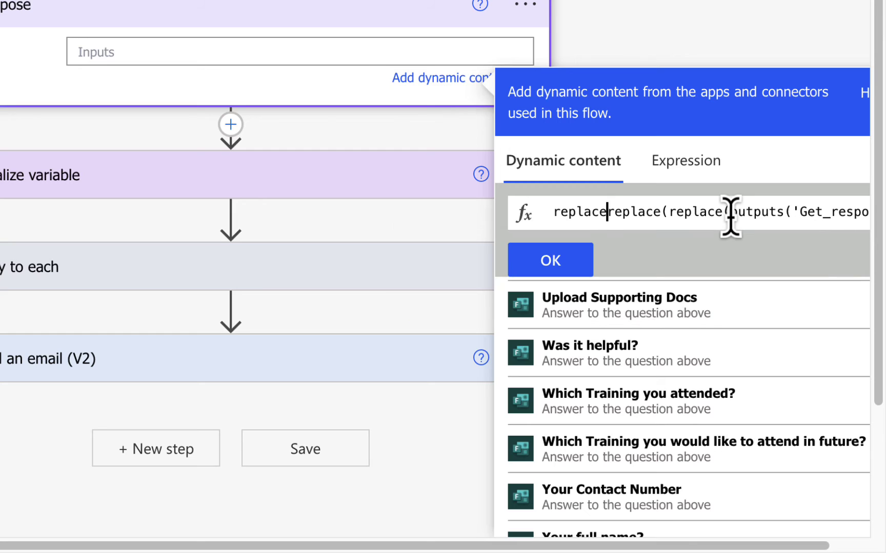
type("(")
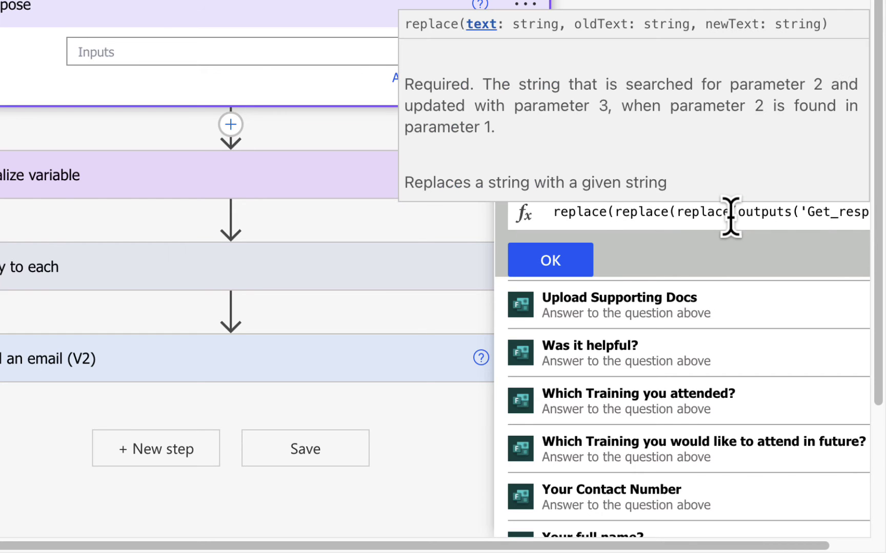
key("End")
type(",''),'")
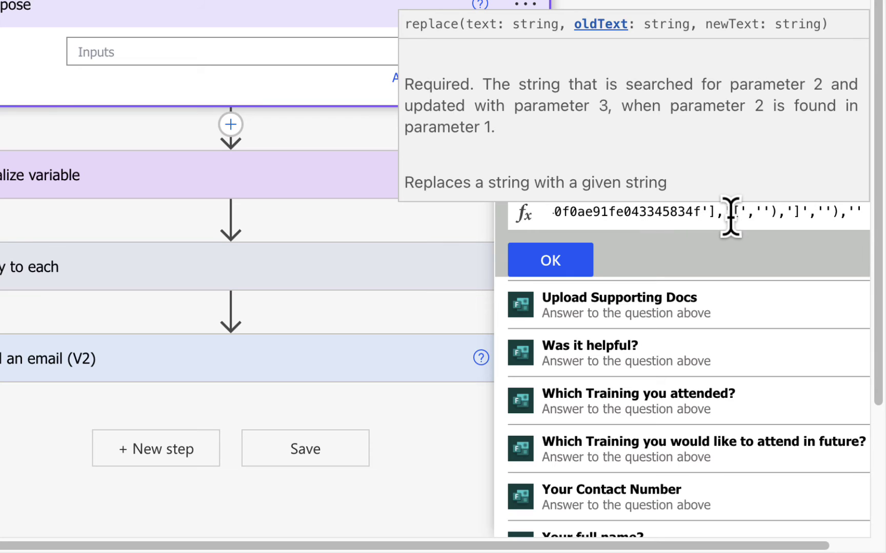
type("\"'")
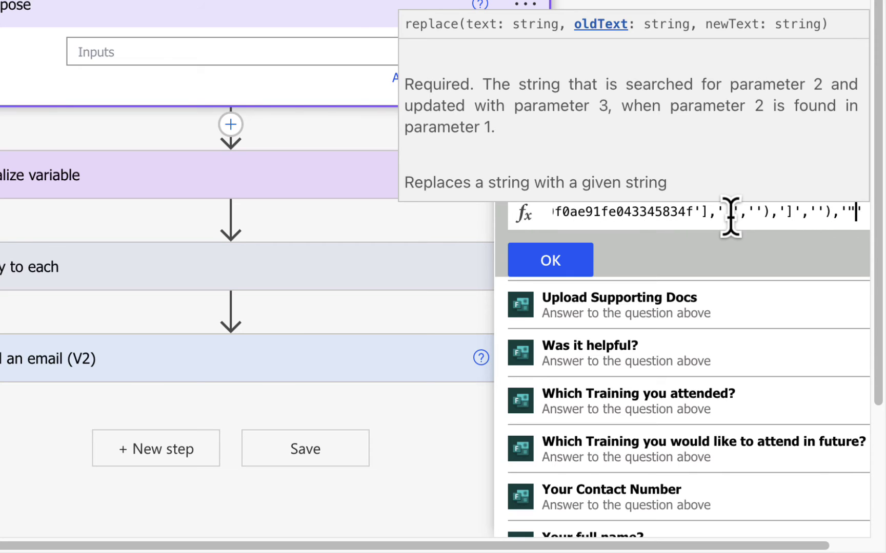
type(",")
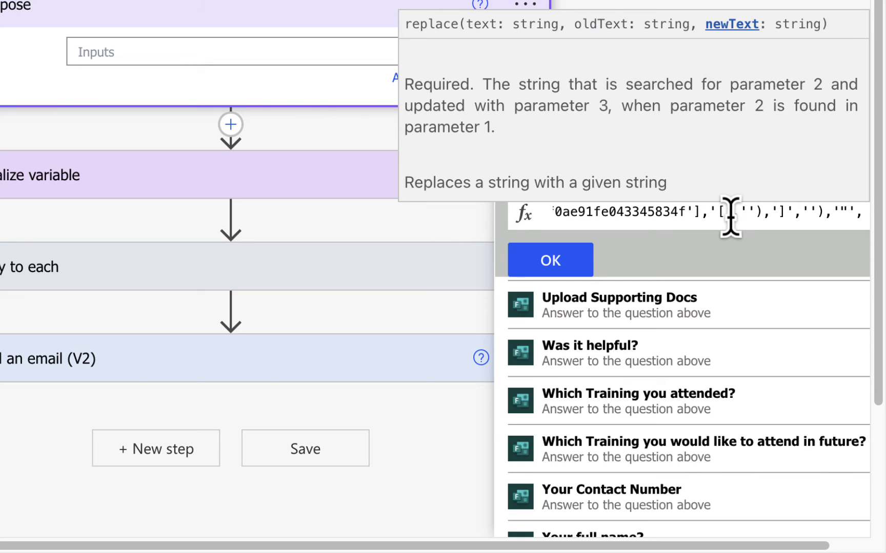
type("''")
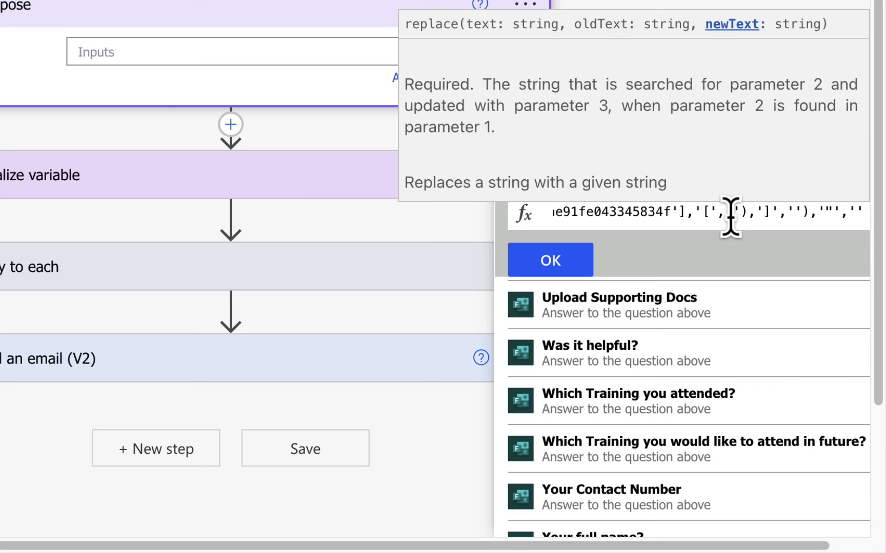
type(")")
left_click(566, 261)
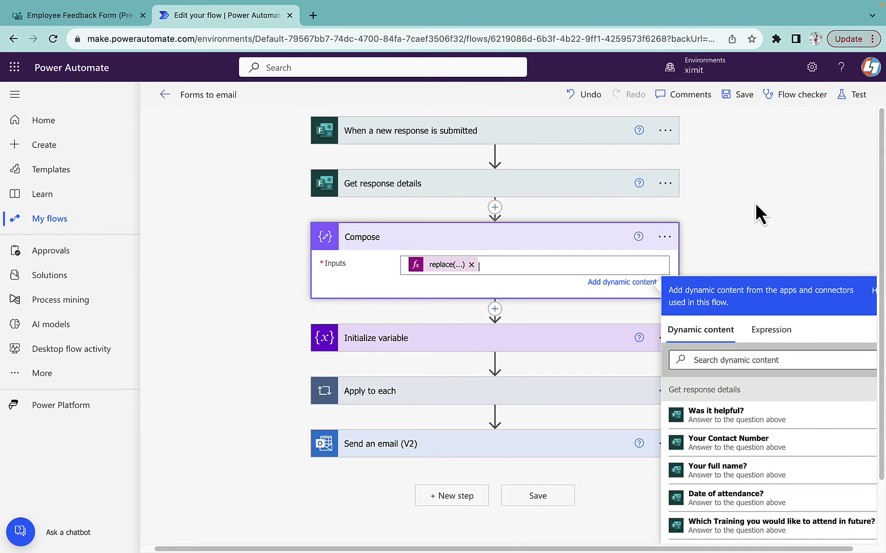
Replace the raw future-training token in Send an email (V2) with Compose Outputs and save.
left_click(448, 451)
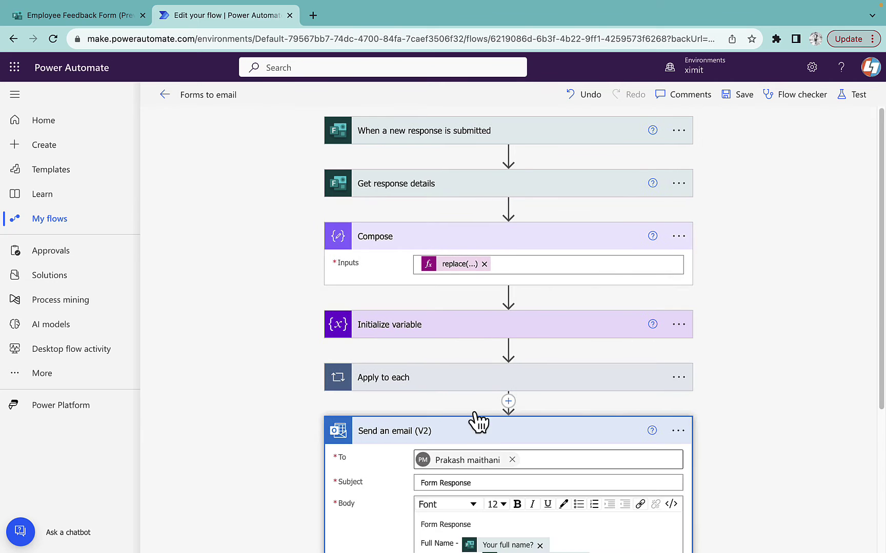
scroll(476, 405, "down", 4)
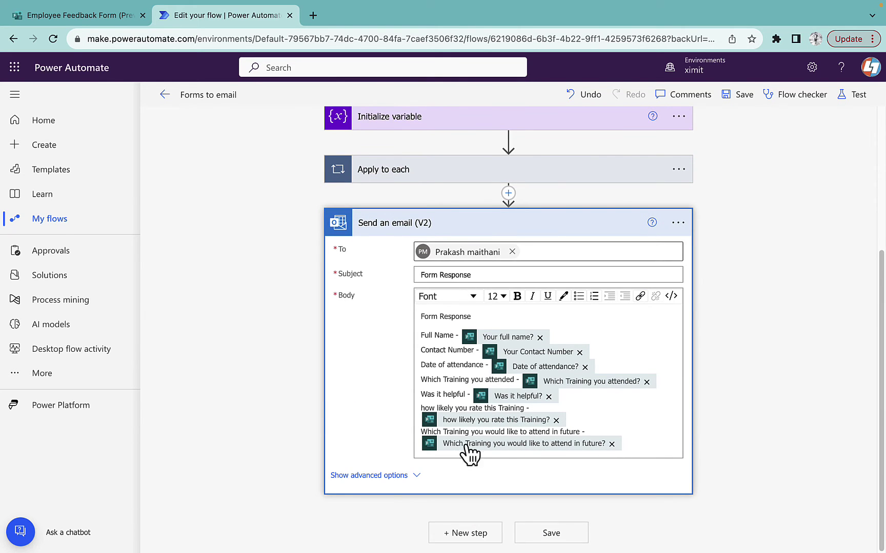
left_click(611, 444)
scroll(746, 419, "down", 2)
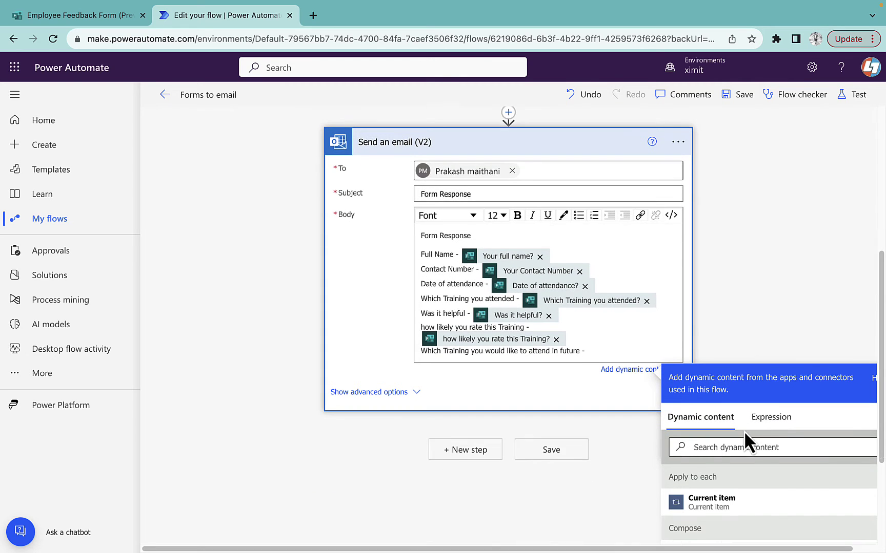
scroll(744, 431, "down", 3)
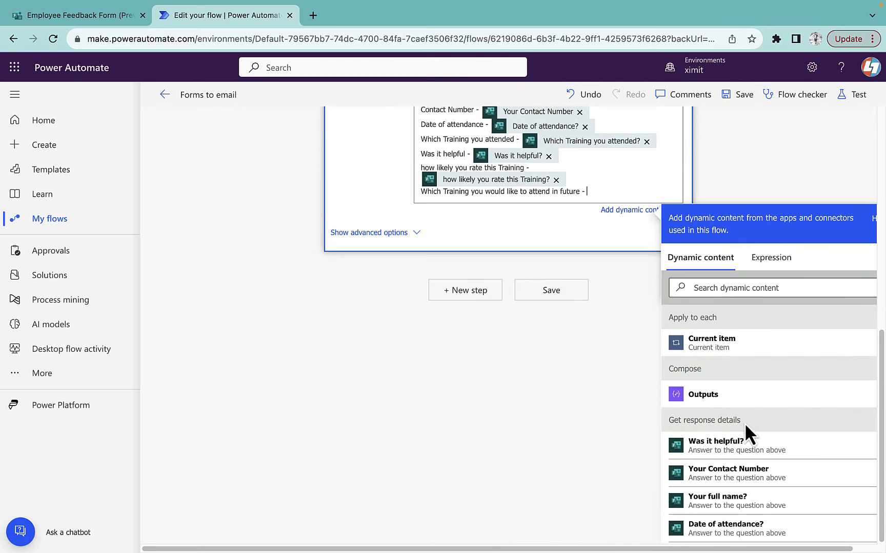
left_click(720, 395)
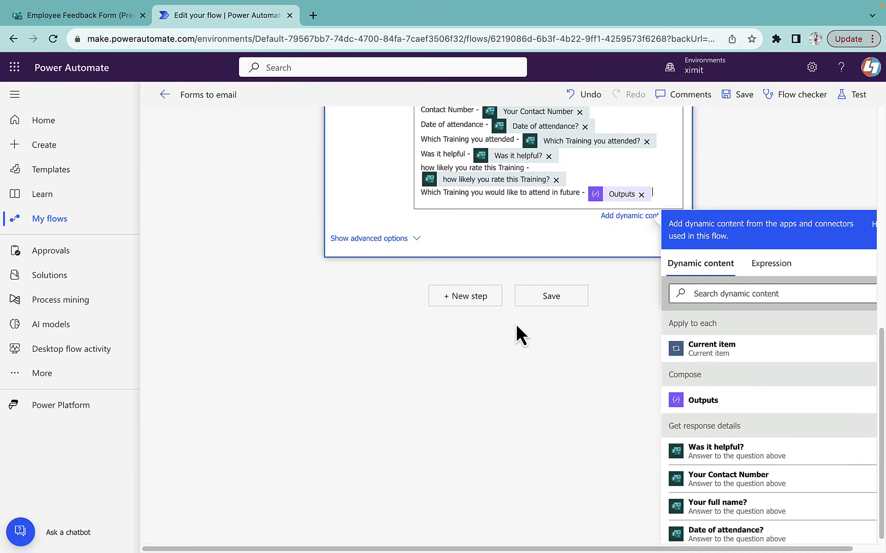
left_click(738, 97)
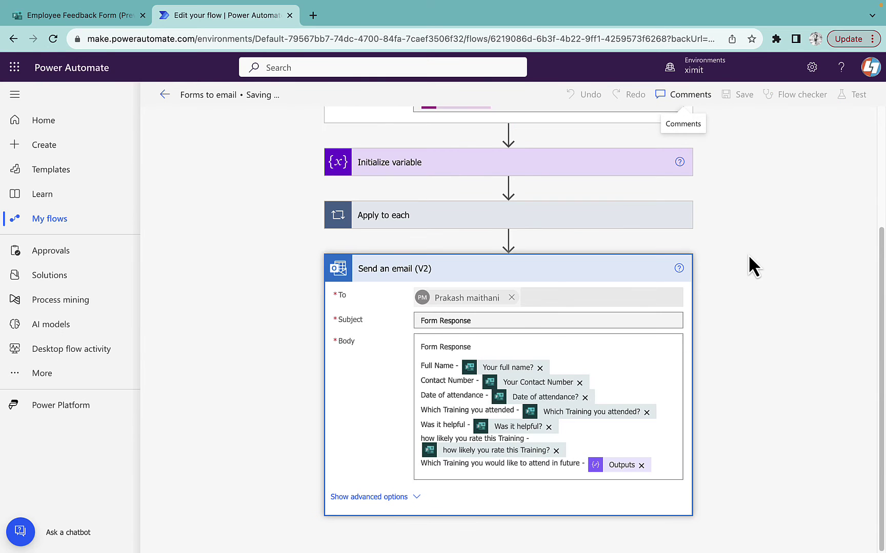
Test the flow again by reusing the recent succeeded run as its trigger.
left_click(854, 95)
left_click(706, 175)
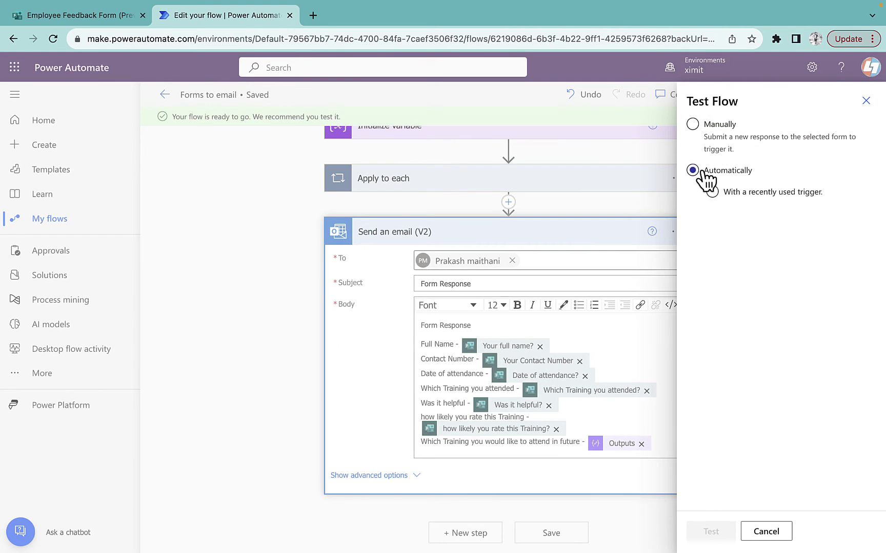
left_click(722, 217)
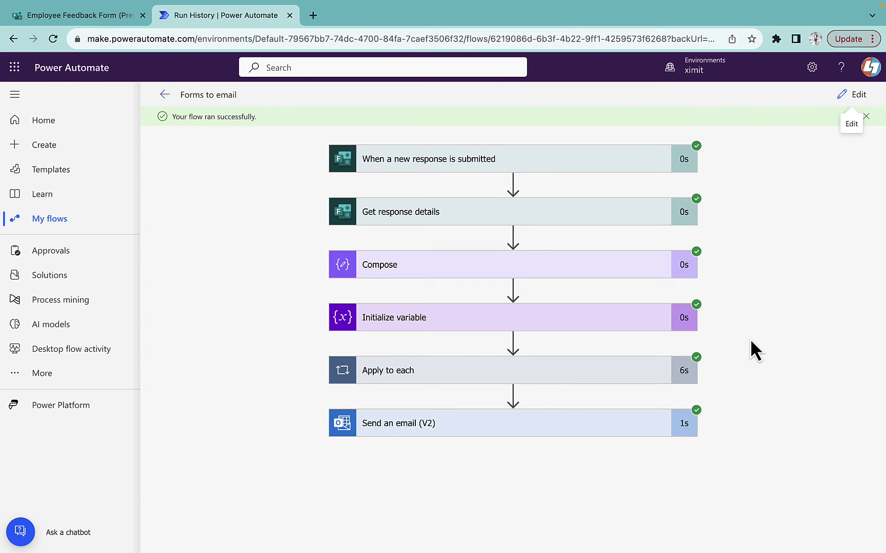
key("super+Tab")
key("super+Tab")
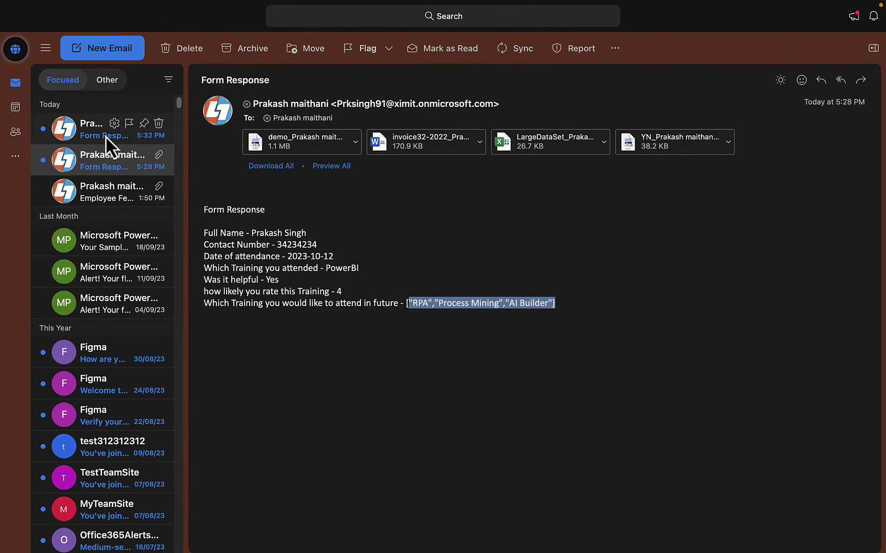
Open the 5:32 PM Form Response email in the Outlook inbox.
left_click(106, 137)
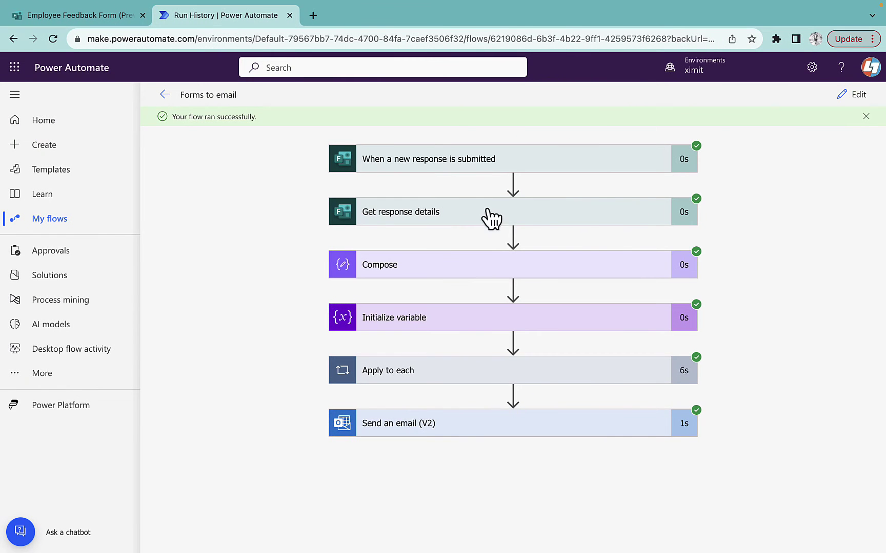
Check the Yes, No and Maybe choices on the form, then return to editing the flow.
left_click(79, 15)
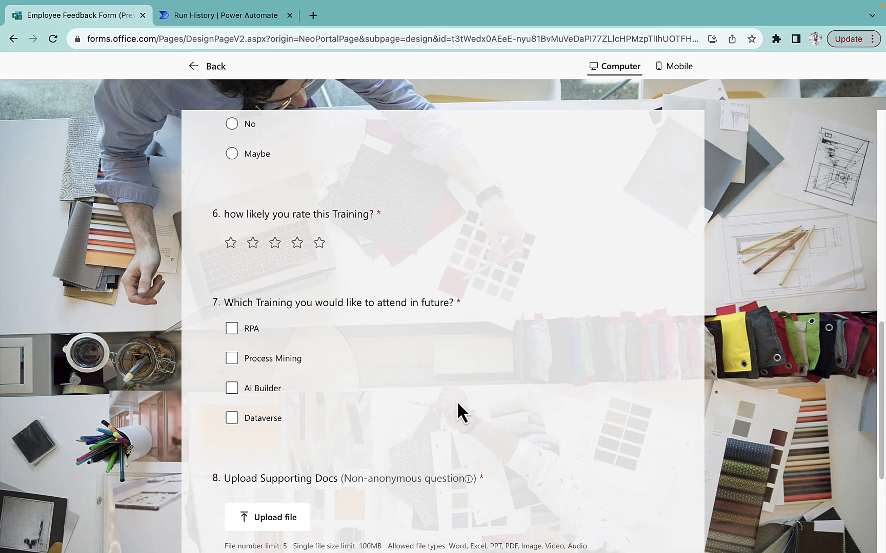
scroll(430, 322, "up", 3)
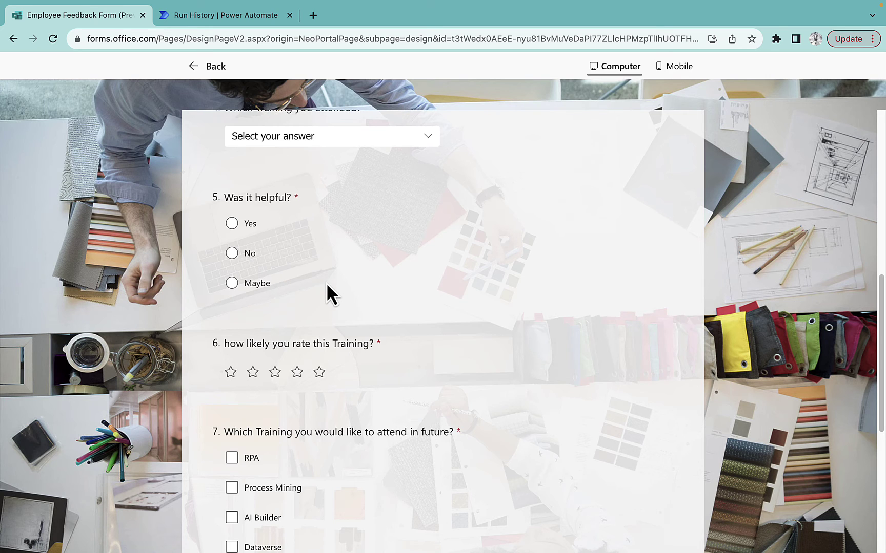
left_click(208, 17)
left_click(851, 95)
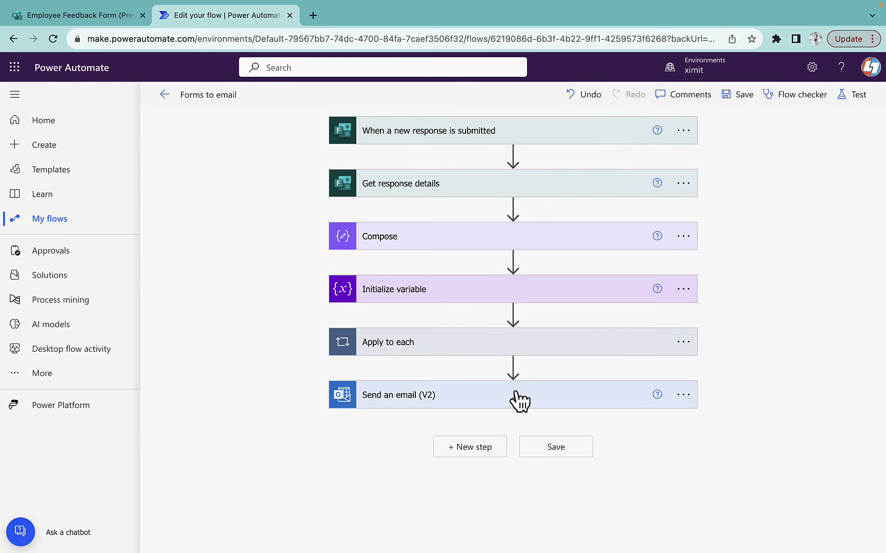
Add a Control Switch action between Apply to each and Send an email.
left_click(512, 367)
left_click(518, 384)
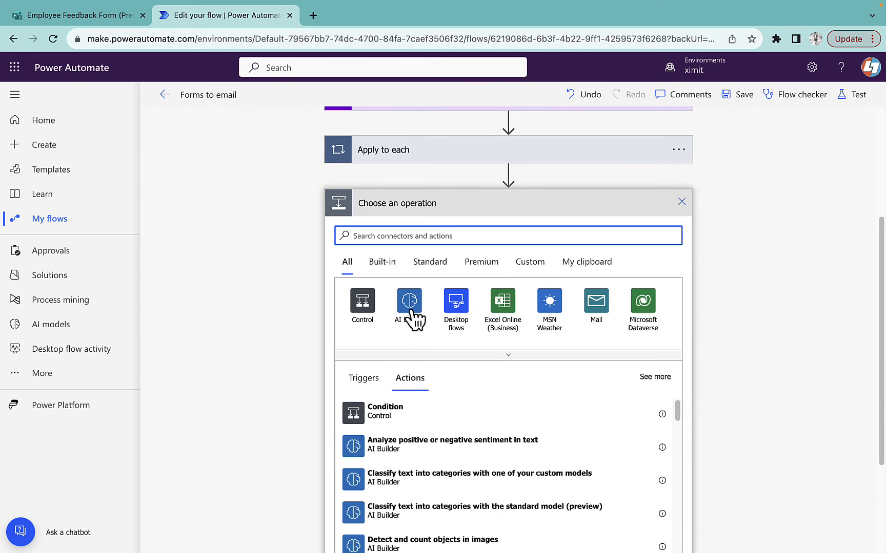
type("sw")
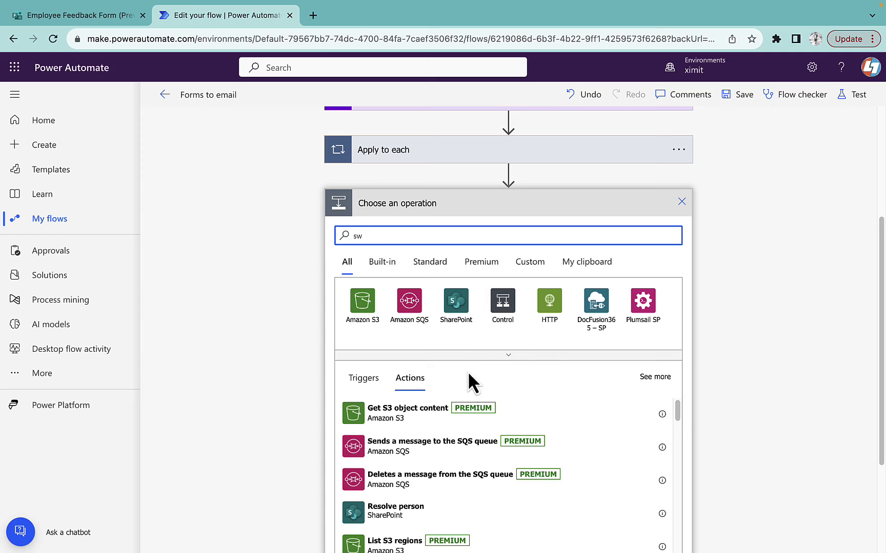
left_click(504, 310)
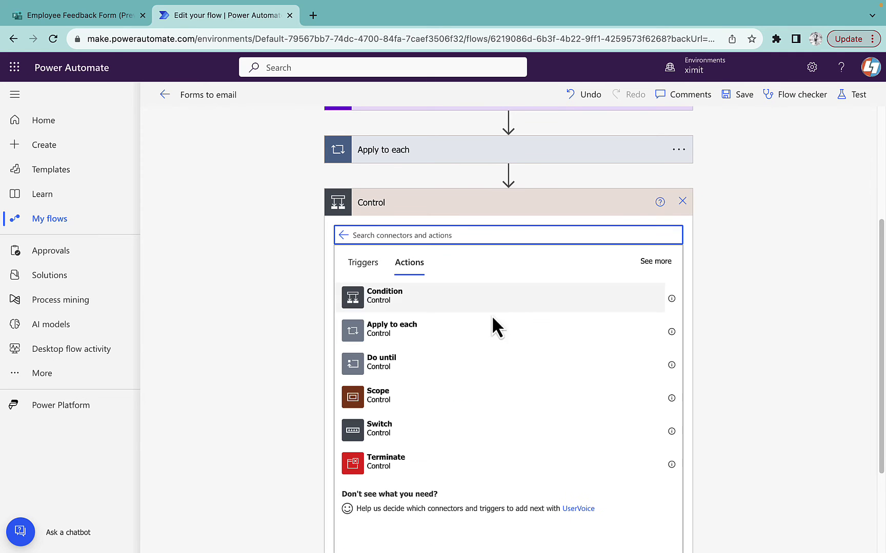
left_click(401, 430)
left_click(402, 431)
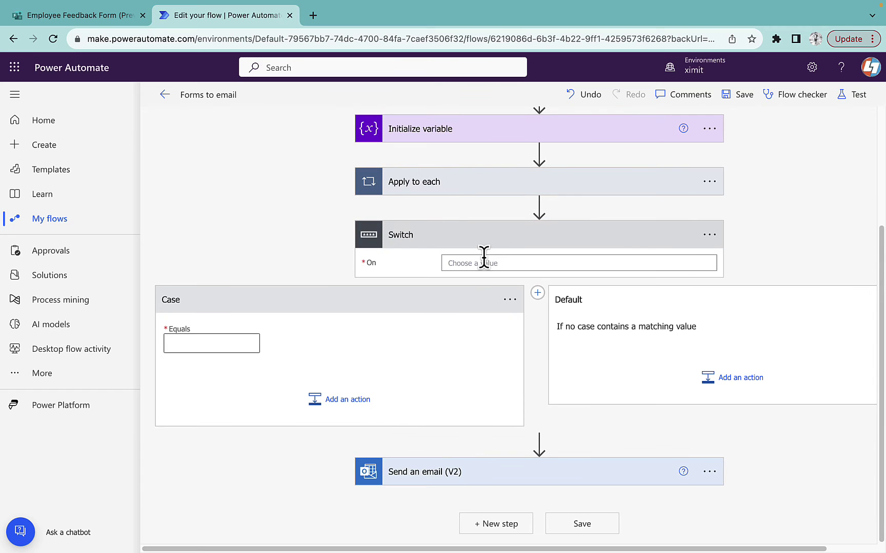
Set the Switch's On value to the 'Was it helpful?' answer, checking the form's options.
left_click(484, 257)
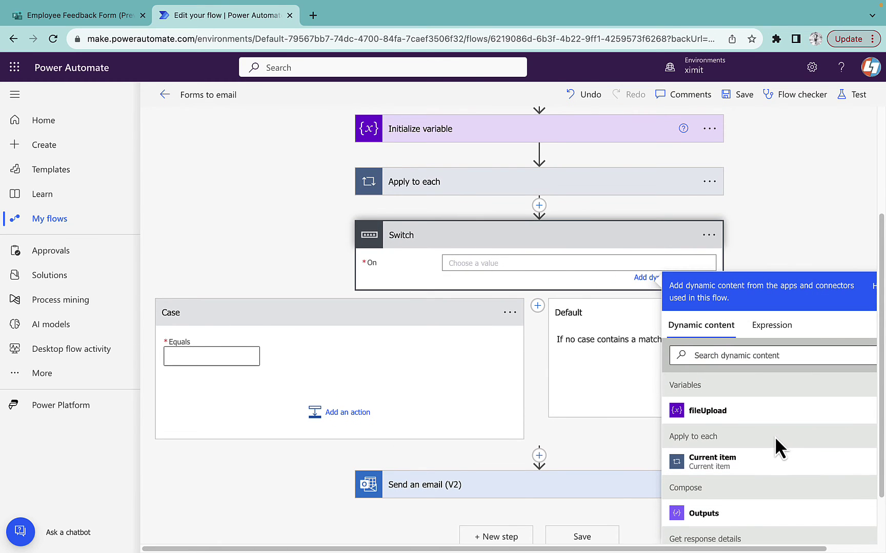
scroll(774, 435, "down", 3)
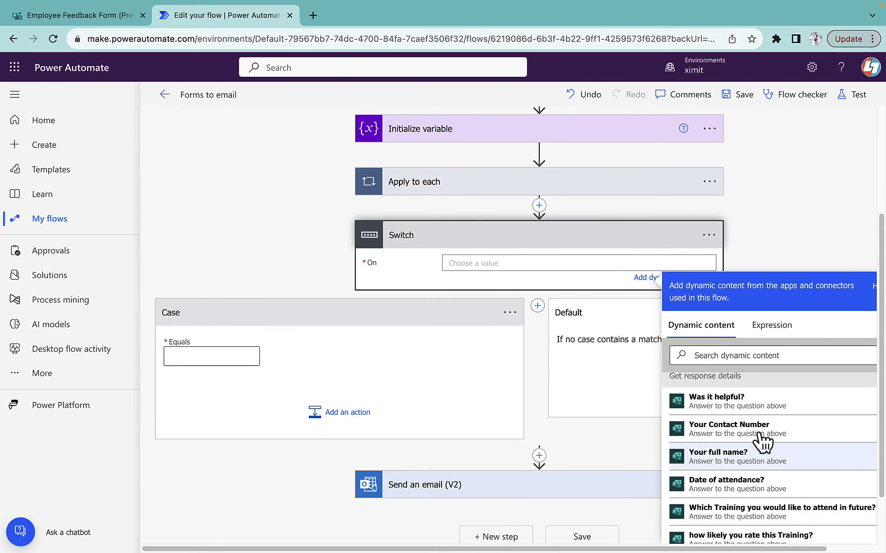
left_click(717, 405)
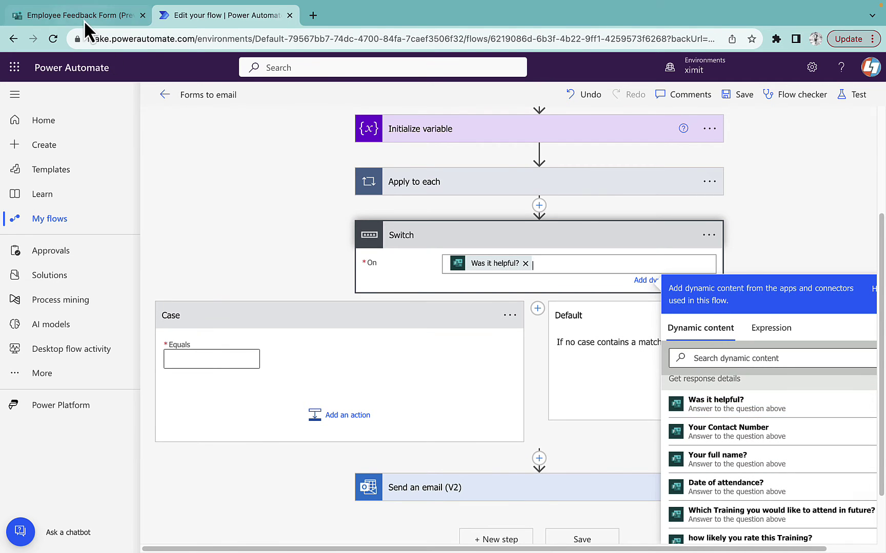
left_click(82, 15)
left_click(233, 19)
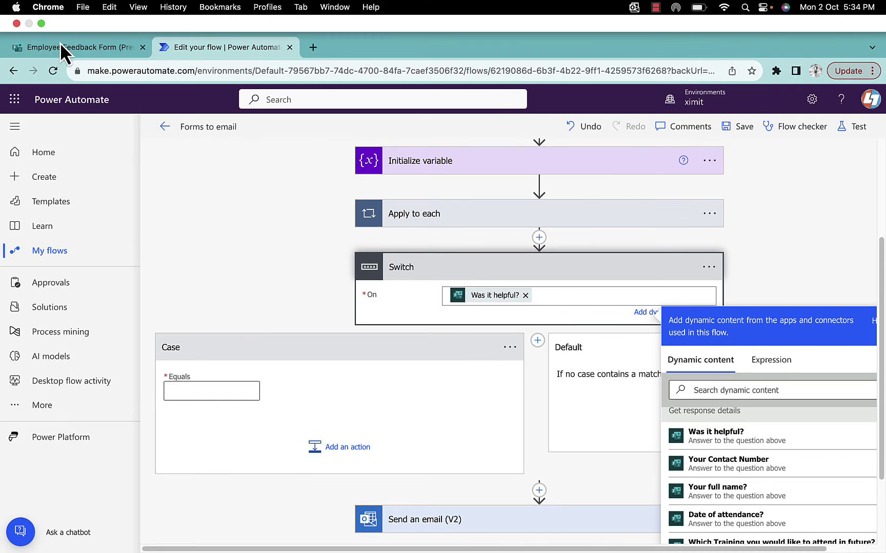
left_click(60, 45)
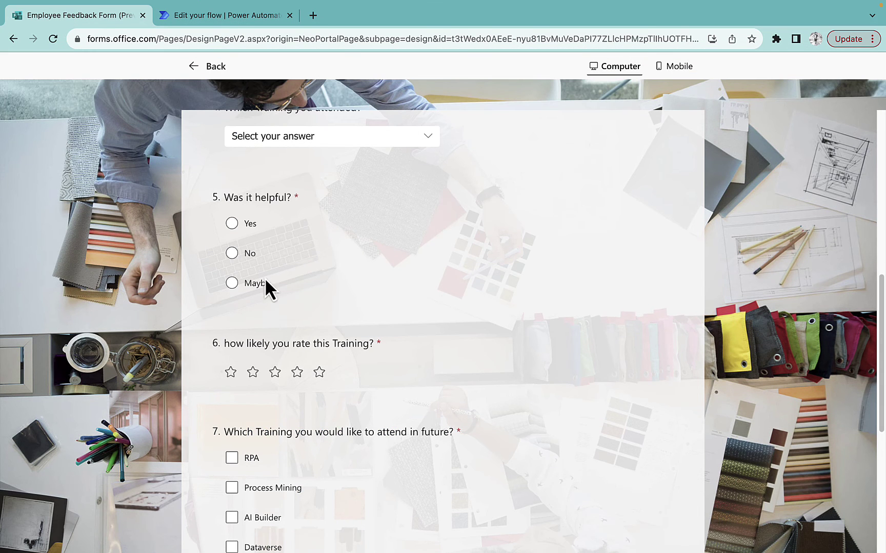
left_click(202, 19)
Set the first case to Yes and add Case 2 (No) and Case 3 (Maybe).
left_click(217, 363)
type("Yes")
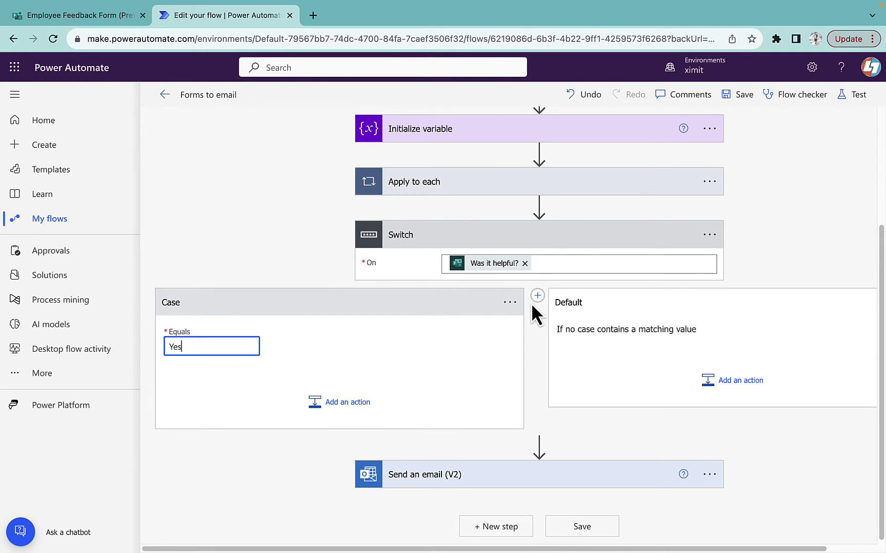
left_click(537, 296)
left_click(563, 347)
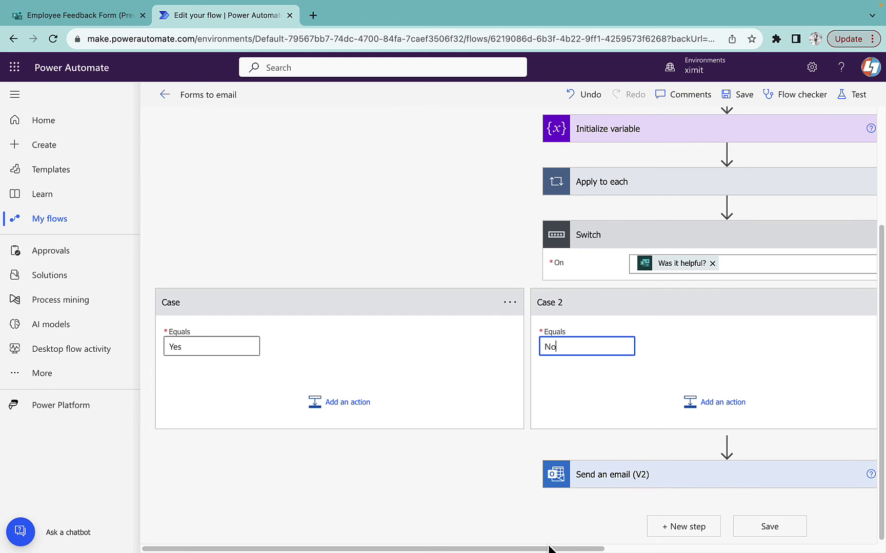
scroll(746, 364, "right", 5)
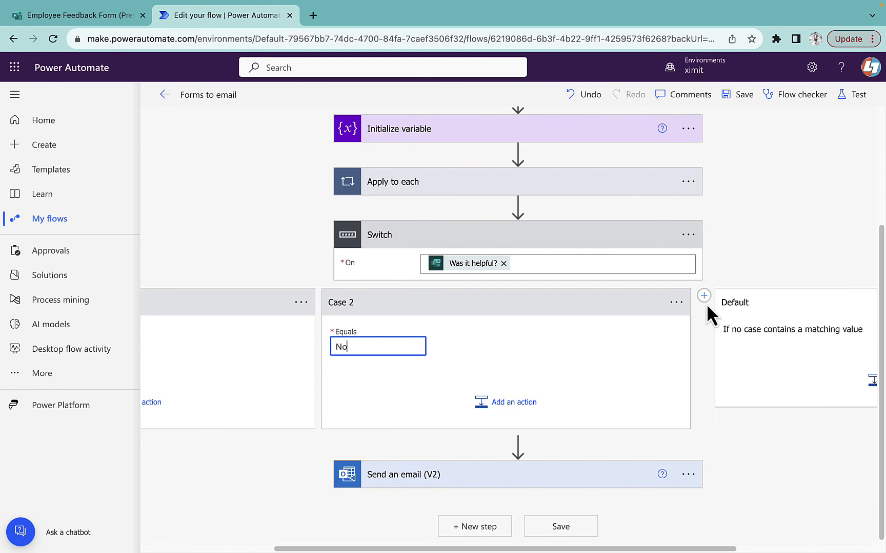
left_click(705, 298)
left_click(728, 344)
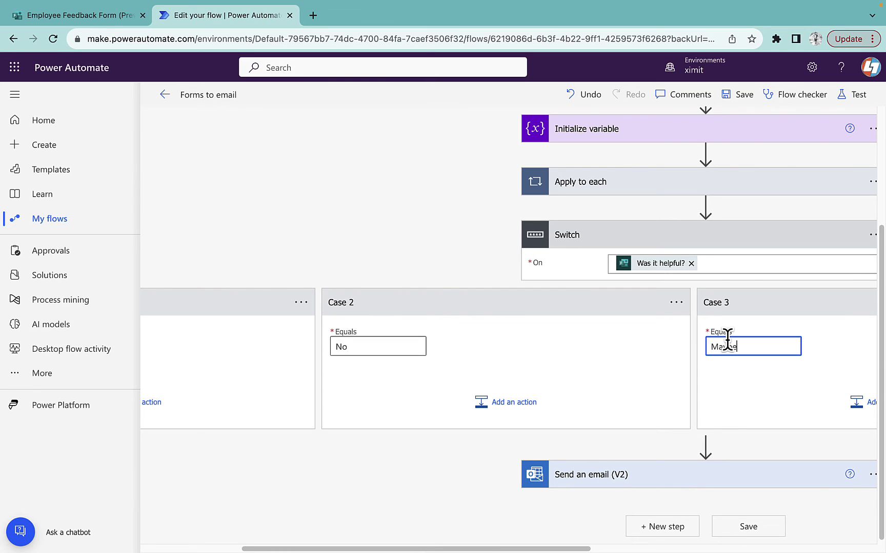
scroll(553, 550, "left", 2)
Review the Send an email step's fields and bring up its options menu.
left_click(744, 484)
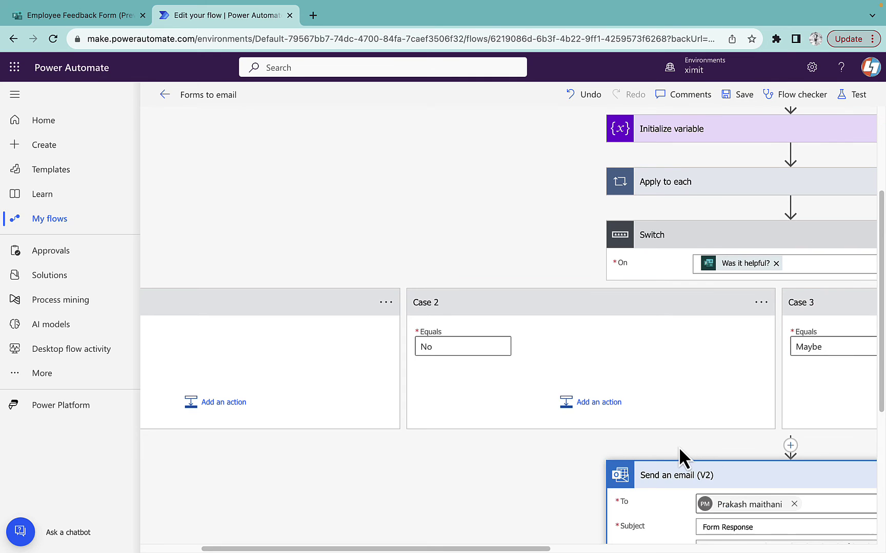
scroll(682, 446, "down", 4)
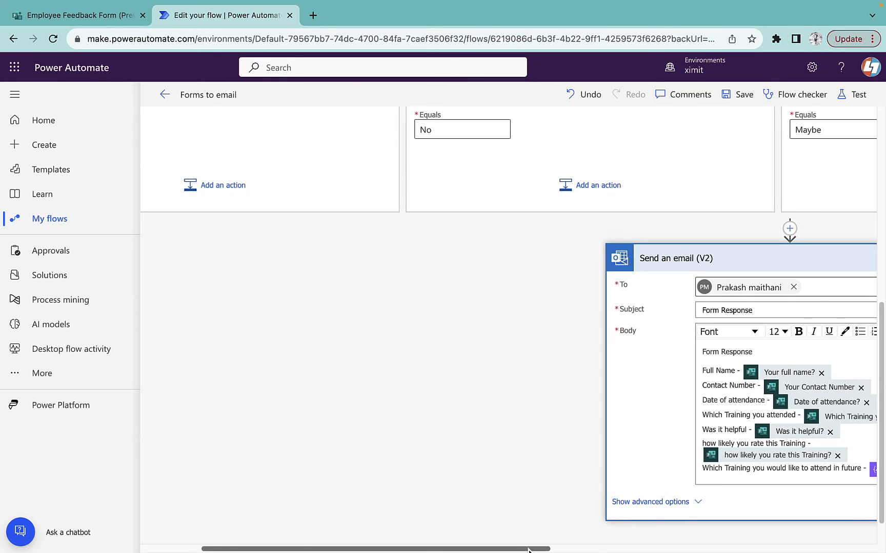
scroll(531, 547, "right", 5)
left_click(591, 265)
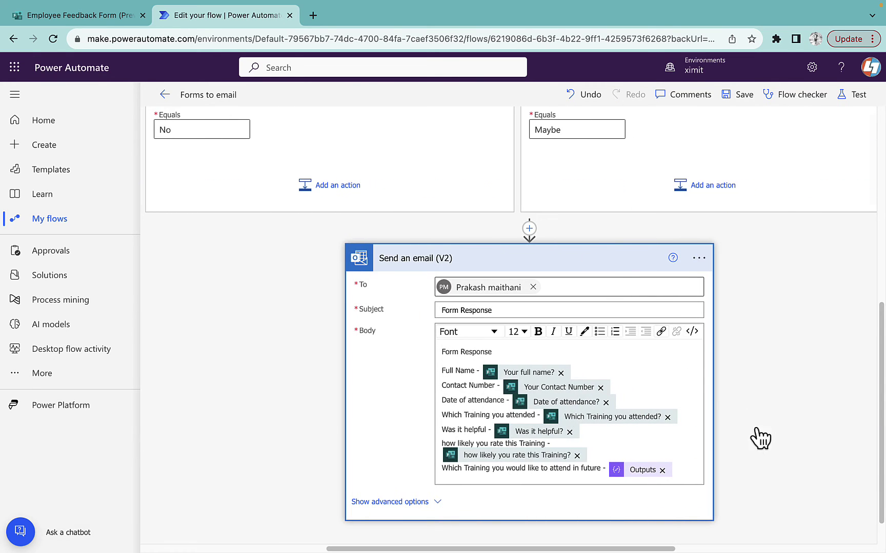
left_click(797, 472)
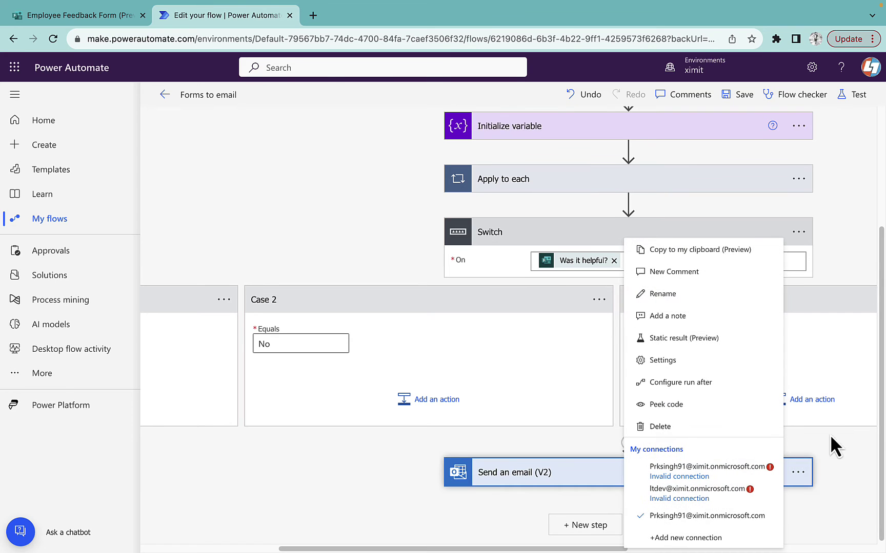
Copy Send an email to My clipboard and move the email step into the Yes case.
left_click(720, 252)
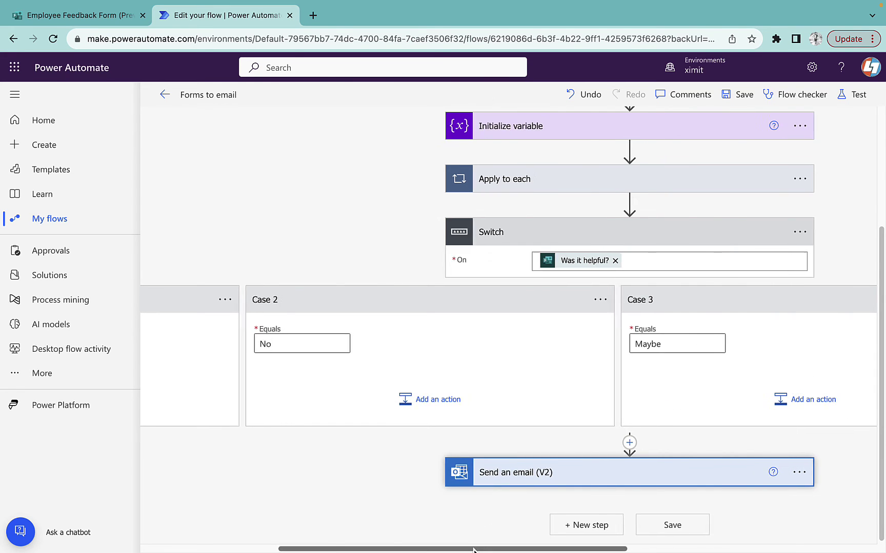
left_click_drag(481, 549, 310, 549)
left_click(330, 400)
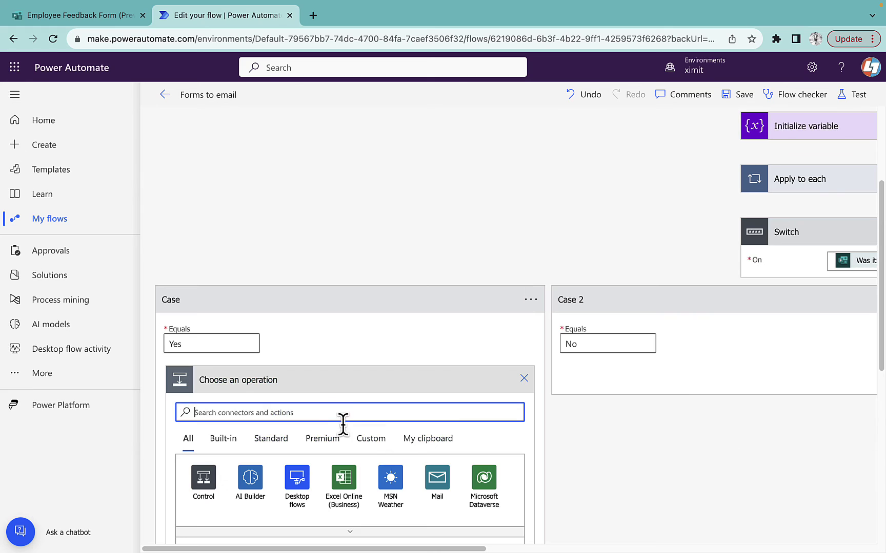
left_click(431, 438)
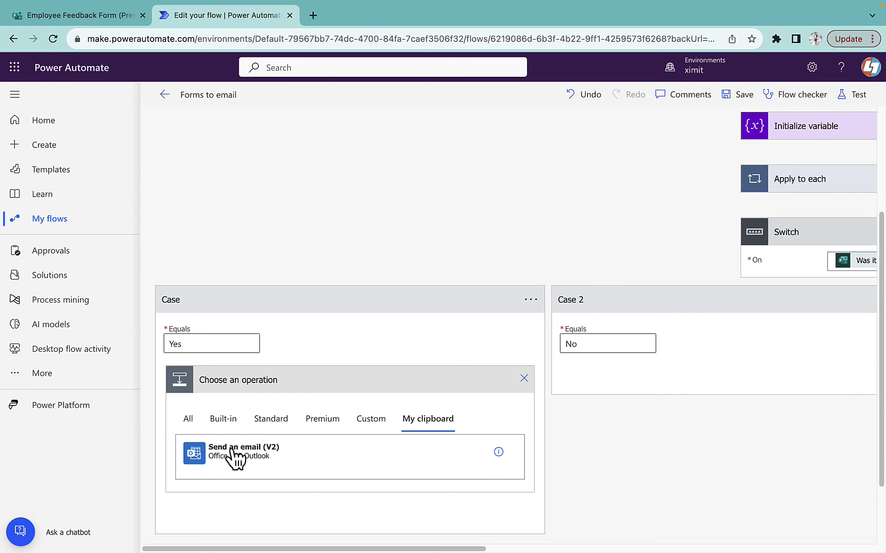
left_click(523, 381)
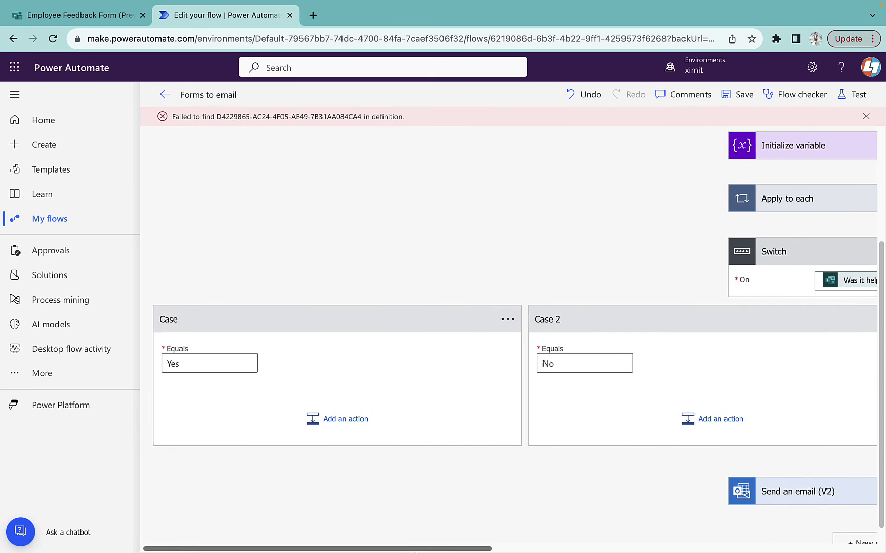
left_click_drag(758, 501, 292, 396)
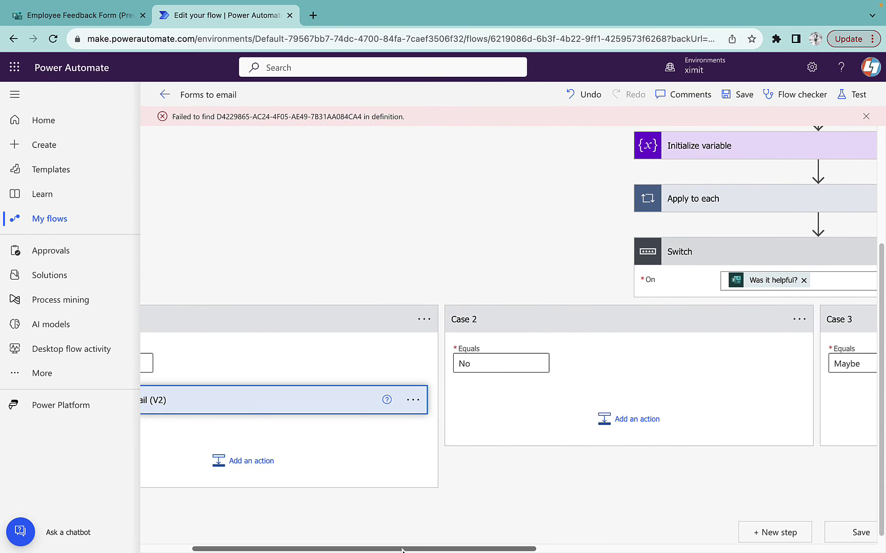
left_click_drag(402, 549, 306, 547)
left_click(445, 321)
left_click_drag(404, 549, 551, 462)
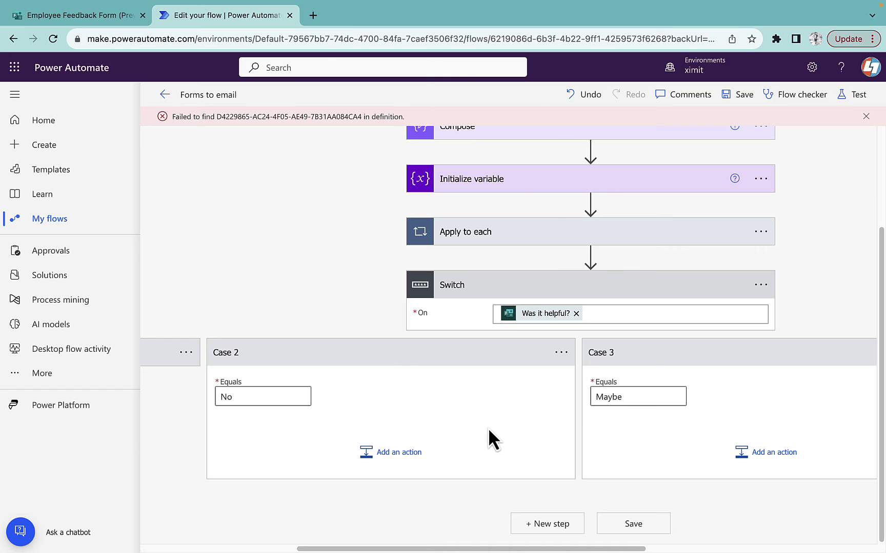
Paste a copy of Send an email (V2) from My clipboard below the Switch.
left_click(549, 525)
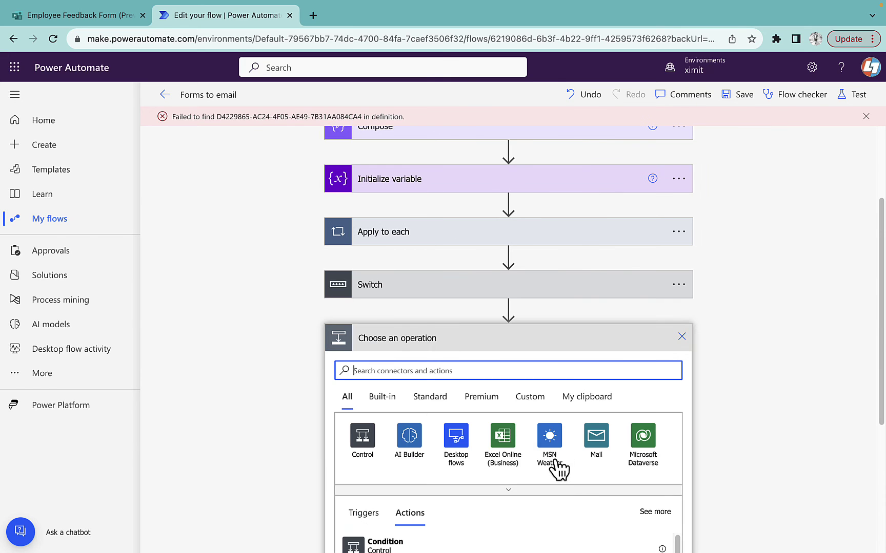
left_click(592, 402)
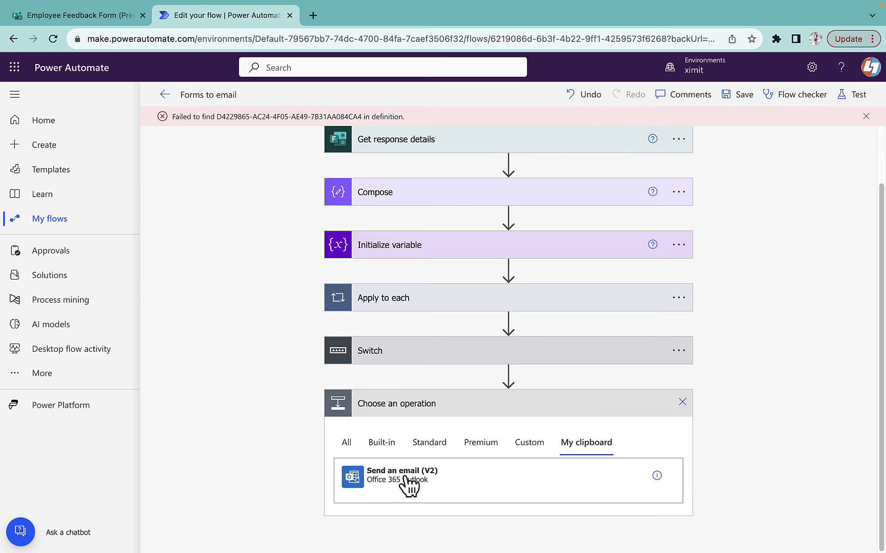
left_click(405, 477)
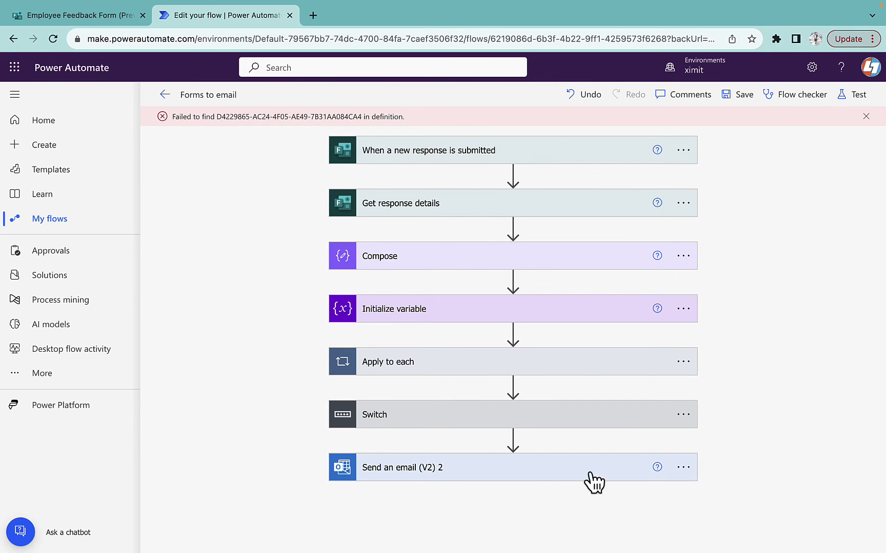
Paste another Send an email (V2) copy from My clipboard after the Switch.
left_click(513, 438)
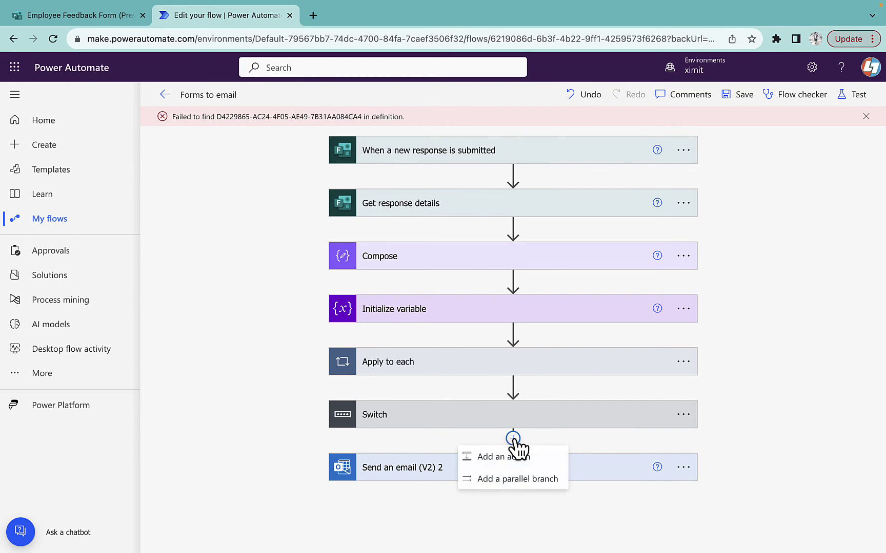
left_click(518, 457)
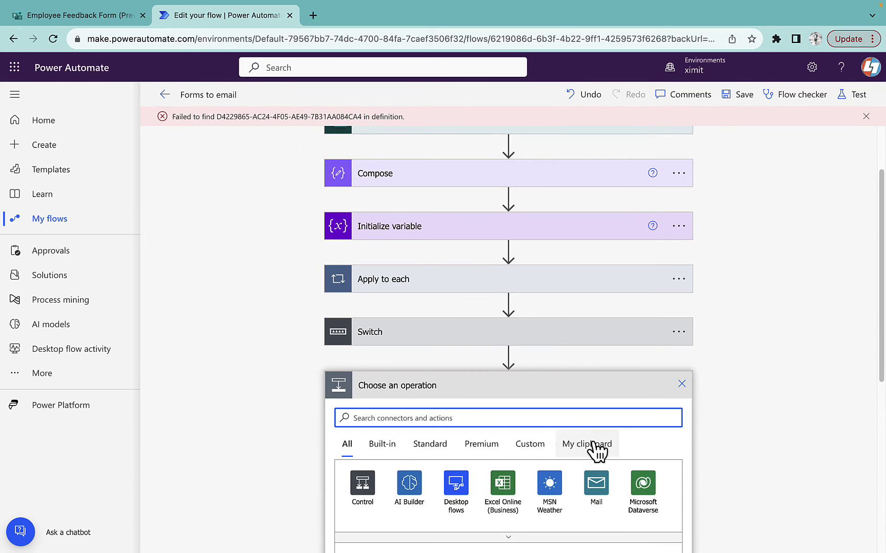
left_click(594, 445)
left_click(411, 471)
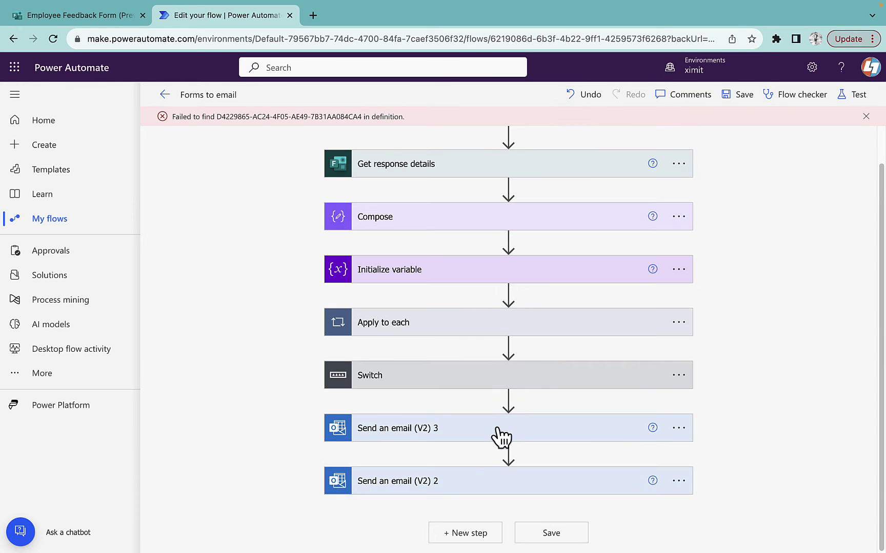
scroll(502, 379, "down", 3)
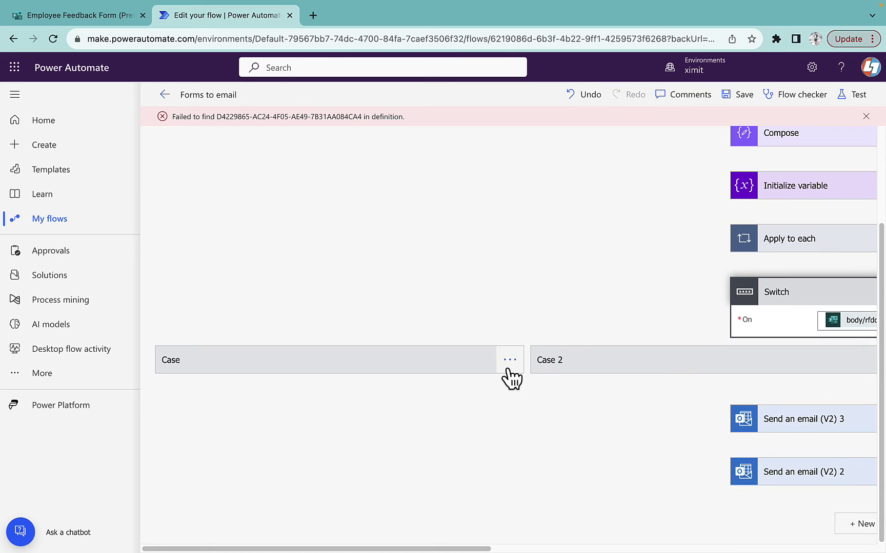
Move one copied email step into the No case (Case 2).
left_click(644, 370)
scroll(584, 338, "down", 2)
scroll(581, 328, "down", 1)
left_click_drag(475, 544, 580, 546)
left_click_drag(655, 426, 470, 325)
left_click_drag(629, 429, 405, 318)
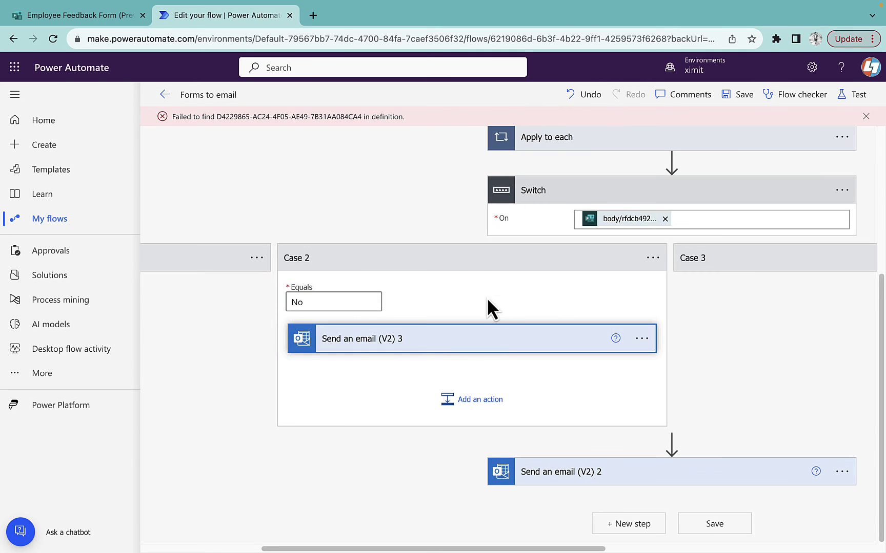
left_click(467, 258)
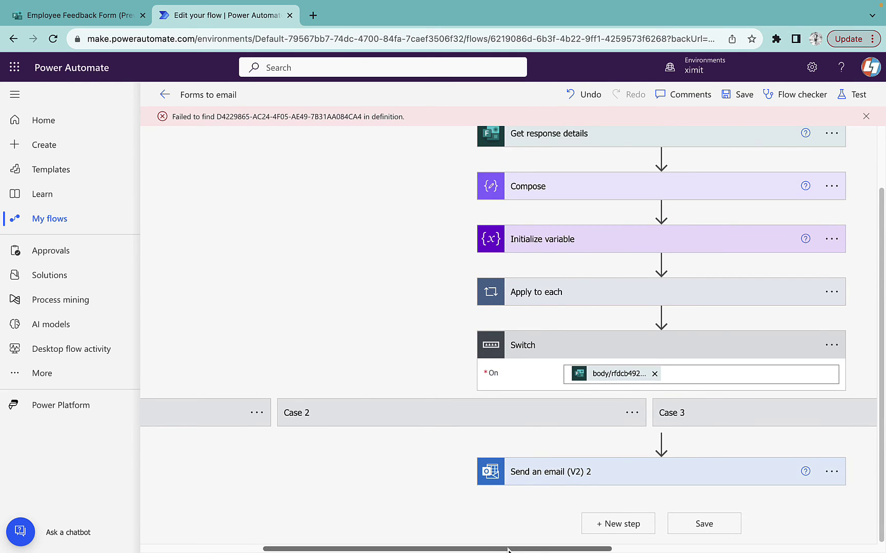
Move Send an email (V2) 2 into the Maybe case (Case 3).
left_click_drag(509, 548, 651, 548)
left_click(469, 426)
scroll(487, 418, "down", 2)
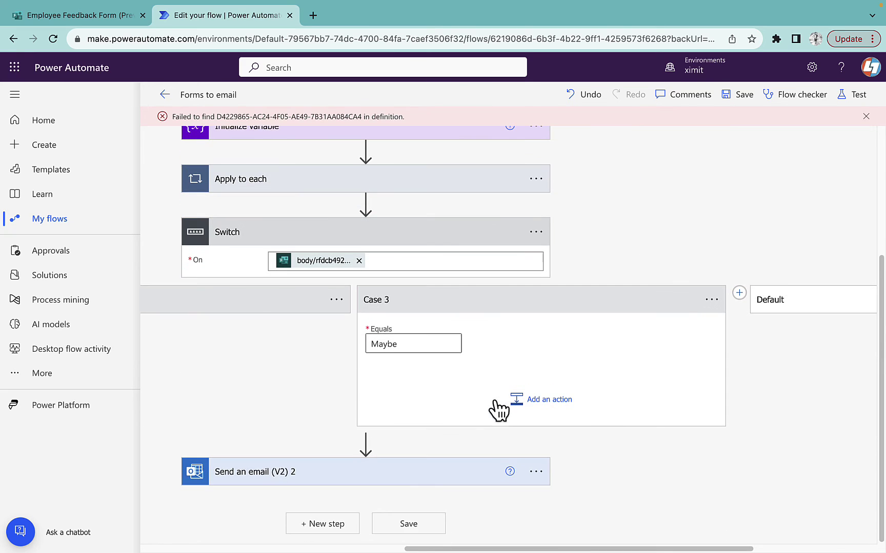
left_click_drag(415, 481, 586, 377)
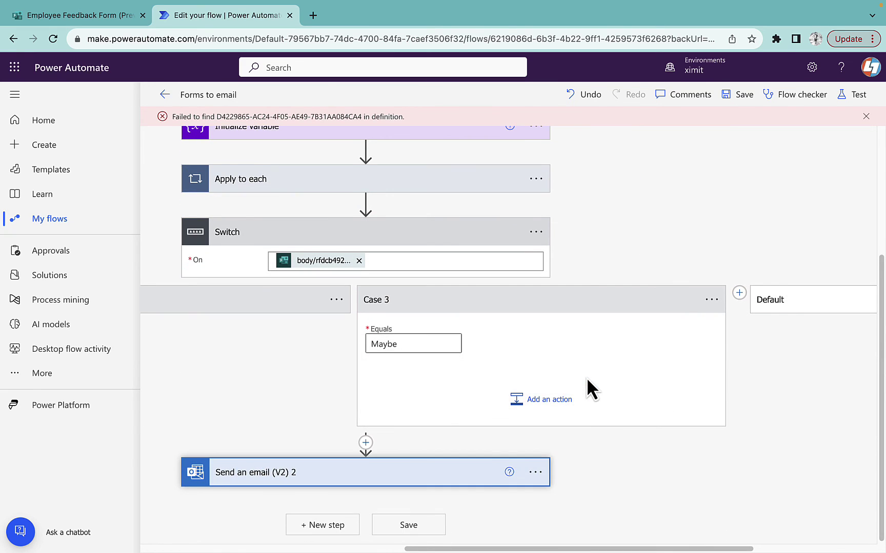
left_click_drag(535, 550, 272, 537)
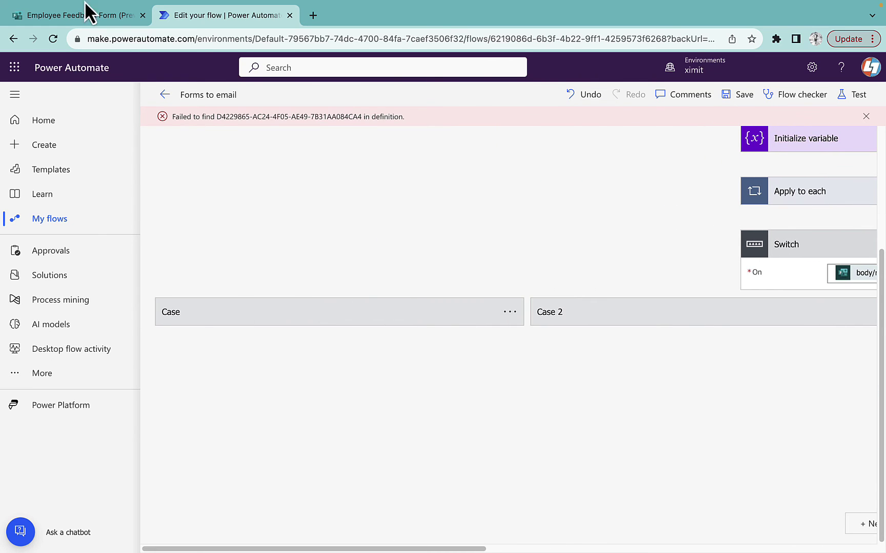
Glance at the feedback form, then expand the Yes and No cases to check their emails.
left_click(64, 15)
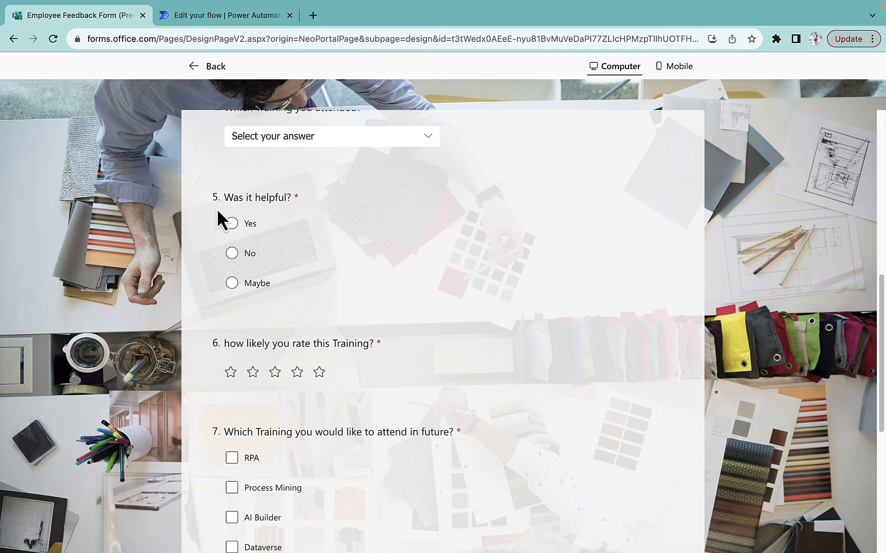
left_click(198, 18)
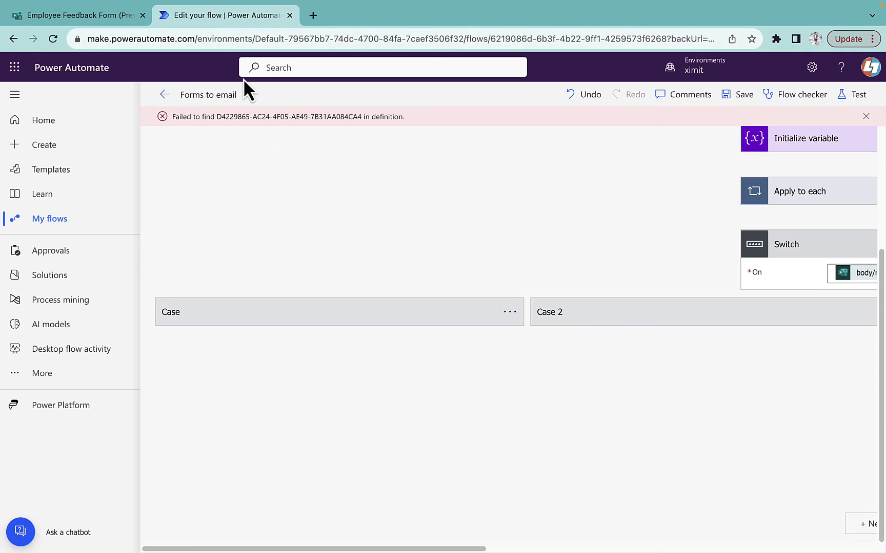
left_click(267, 318)
left_click(399, 318)
left_click(614, 322)
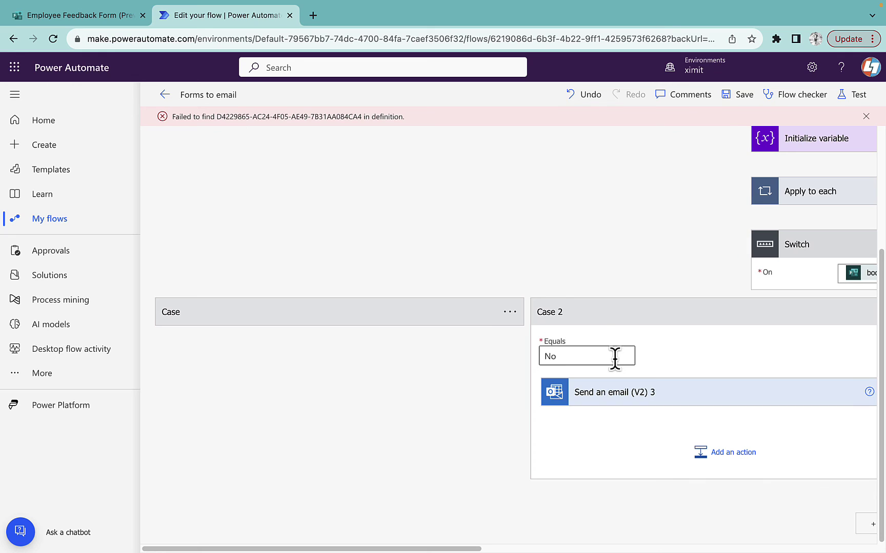
left_click(316, 312)
Replace the No case email's To recipient with a different suggested person.
left_click(714, 401)
scroll(503, 410, "down", 2)
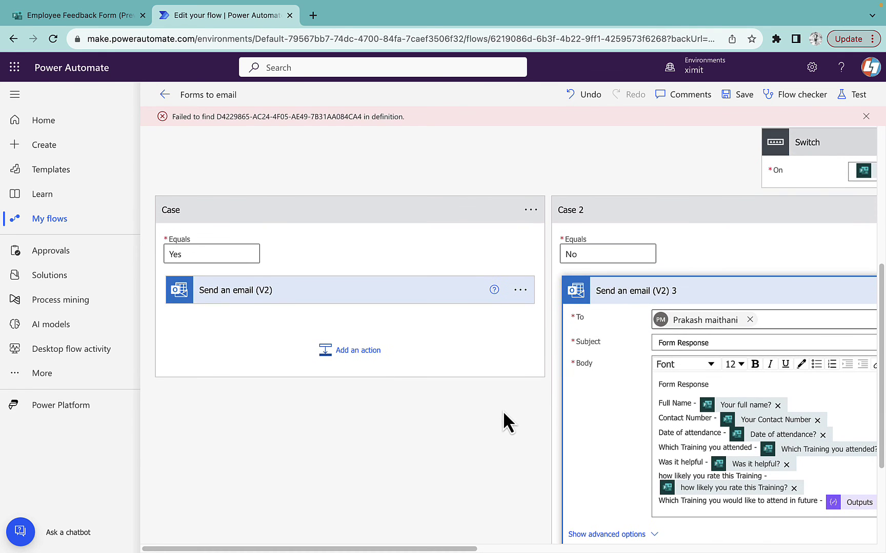
left_click_drag(468, 548, 623, 549)
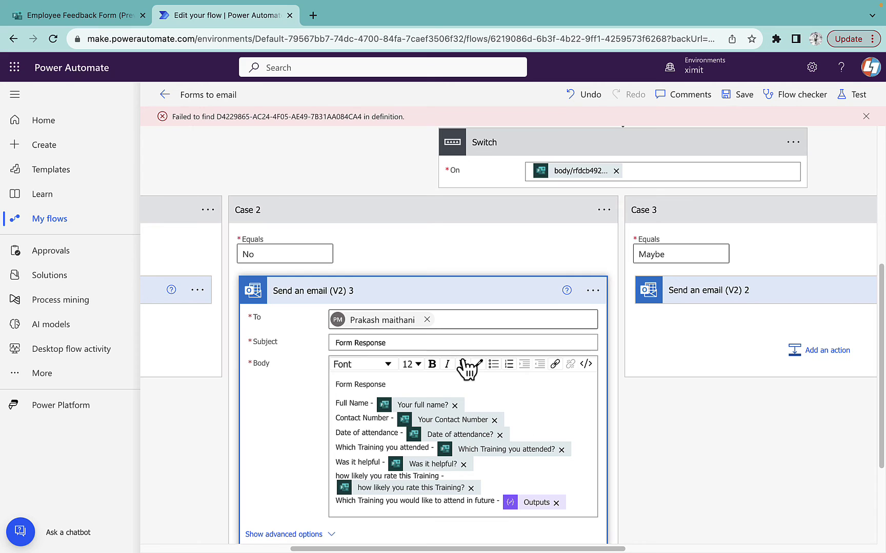
left_click(427, 319)
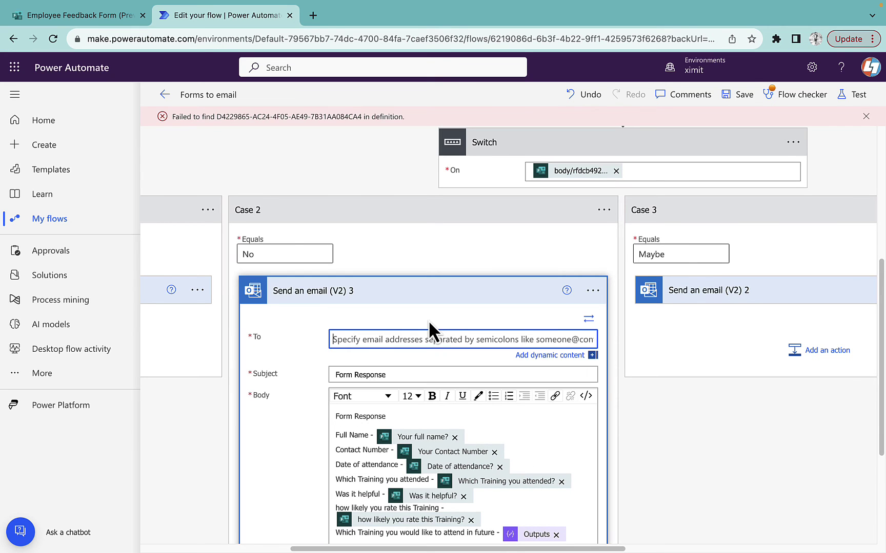
type("mahe")
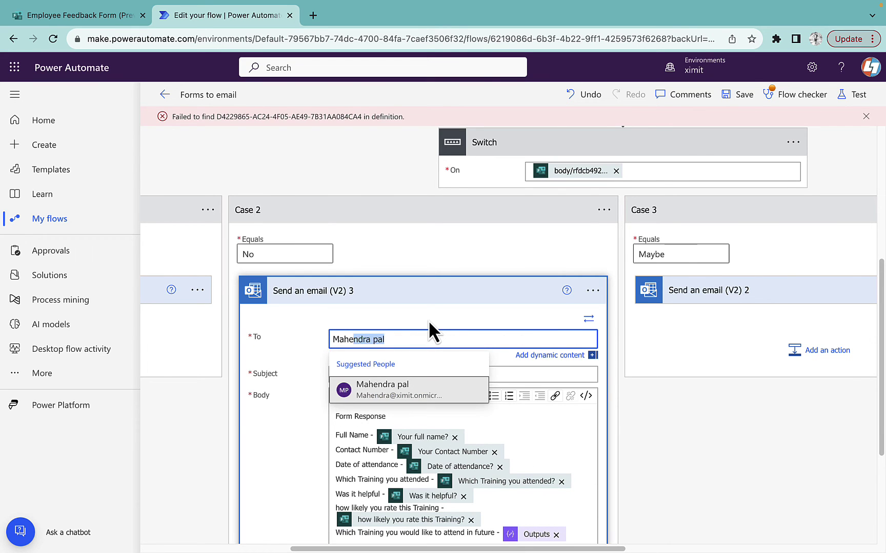
left_click(402, 392)
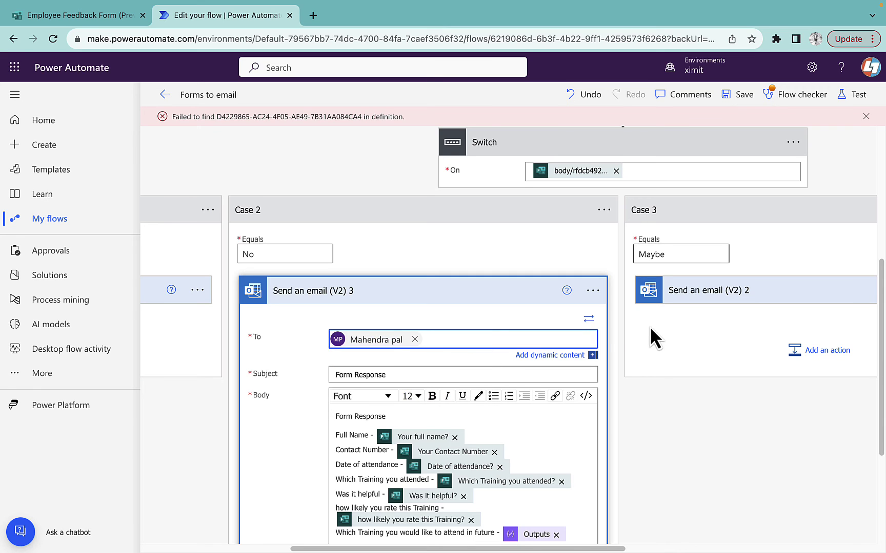
left_click(507, 295)
Replace the Maybe case email's To recipient with another suggested person and save the flow.
left_click_drag(579, 550, 648, 549)
left_click(640, 397)
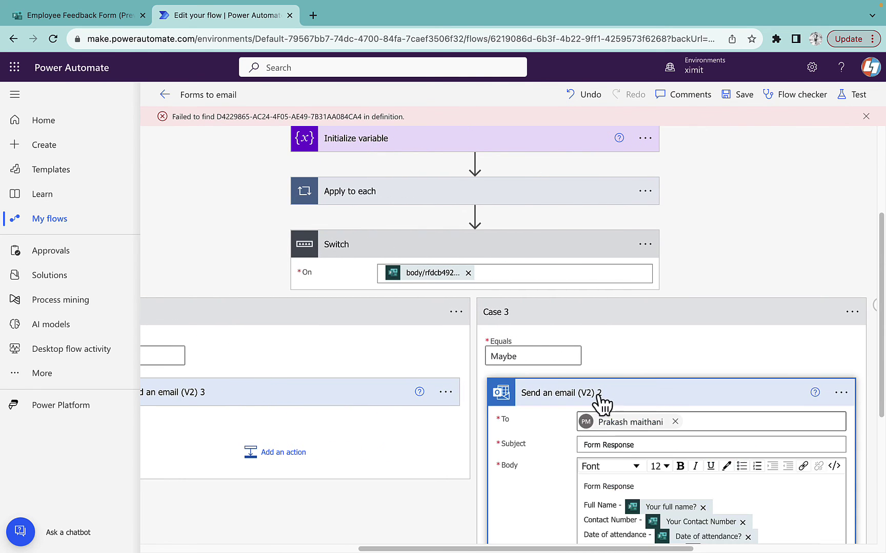
scroll(695, 356, "down", 2)
left_click(677, 317)
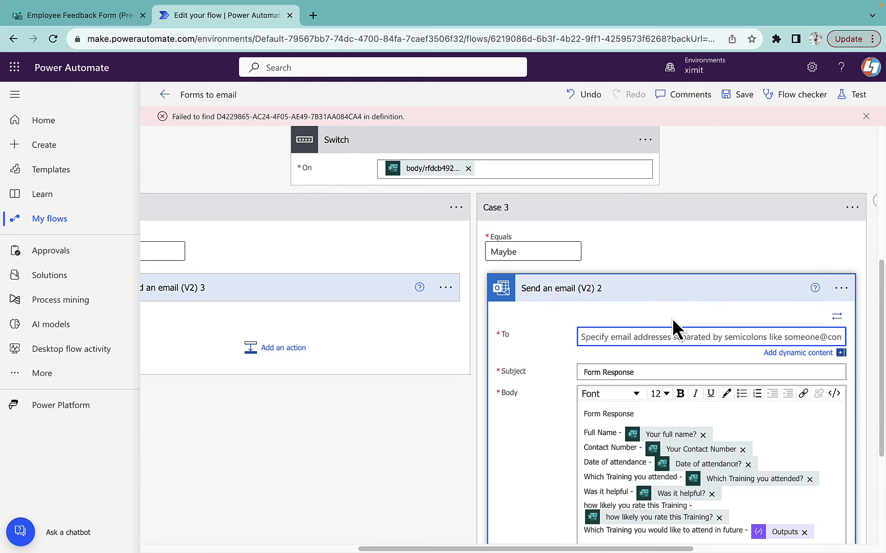
type("krish")
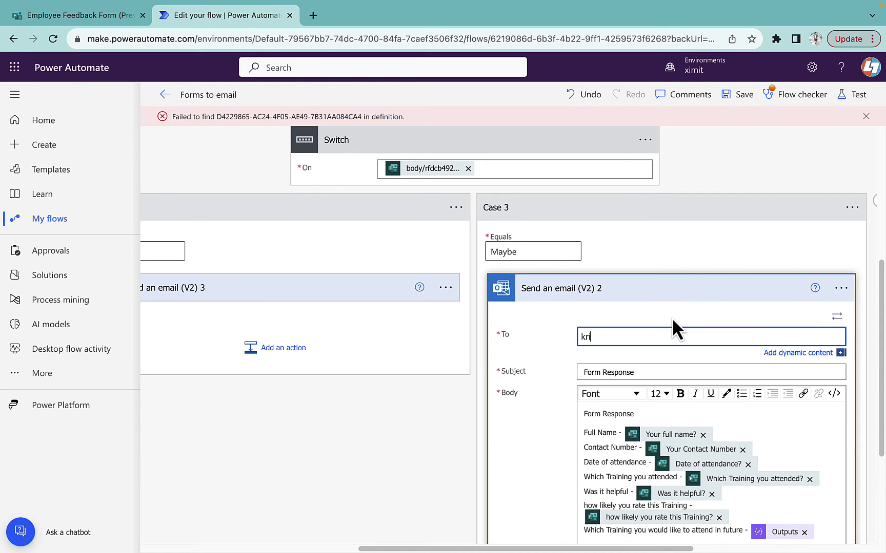
left_click(650, 388)
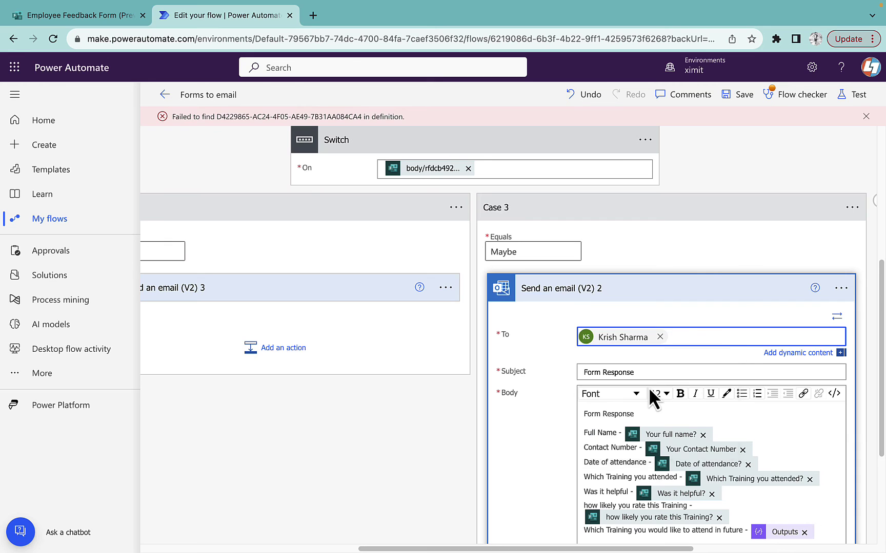
left_click(747, 103)
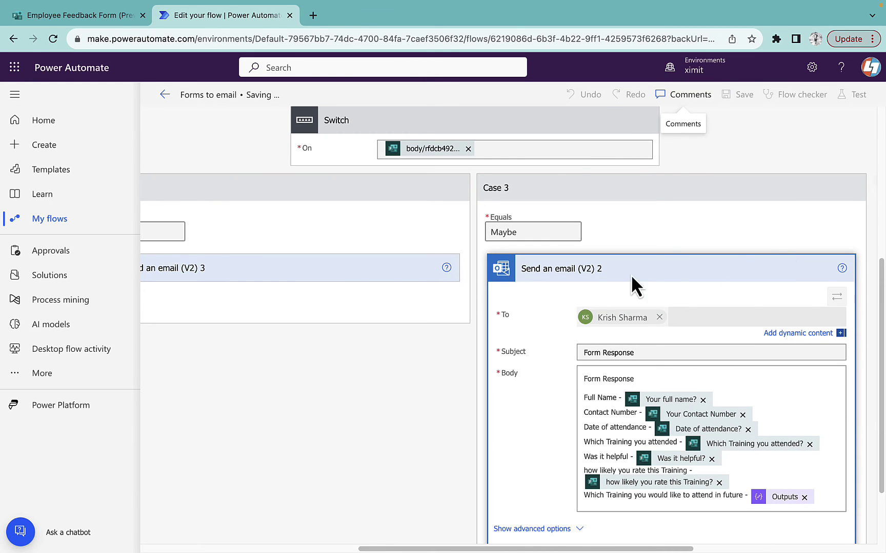
key("ctrl+shift+Tab")
Finish the name and contact number answers and set the attendance date to October 3.
type("tes")
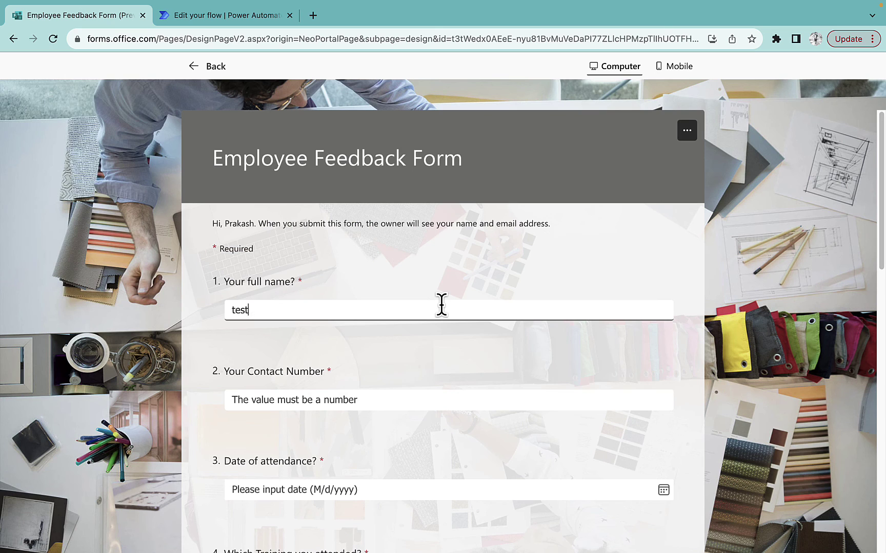
left_click(358, 401)
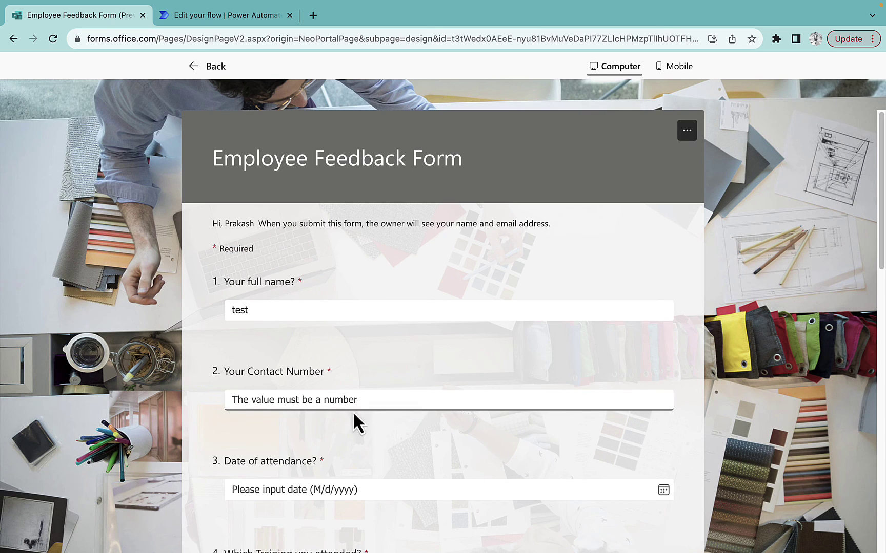
type("d")
key("BackSpace")
type("4234")
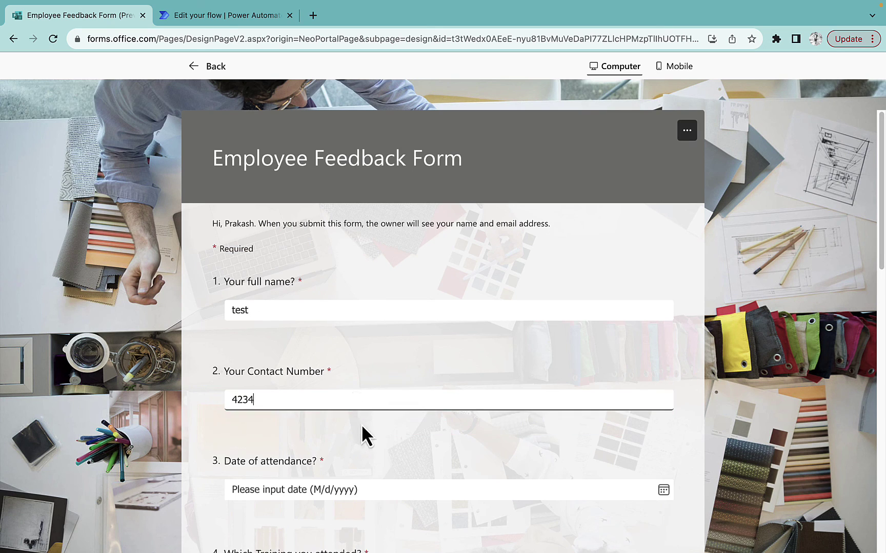
scroll(362, 425, "down", 2)
left_click(365, 404)
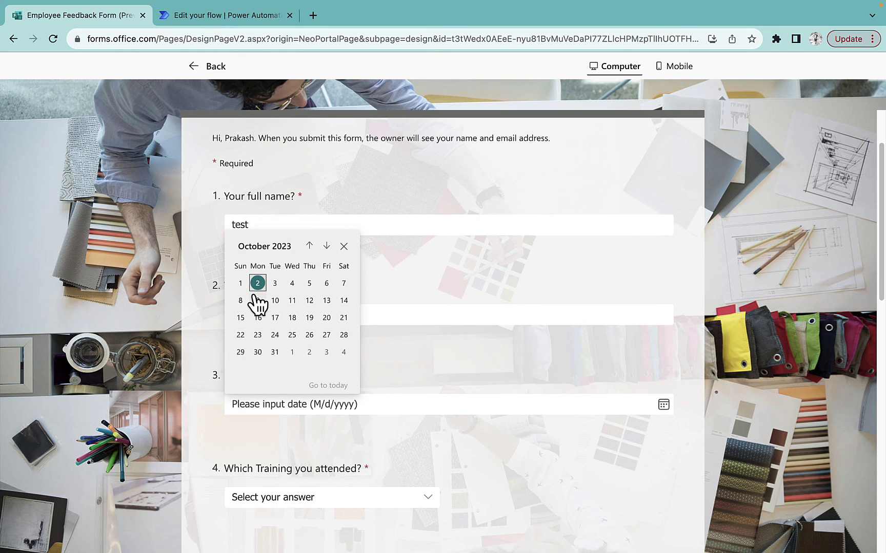
left_click(274, 284)
scroll(395, 390, "down", 8)
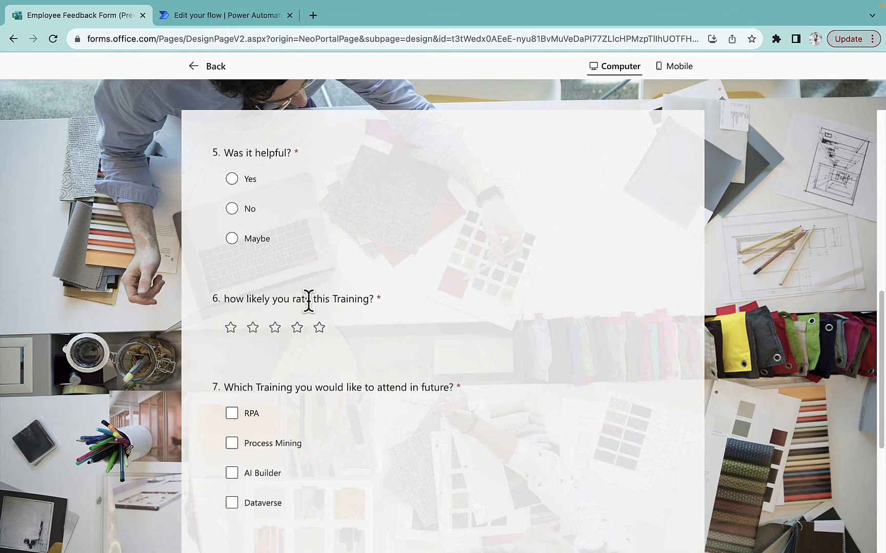
scroll(309, 298, "up", 2)
Choose PowerBI as the training attended, answer Yes to helpful, and rate it three stars.
left_click(307, 205)
left_click(334, 265)
left_click(233, 283)
left_click(275, 432)
scroll(429, 385, "down", 1)
scroll(429, 384, "down", 2)
scroll(378, 422, "down", 10)
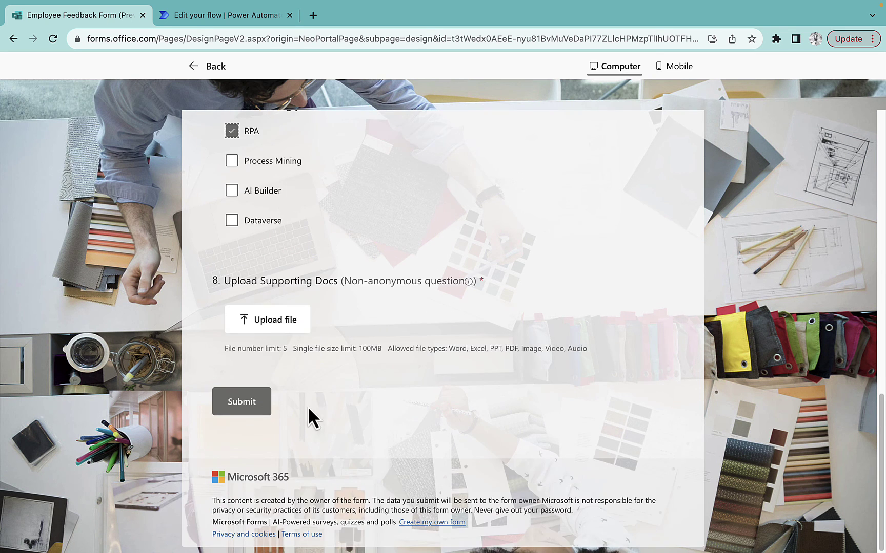
Attach invoice32-2022.docx and submit the test response.
left_click(266, 320)
left_click(464, 192)
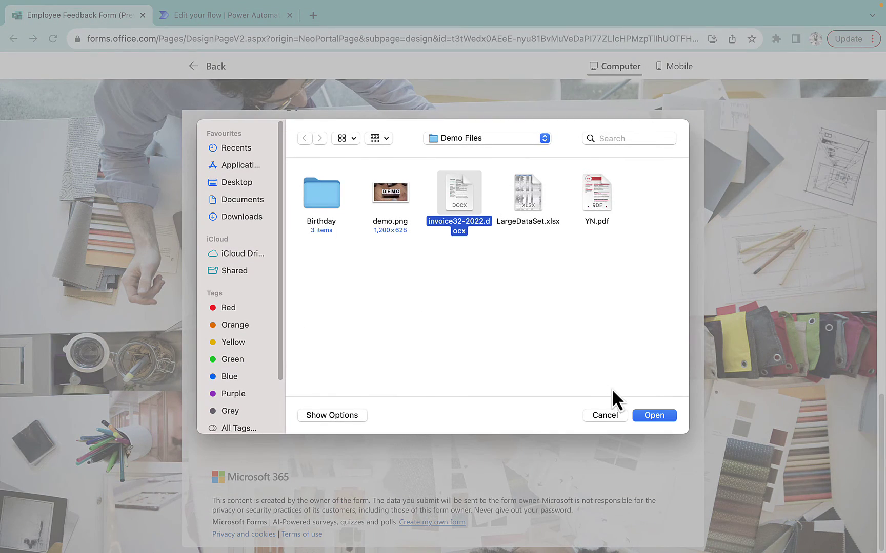
left_click(654, 415)
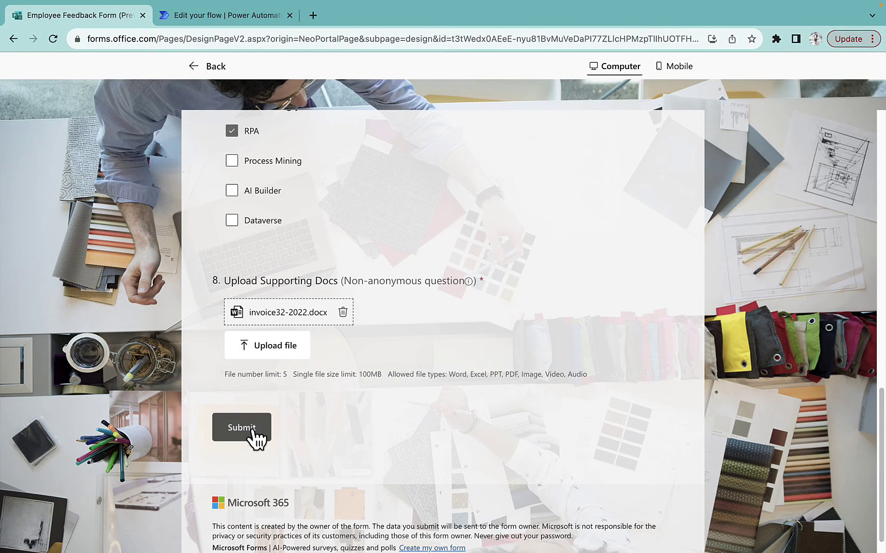
left_click(251, 432)
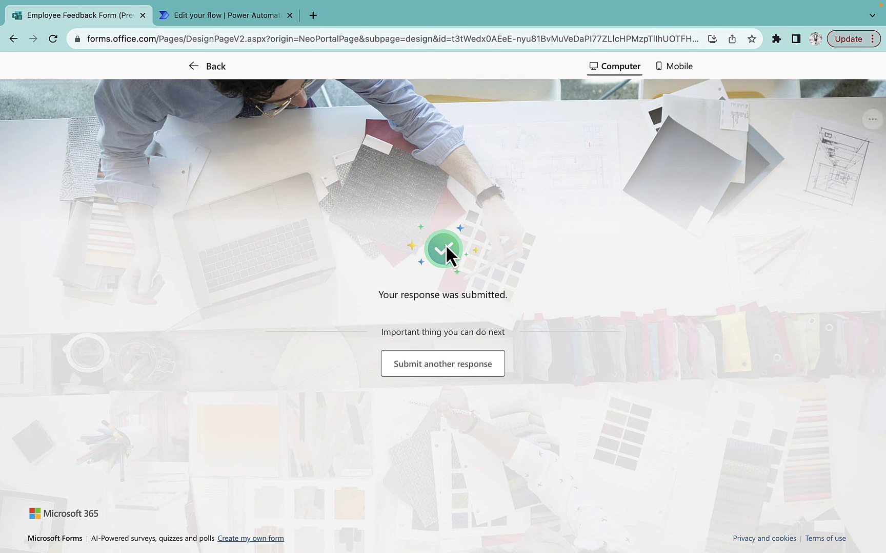
Go from the editor to the Forms to email flow's details page to see the new succeeded run.
left_click(226, 18)
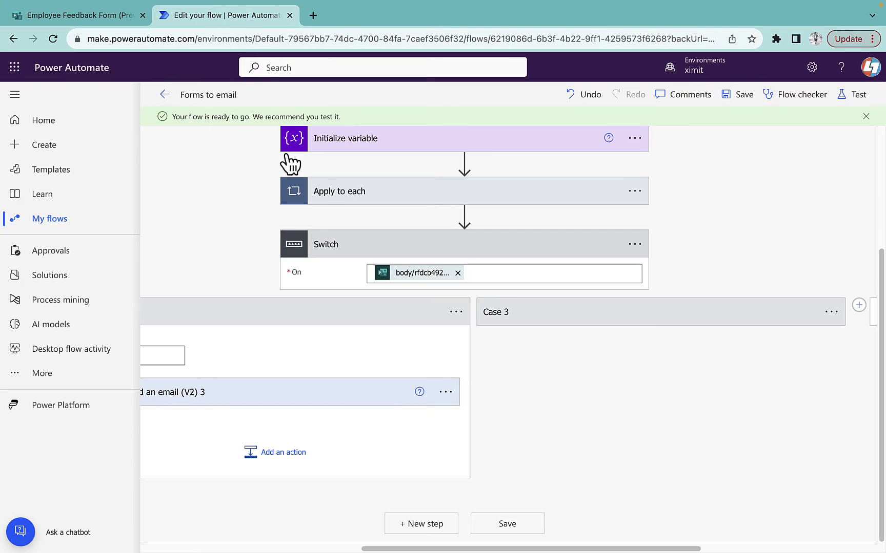
left_click(164, 96)
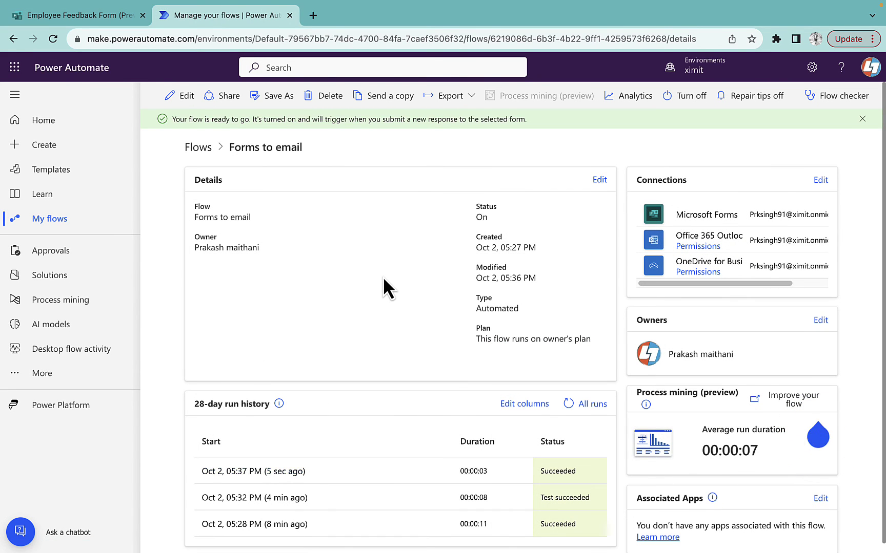
key("super+Tab")
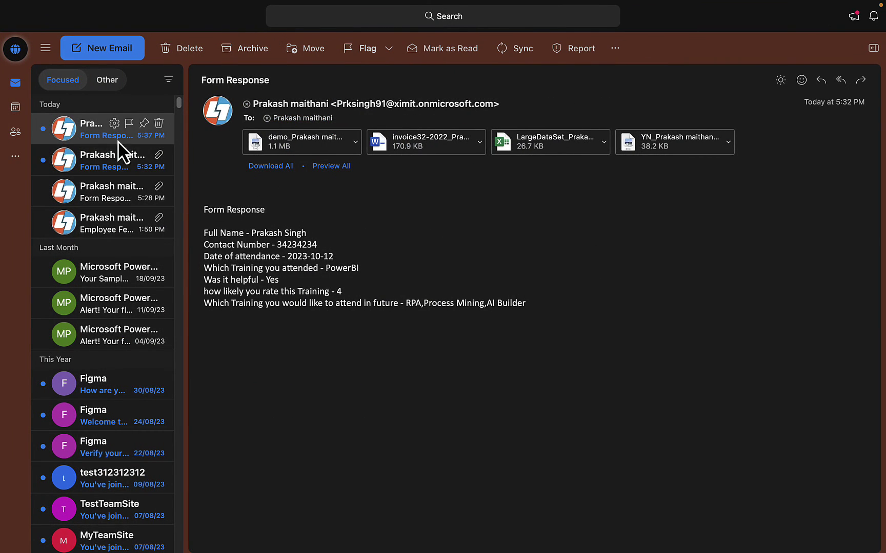
Review the 5:37 PM Form Response email's answers and invoice attachment, then return to the form.
left_click(108, 134)
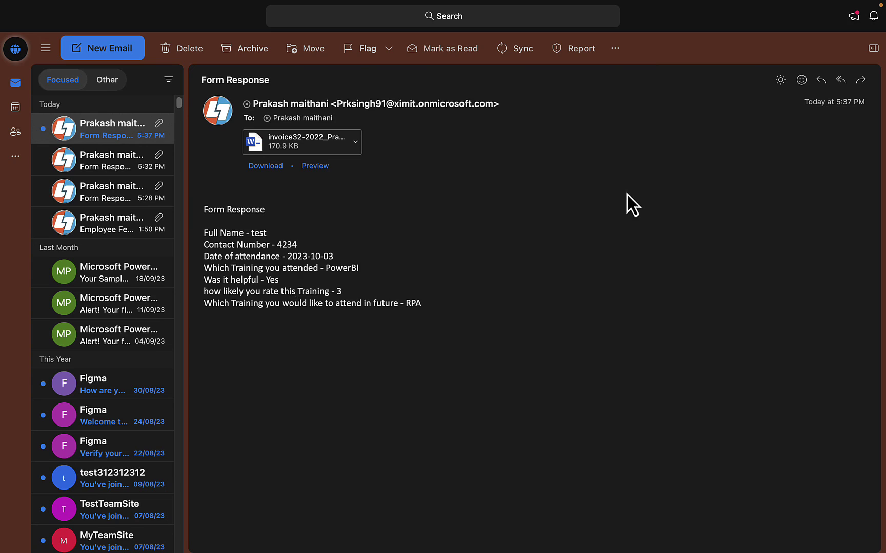
key("super+Tab")
left_click(92, 17)
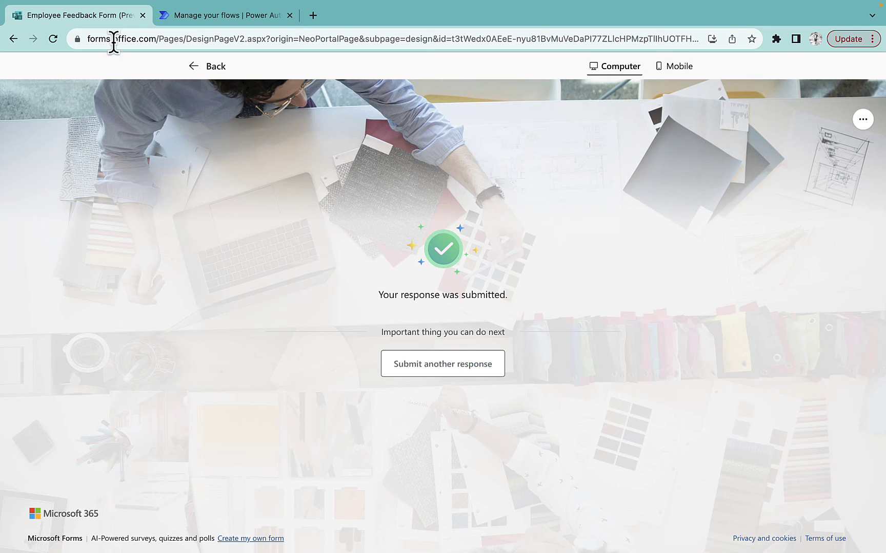
Start another response with name 'Test' and contact number 234324.
left_click(447, 369)
left_click(292, 310)
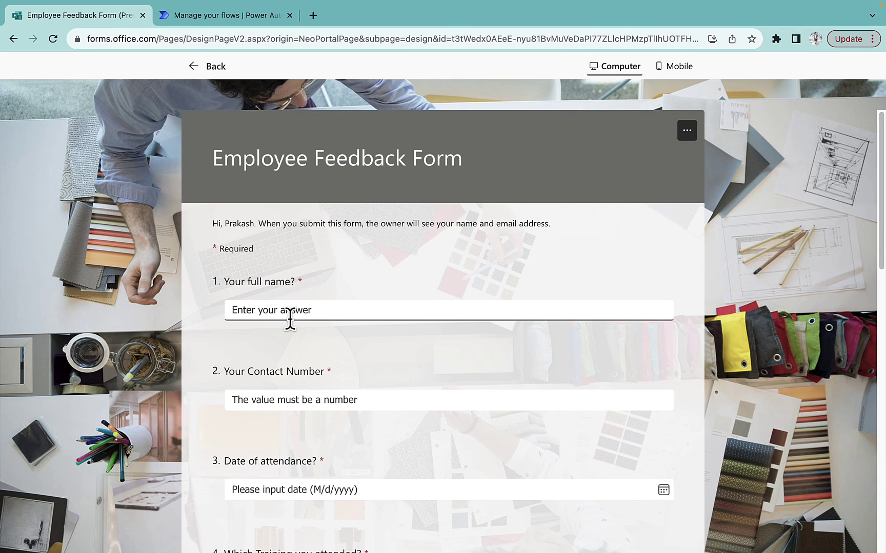
type("T")
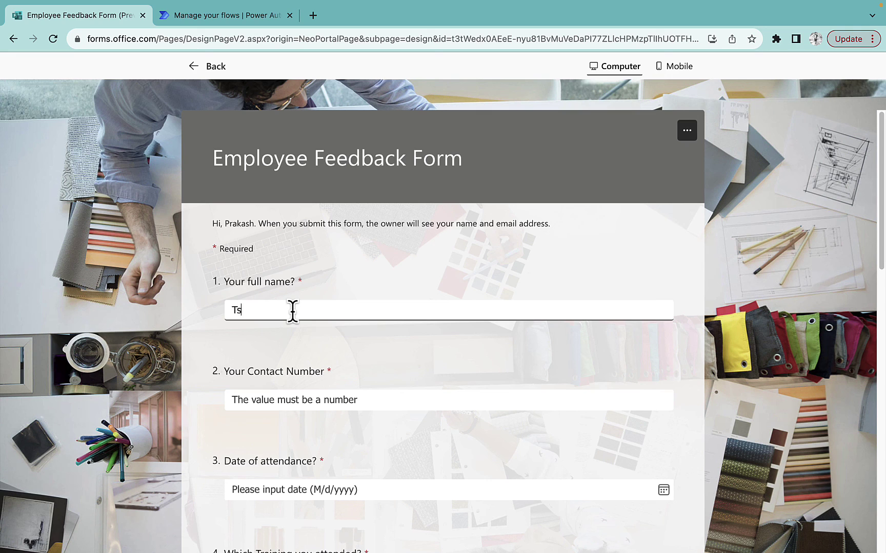
key("BackSpace")
type("Test1")
left_click(323, 398)
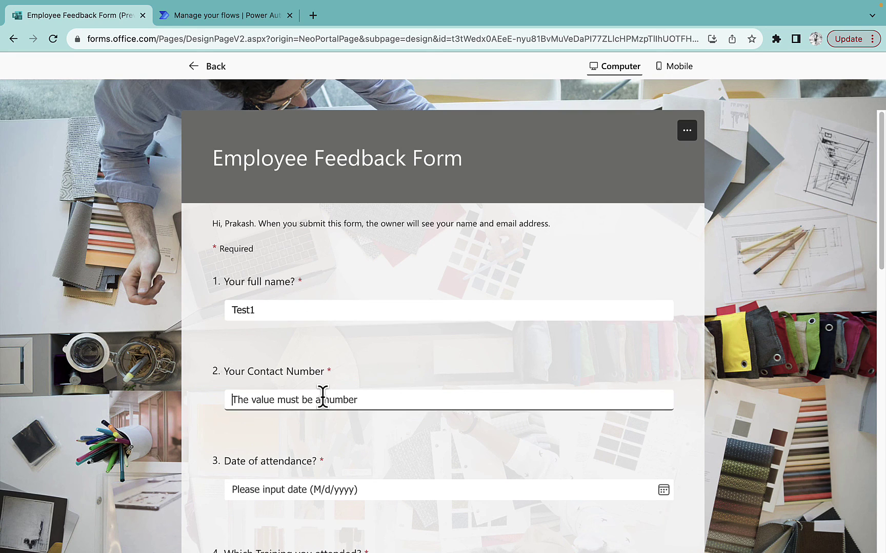
type("234324")
scroll(421, 385, "down", 7)
scroll(421, 389, "up", 2)
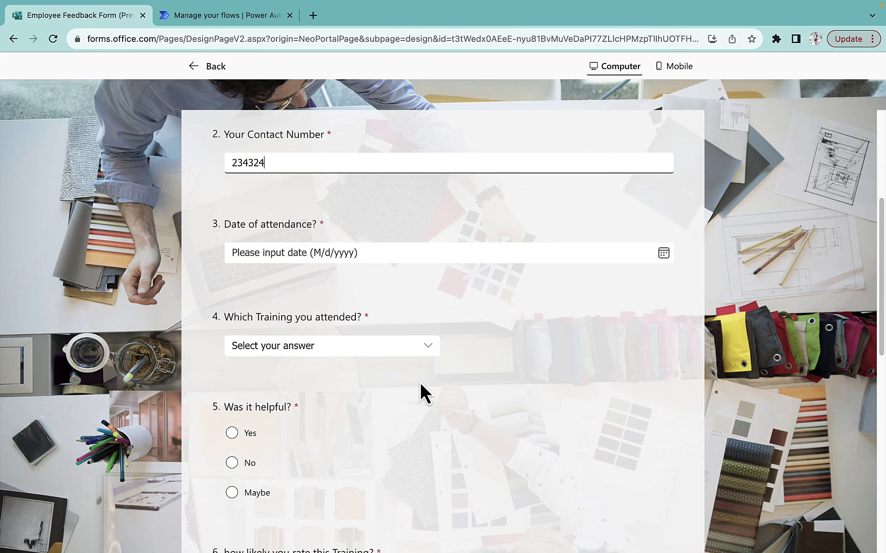
Set date 10/19/2023, training PowerApps, 'Was it helpful?' No, and a 4-star rating.
left_click(354, 253)
left_click(309, 351)
left_click(297, 358)
left_click(324, 394)
left_click(232, 463)
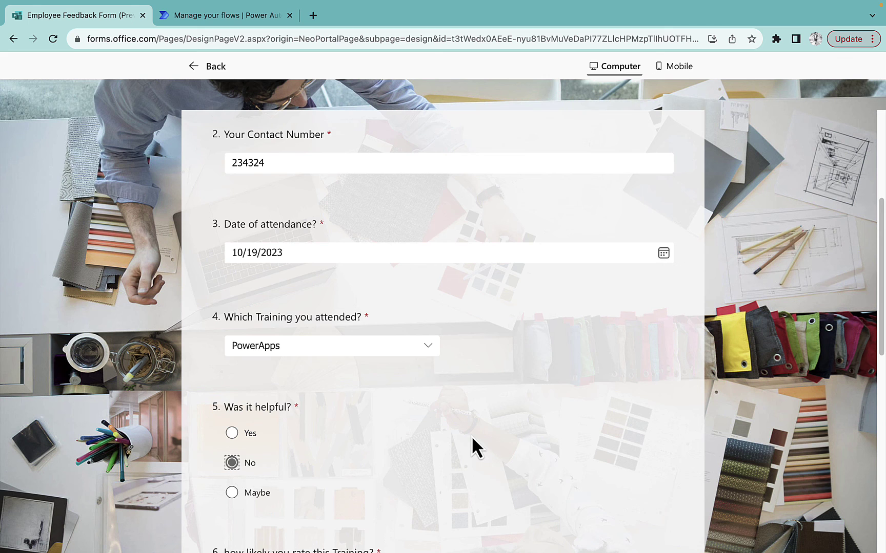
scroll(473, 447, "down", 4)
left_click(297, 393)
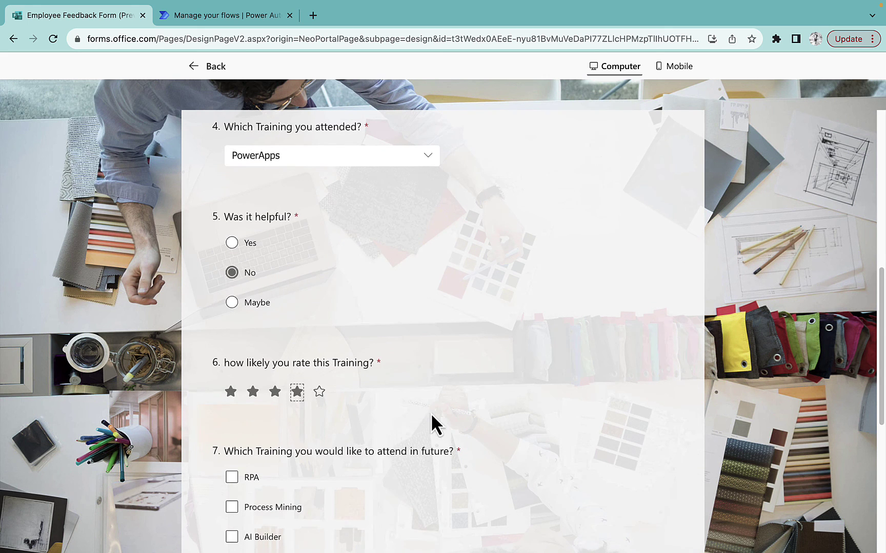
scroll(359, 430, "down", 2)
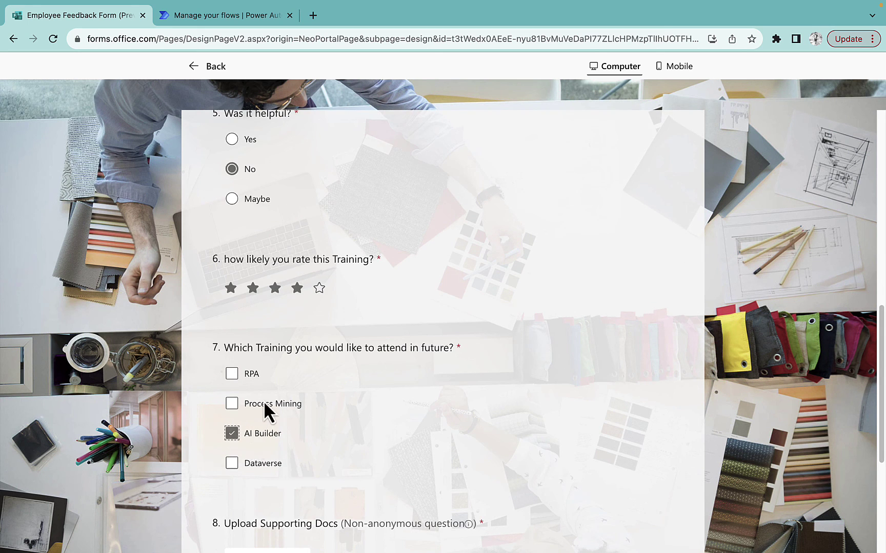
scroll(401, 410, "down", 5)
Attach LargeDataSet.xlsx and submit the response.
left_click(269, 333)
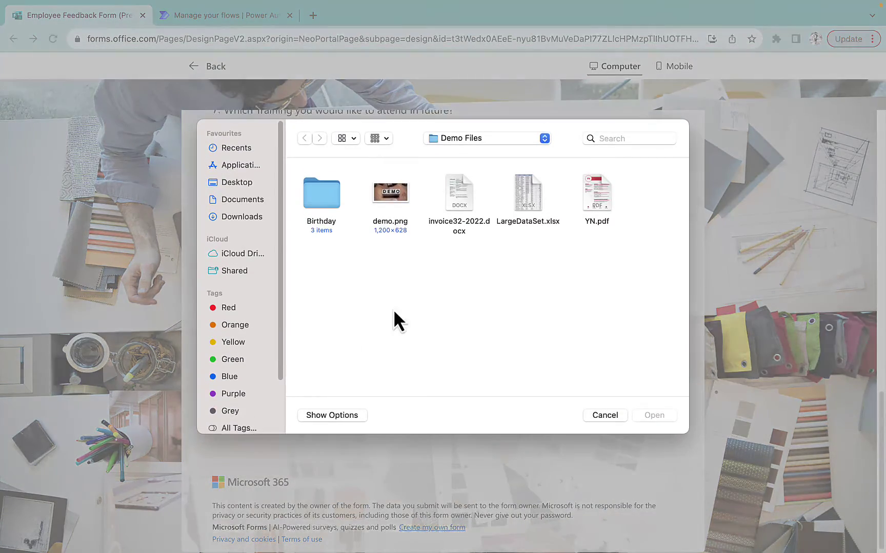
left_click(540, 210)
left_click(653, 415)
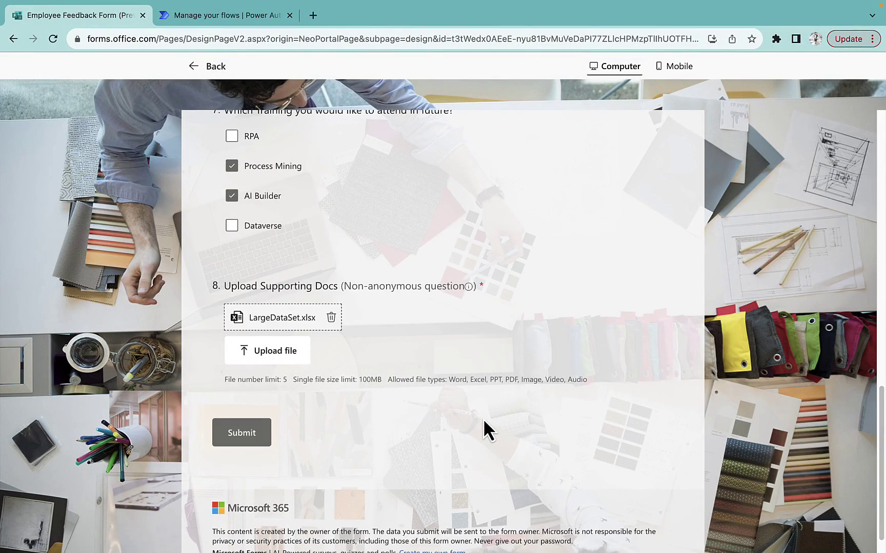
scroll(435, 418, "down", 1)
left_click(264, 405)
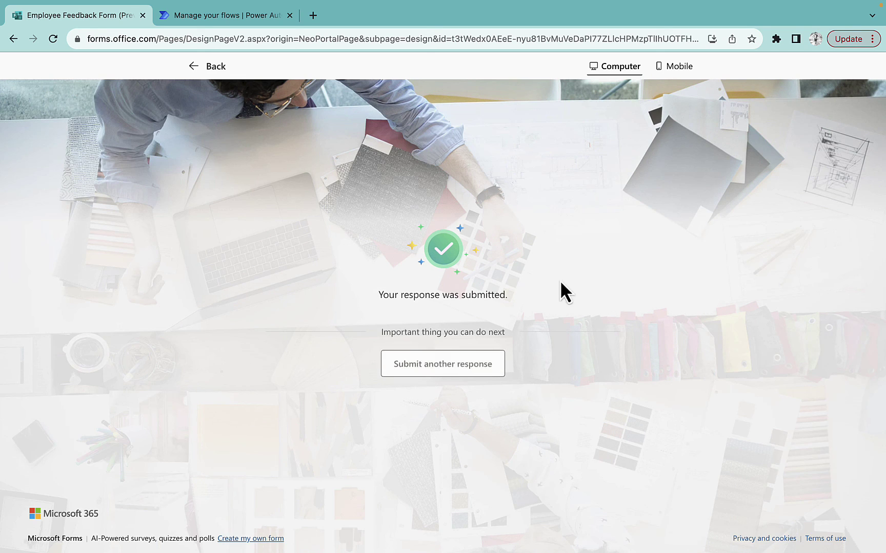
left_click(210, 21)
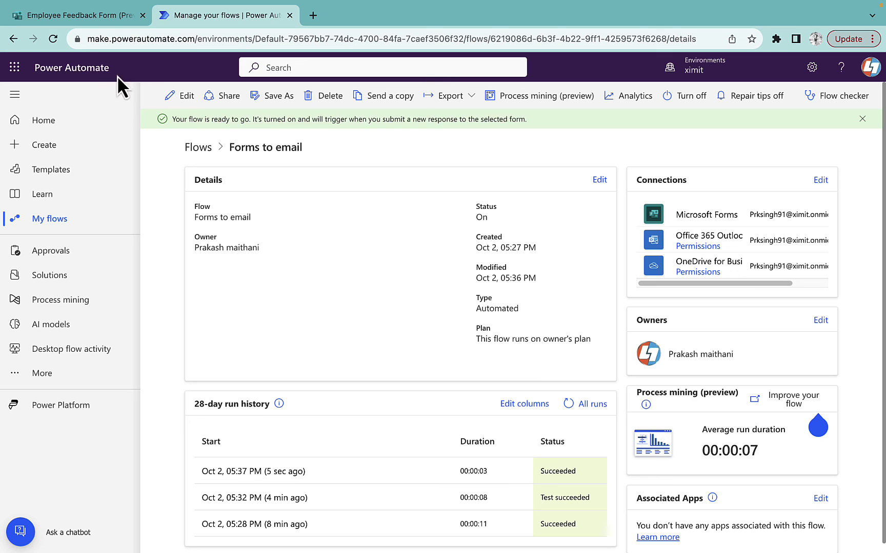
Refresh run history, open the 05:38 PM run, and check its Switch input evaluated No.
left_click(53, 38)
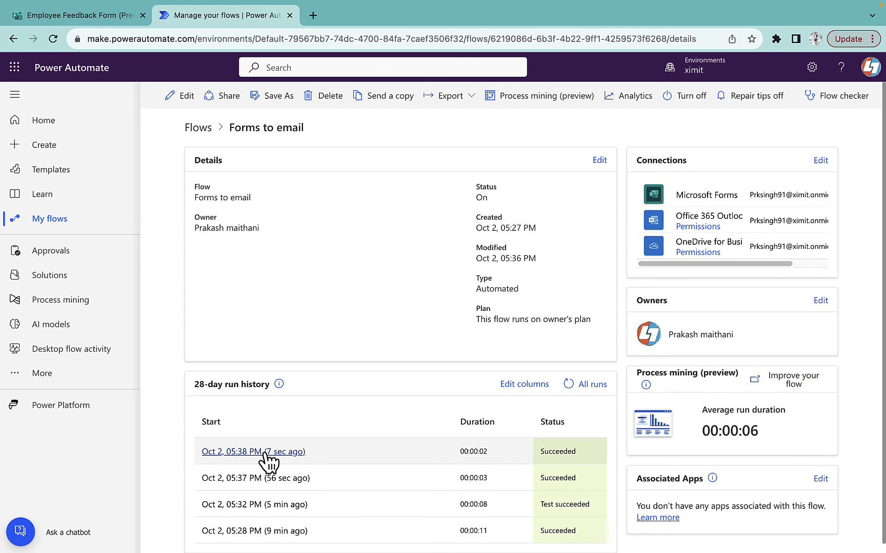
left_click(265, 453)
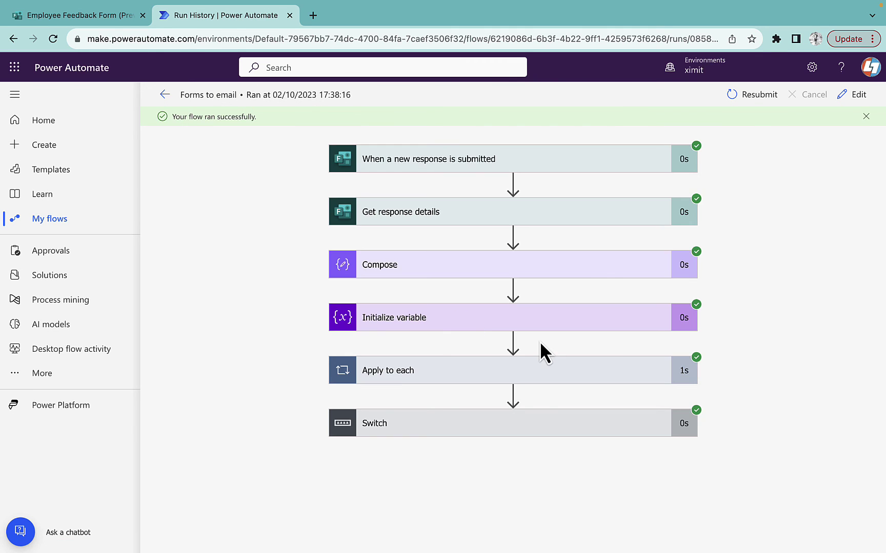
left_click(501, 426)
scroll(597, 322, "down", 2)
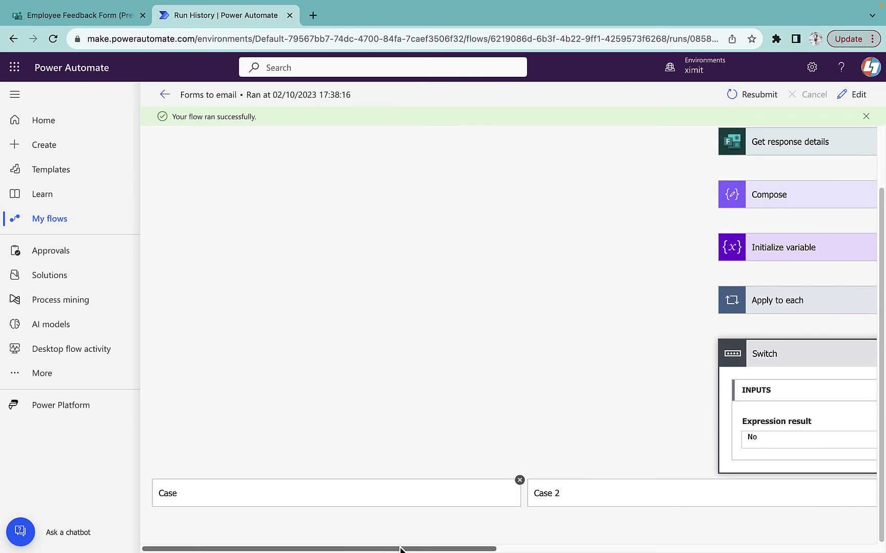
scroll(393, 550, "right", 5)
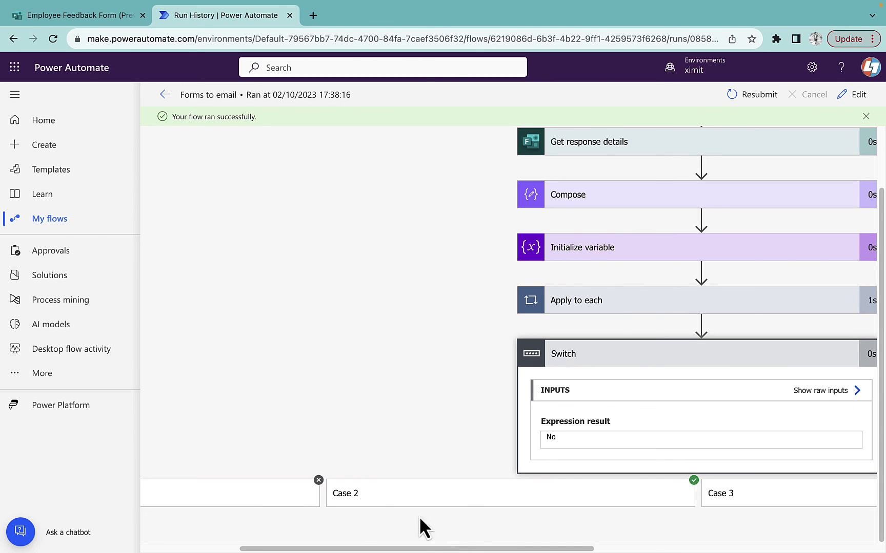
left_click_drag(458, 549, 626, 551)
scroll(476, 517, "left", 9)
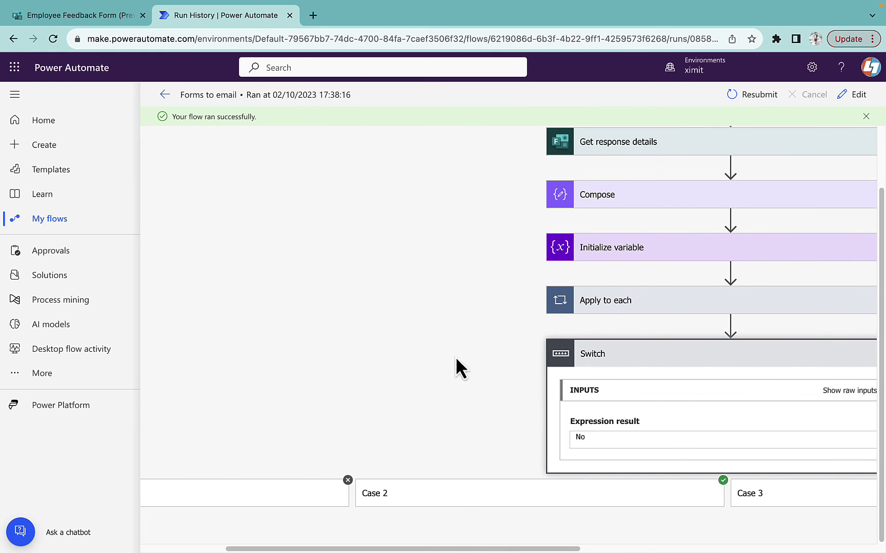
key("super+Tab")
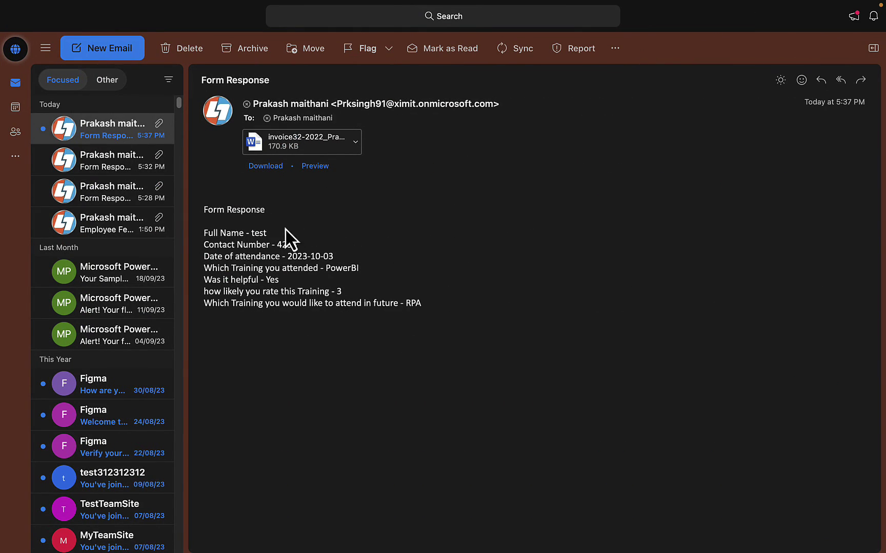
key("super+Tab")
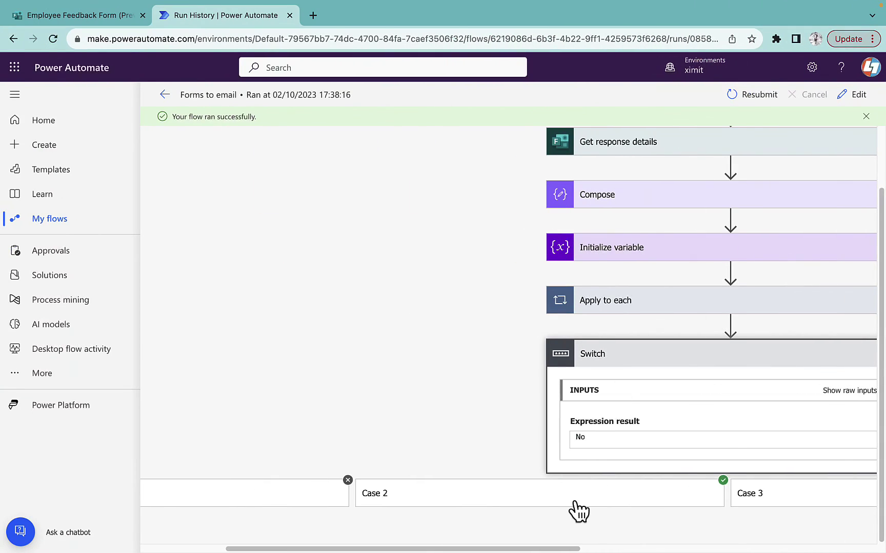
Expand Case 2's Send an email (V2) 3 inputs and dismiss the success banner.
left_click(502, 507)
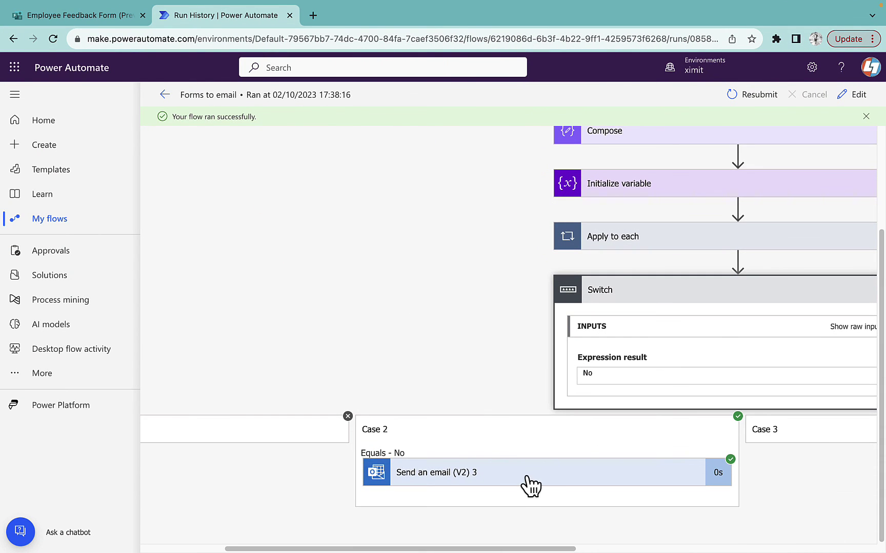
left_click(531, 485)
scroll(505, 405, "down", 4)
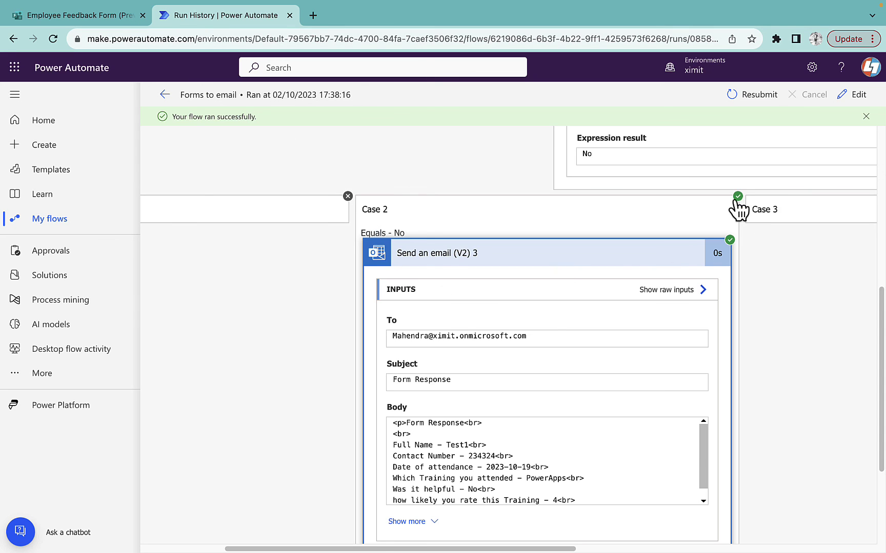
left_click(865, 117)
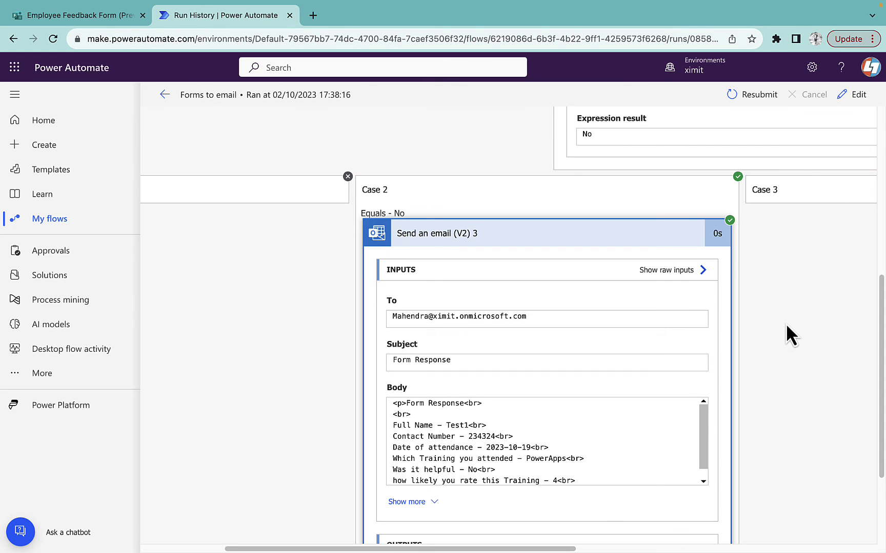